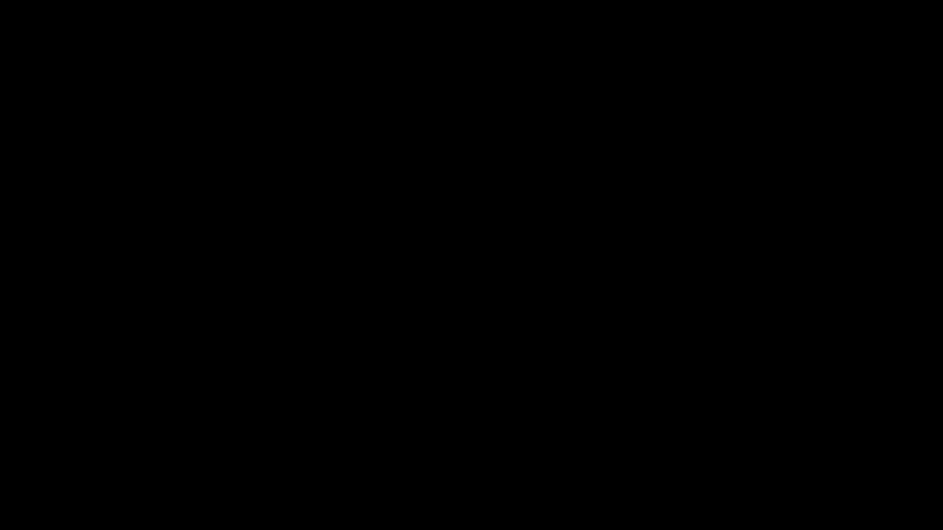
Bring forward the R1 telnet session showing Gi0/0 at 192.168.122.200 and the successful ping.
key(super+Tab)
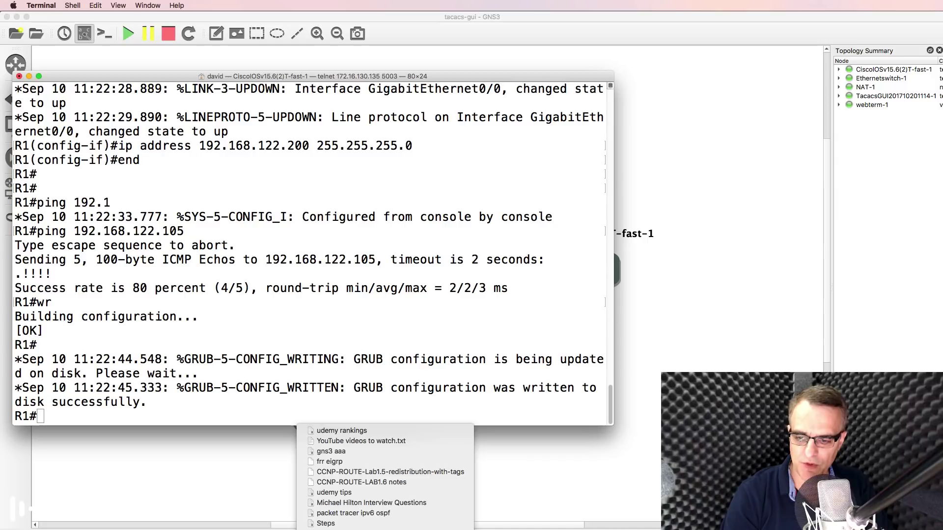
In the TACACS notes, highlight the interface, backup user, aaa new-model, gns3group, server address and key lines.
key(super+Tab)
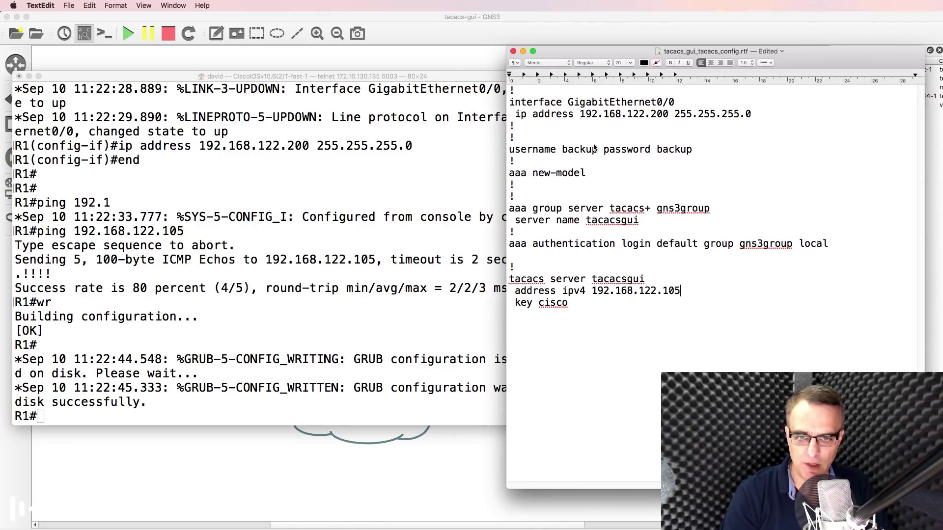
drag(511, 102, 781, 122)
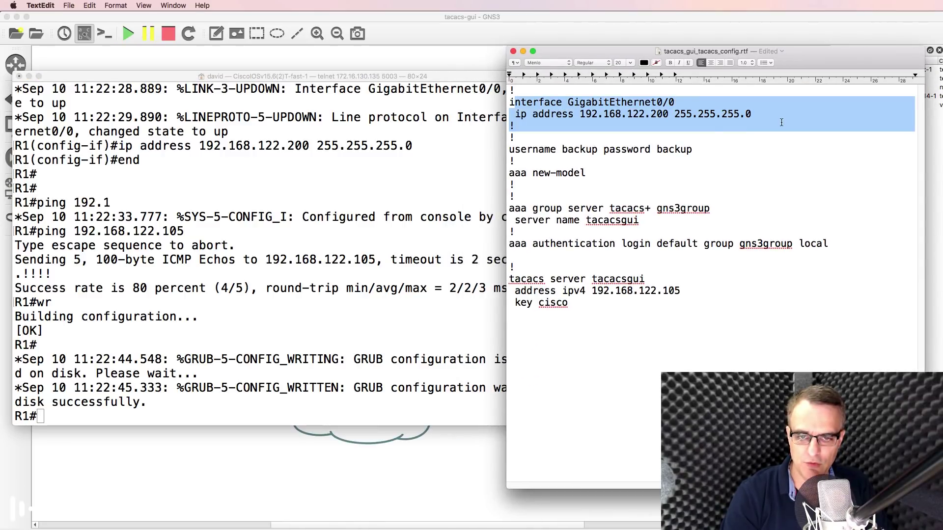
drag(693, 149, 510, 149)
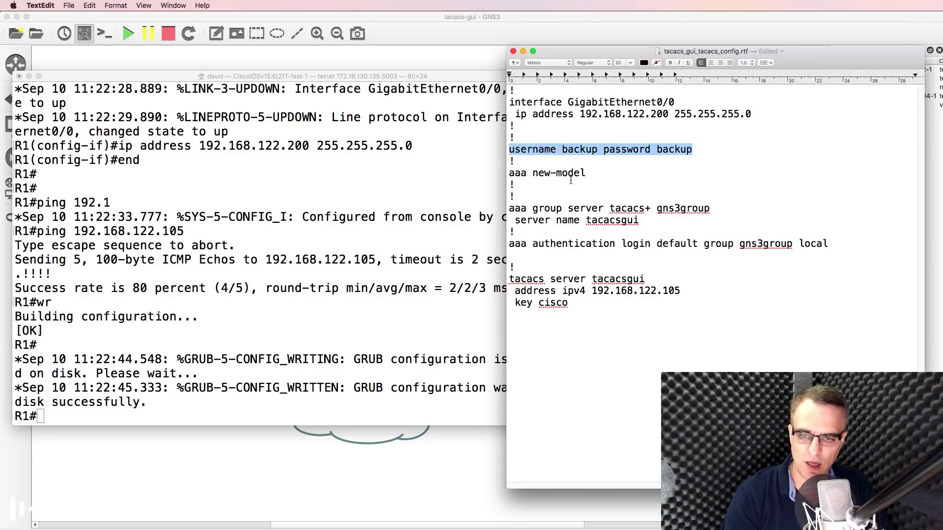
drag(548, 161, 593, 175)
drag(510, 205, 650, 221)
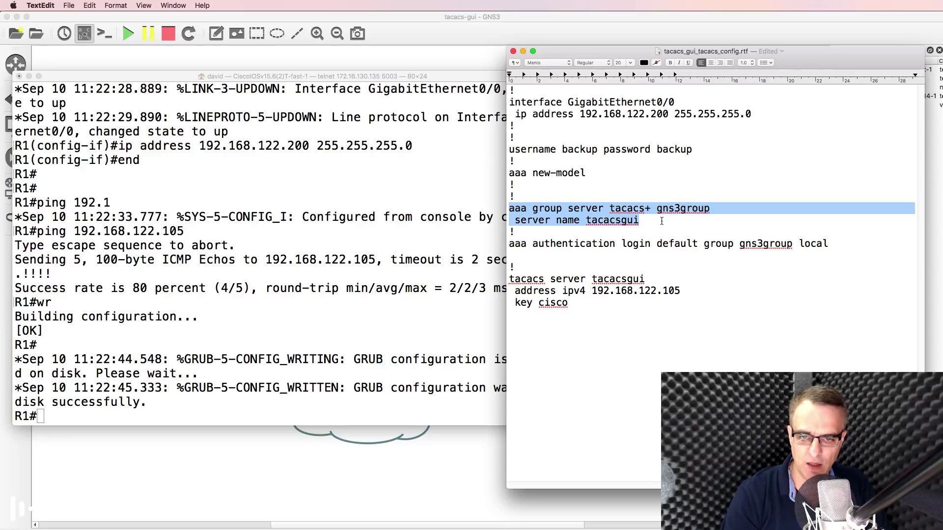
drag(510, 277, 683, 286)
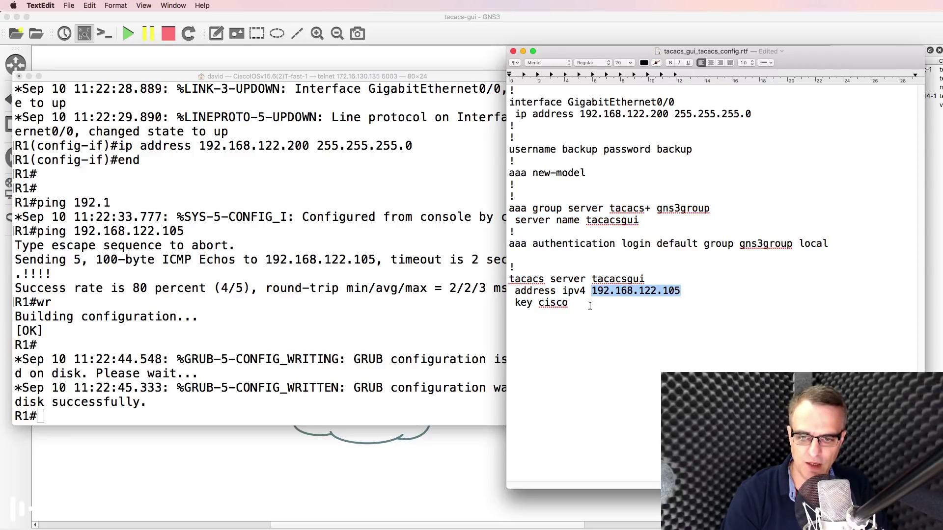
drag(590, 305, 513, 306)
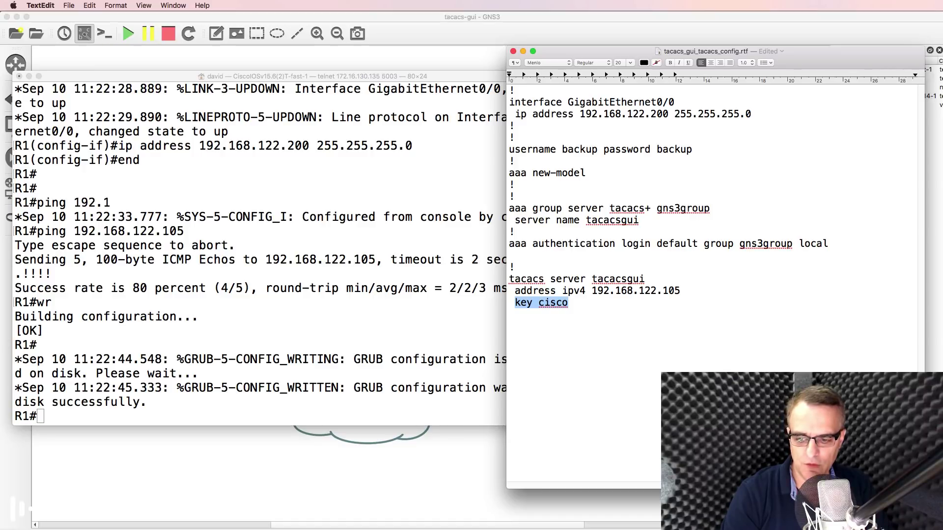
Print /etc/network/interfaces on the TacacsGUI server, showing eth0 set to DHCP.
key(super+Tab)
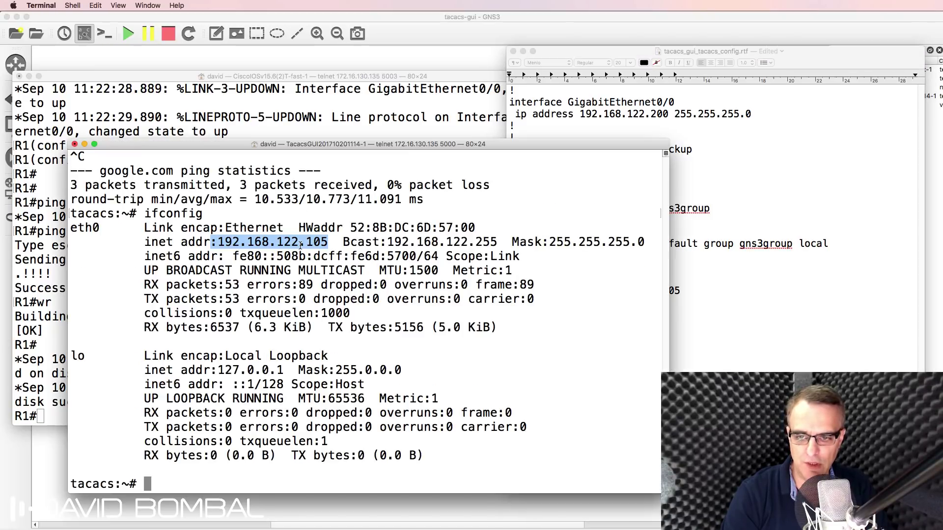
text(cat )
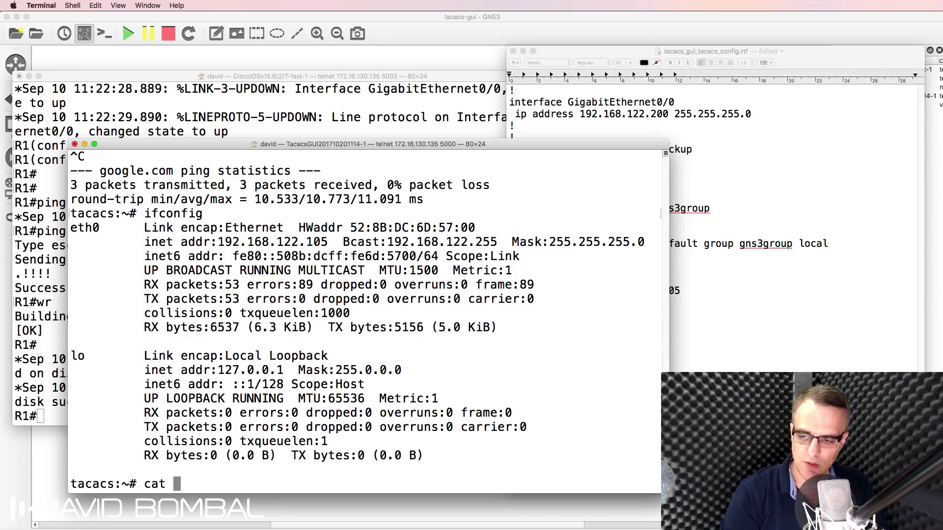
text(/etc/net)
key(BackSpace)
key(BackSpace)
key(Tab)
text(/)
key(BackSpace)
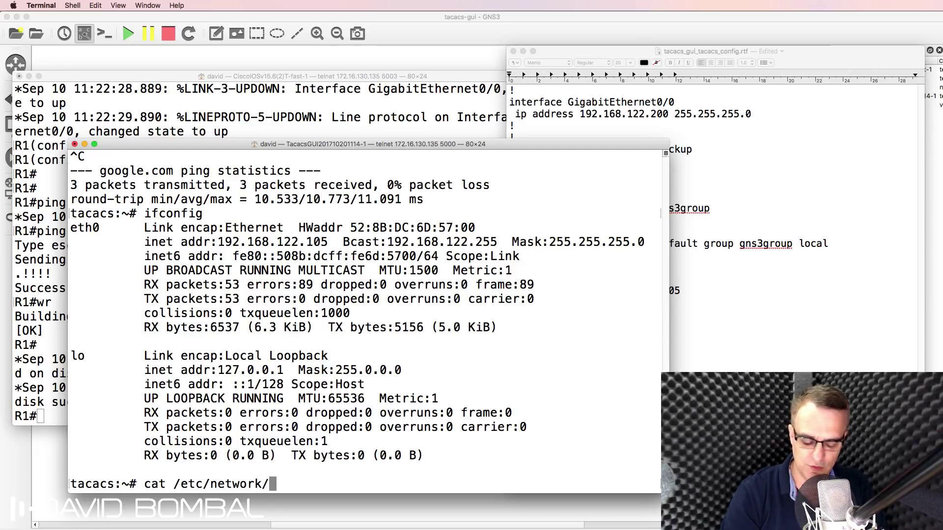
text(interfaces)
key(Return)
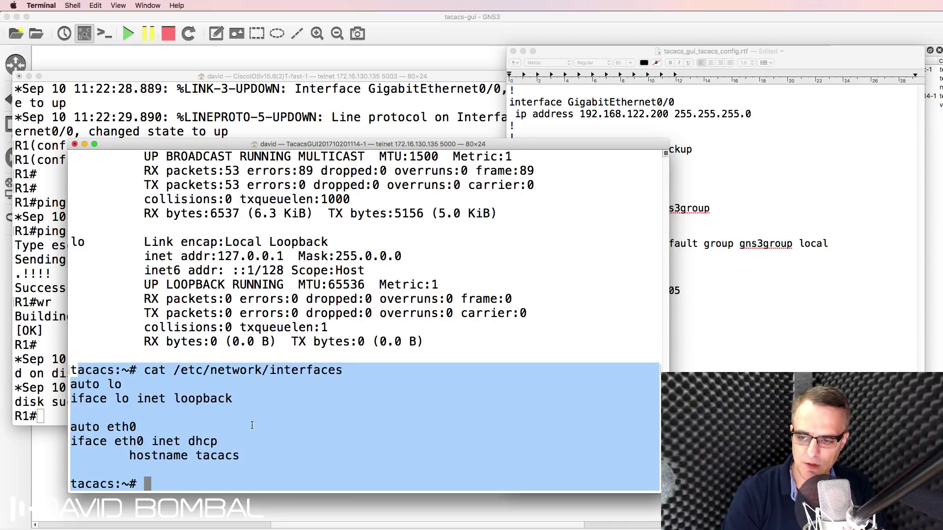
drag(110, 360, 60, 442)
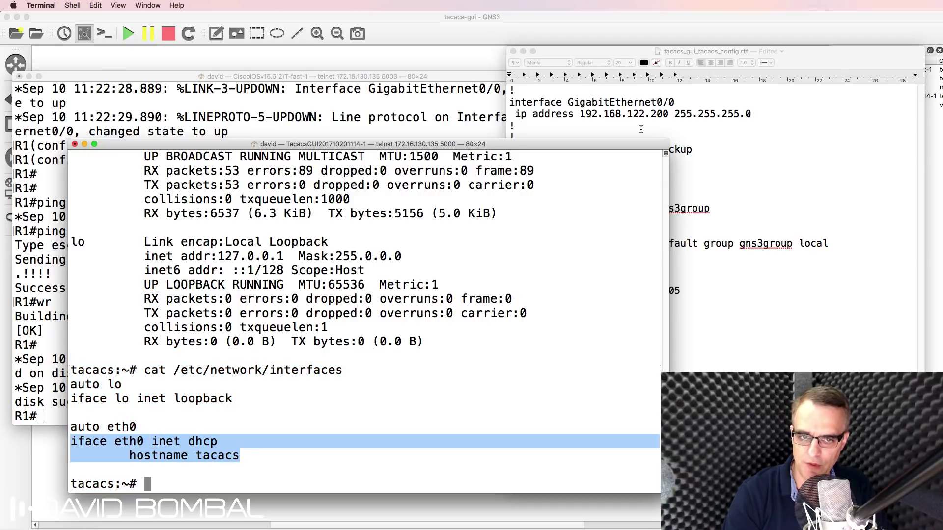
Reposition the config notes and highlight the config block and TACACS server address line.
click(386, 123)
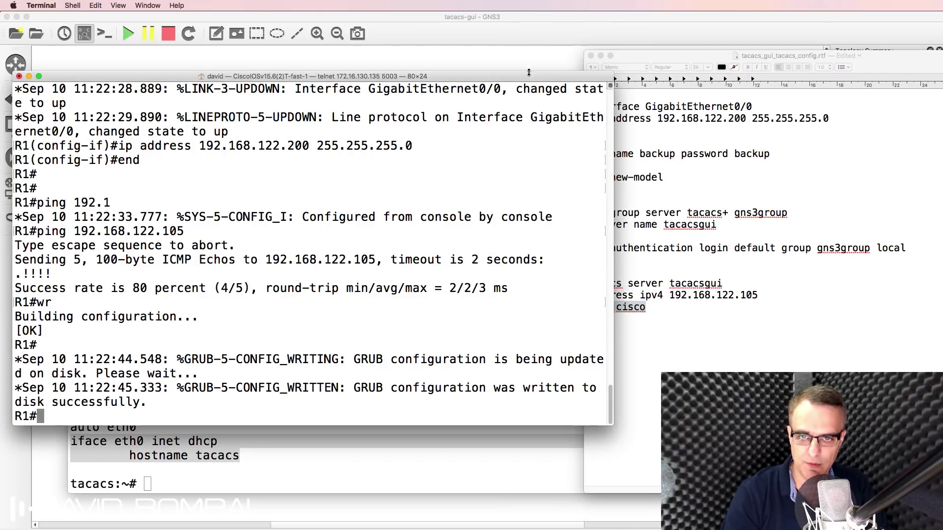
drag(640, 57, 667, 57)
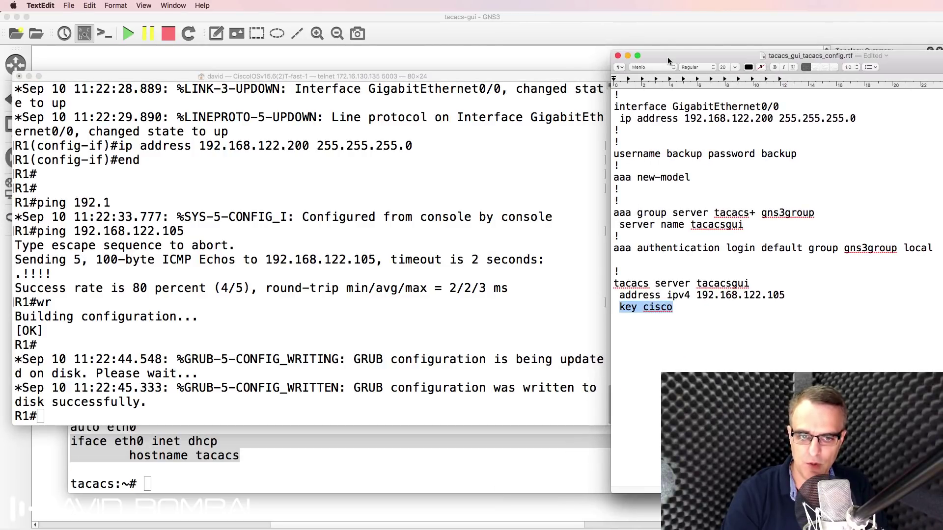
drag(685, 314, 577, 276)
drag(785, 295, 620, 300)
Run ifconfig on the server and highlight eth0's 192.168.122.105 address.
click(390, 464)
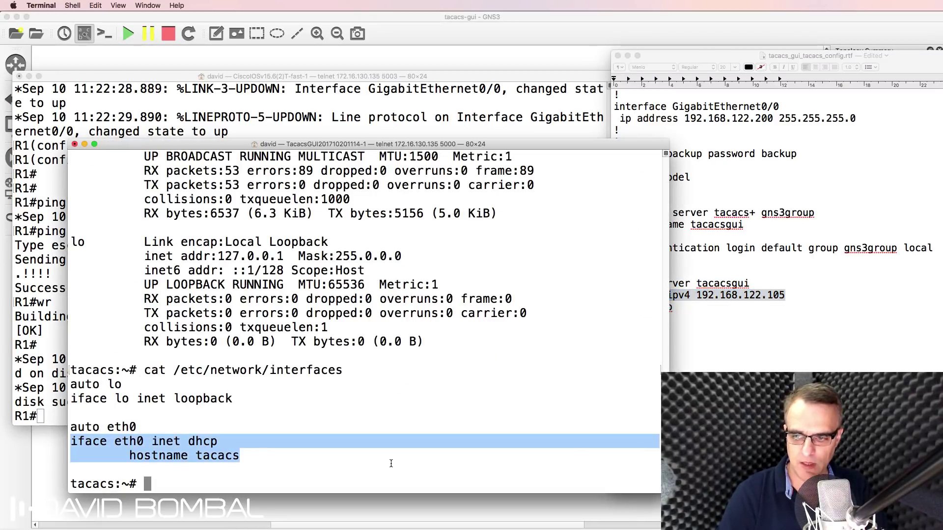
text(ifconfig)
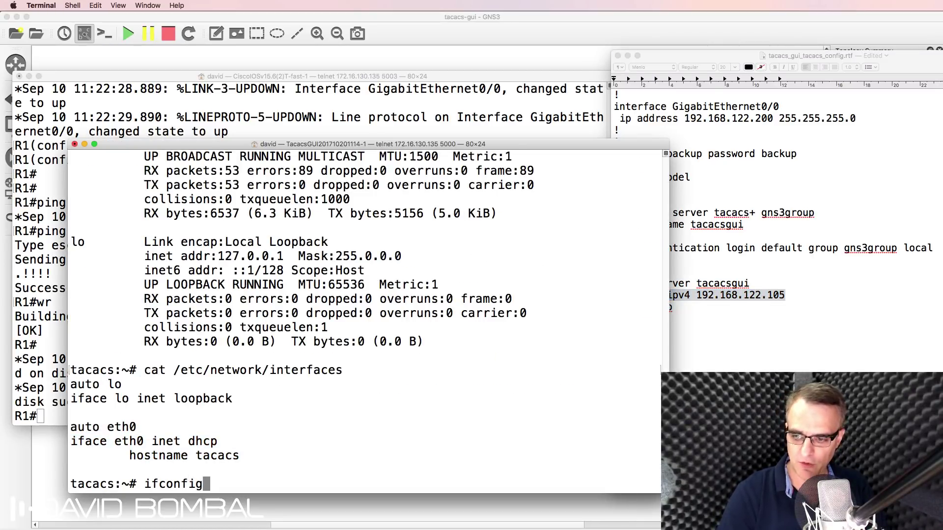
key(Return)
drag(321, 244, 217, 244)
click(769, 289)
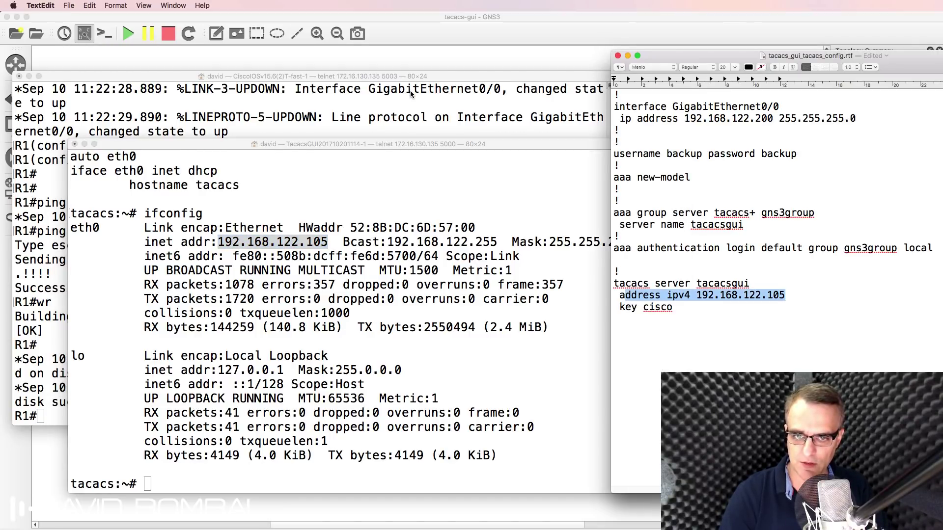
click(411, 90)
Enter global configuration and create a local user 'backup' with a password.
text(conf t)
key(Return)
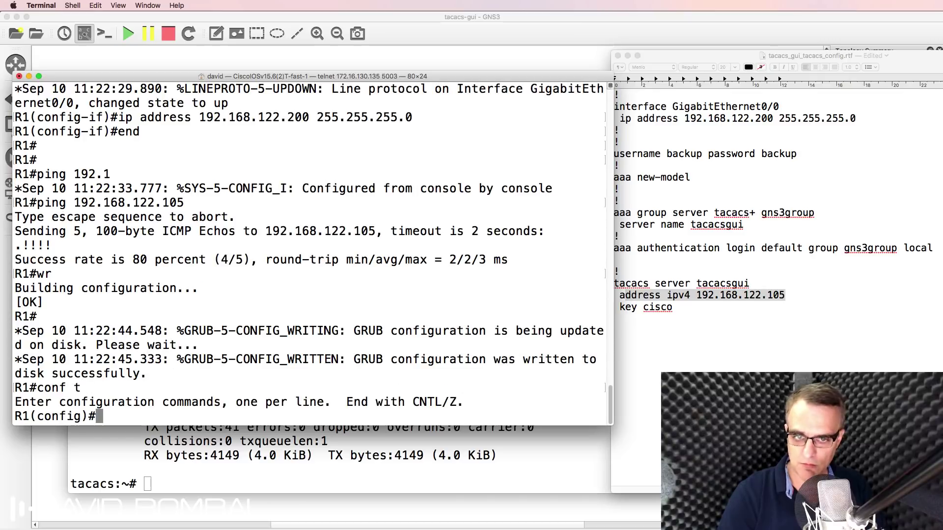
text(user)
key(Tab)
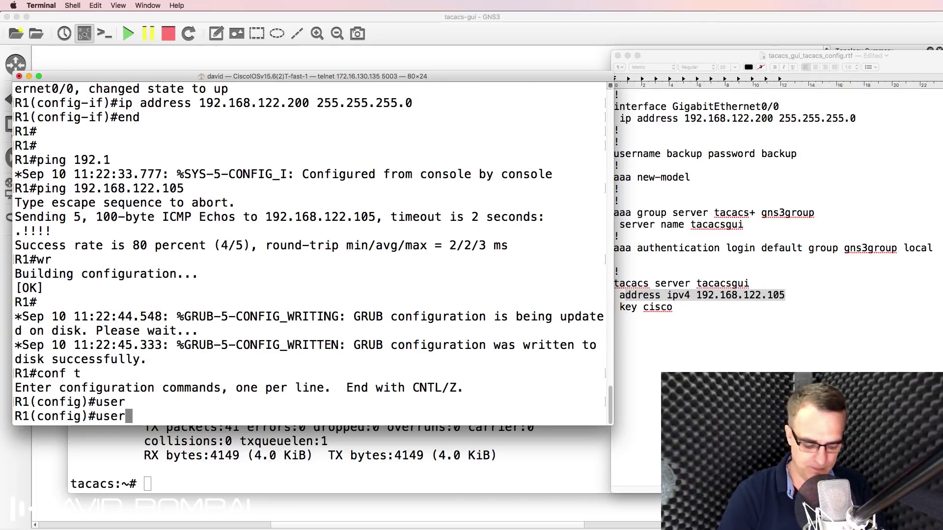
text(n)
key(Tab)
text(bac)
text(lu)
key(BackSpace)
key(BackSpace)
text(ku)
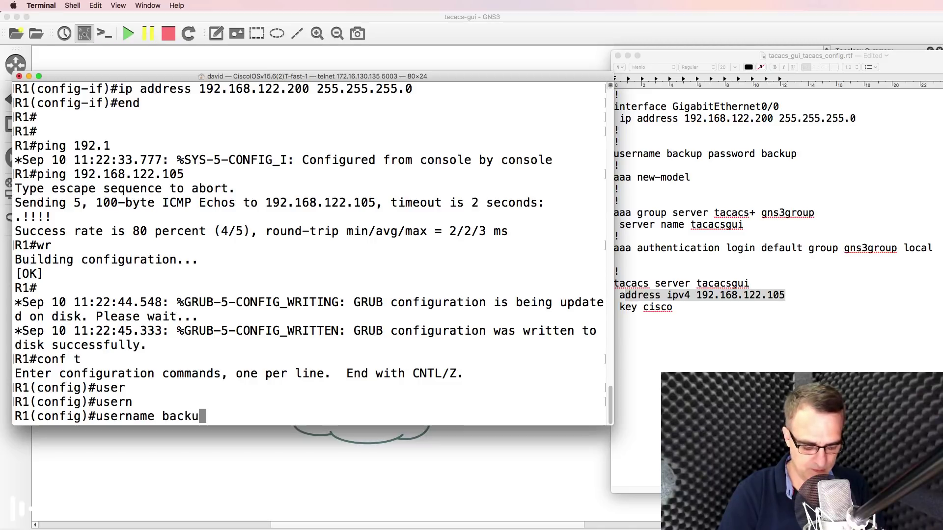
text(p pa)
key(Tab)
text(bac)
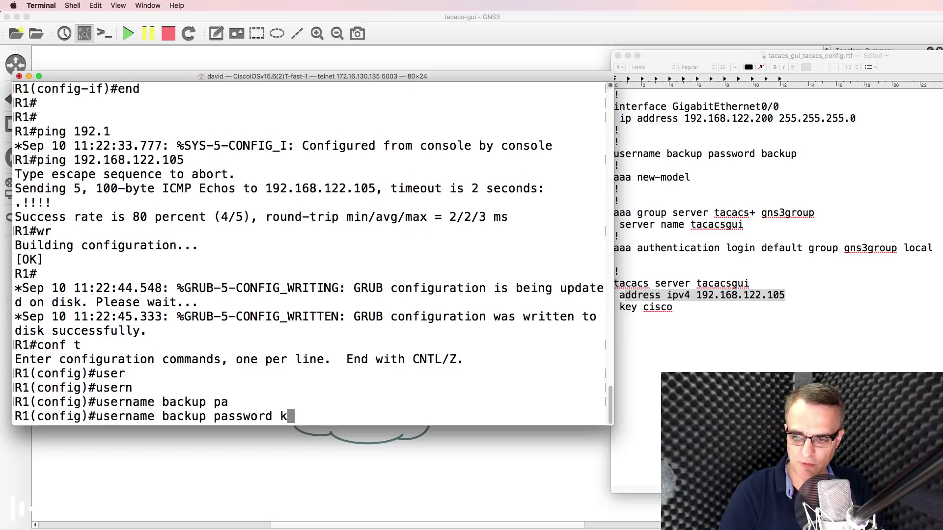
key(BackSpace)
key(BackSpace)
text(ackup)
key(Return)
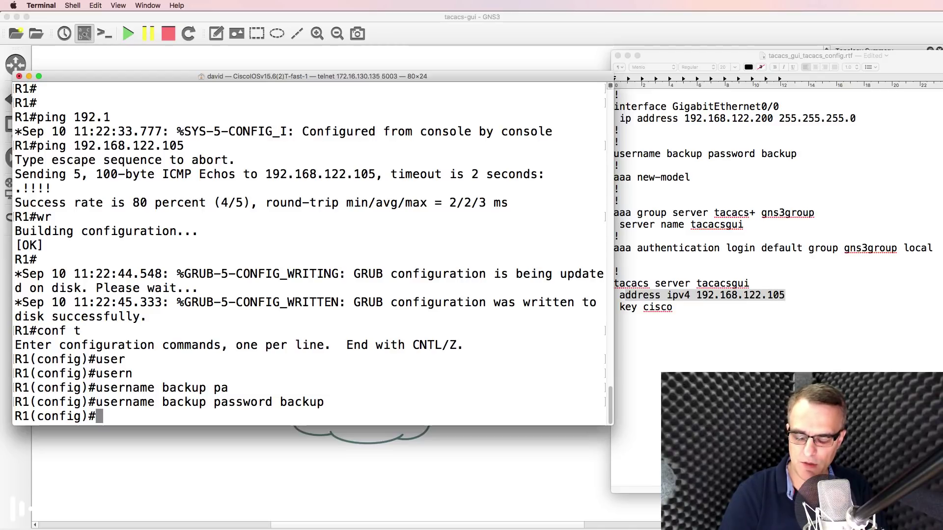
Enable aaa new-model and create the TACACS+ server group gns3group.
text(aaa new)
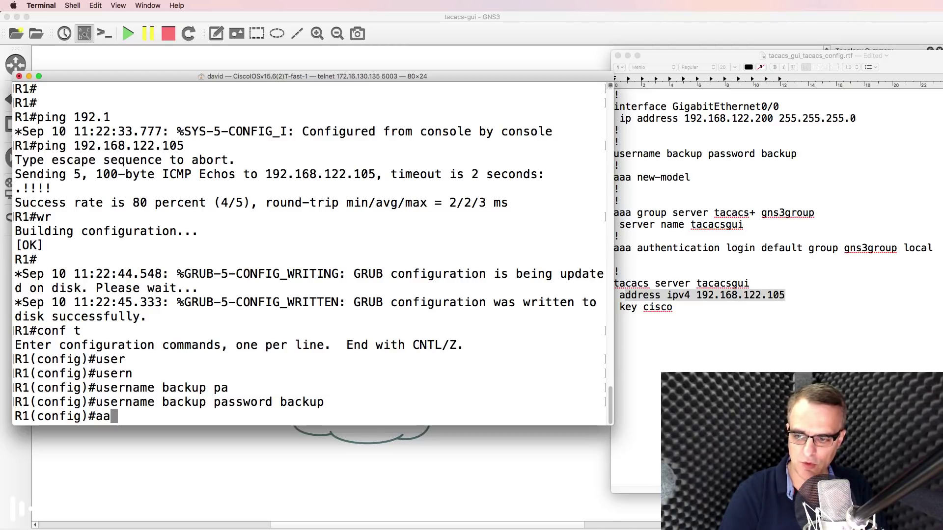
key(Tab)
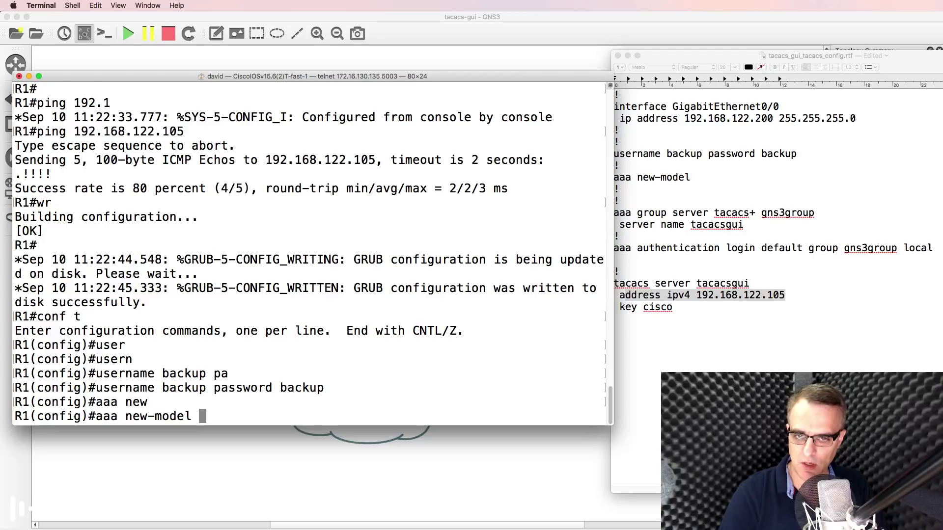
key(Return)
text(aa)
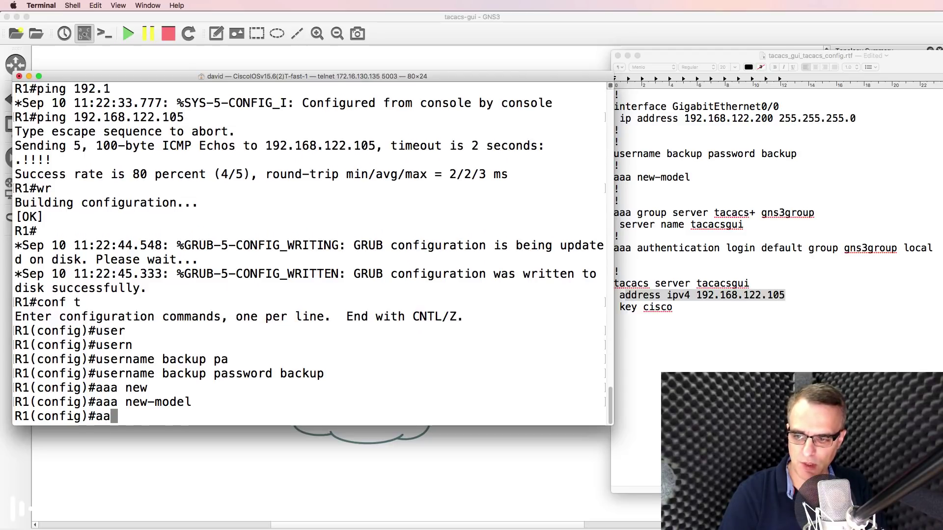
text(a gr)
key(Tab)
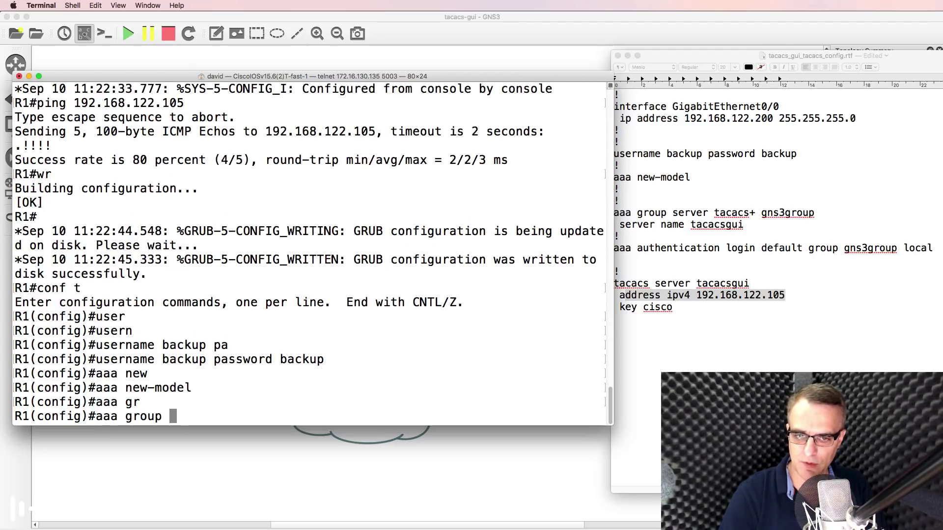
text(ser)
key(Tab)
text(?tac)
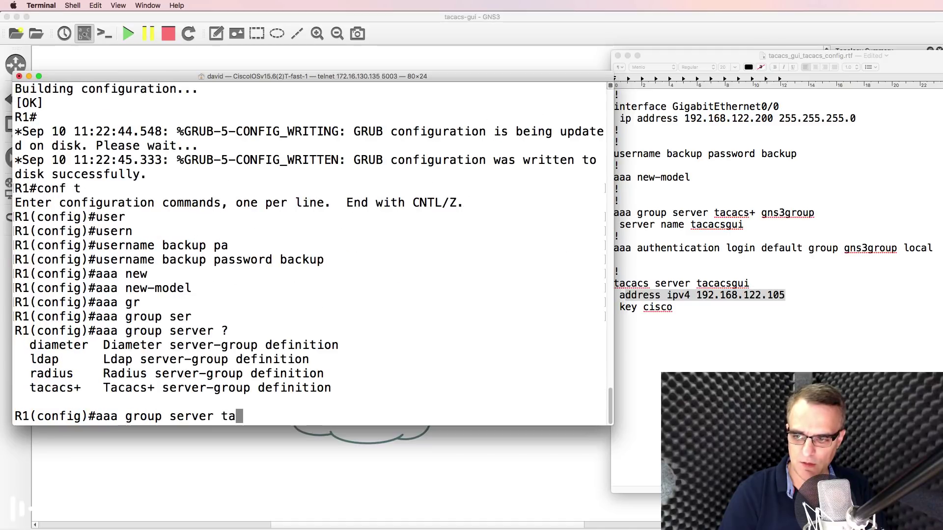
key(Tab)
text(?gns3gr)
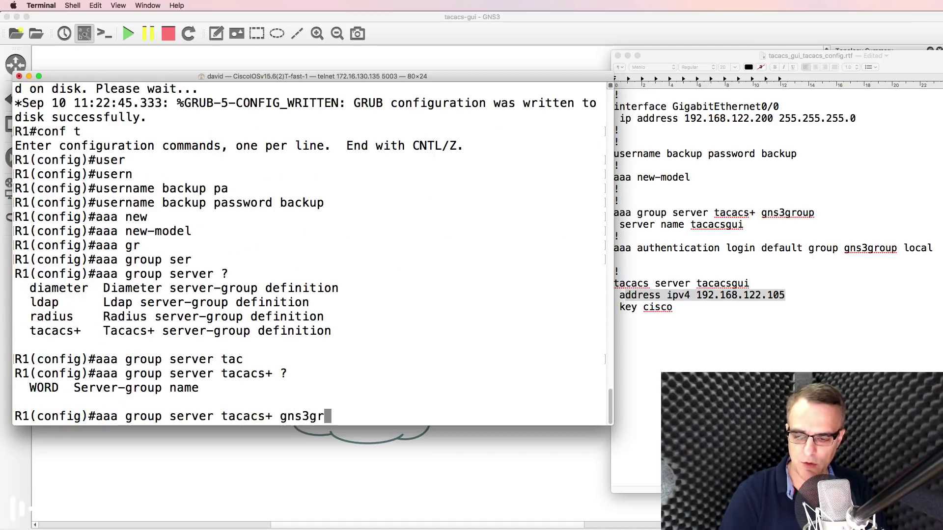
text(oup)
key(Return)
Add server name tacacsgui to the gns3group server group.
text(ser)
key(Tab)
text(?n)
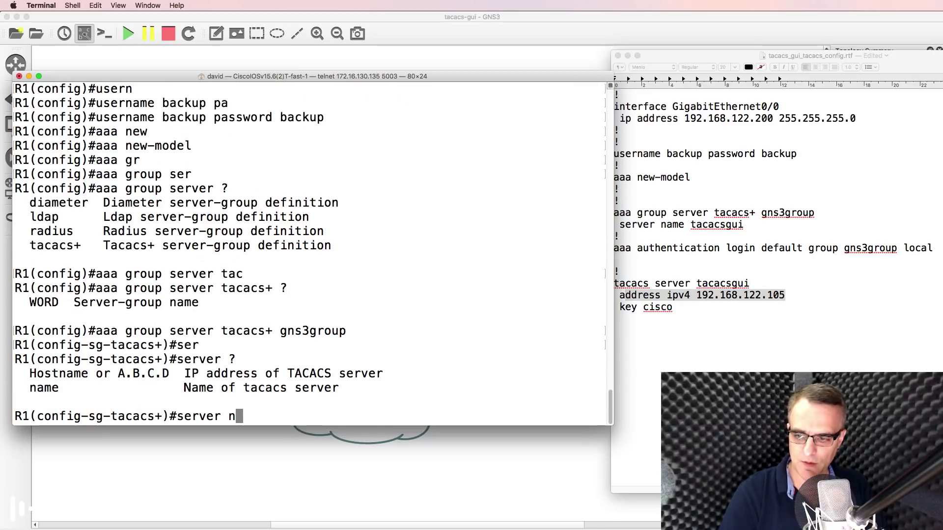
text(a)
key(Tab)
text(?tga)
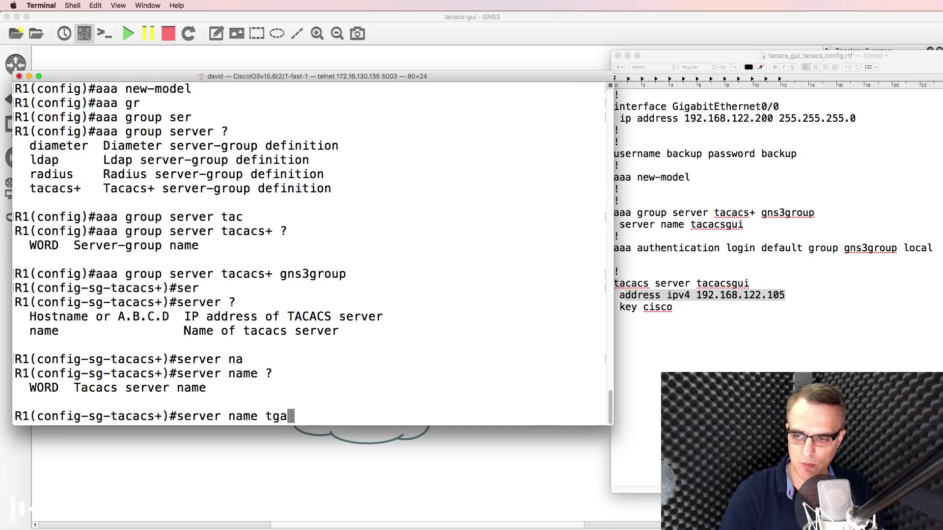
key(BackSpace)
key(BackSpace)
text(ac)
text(acsgui)
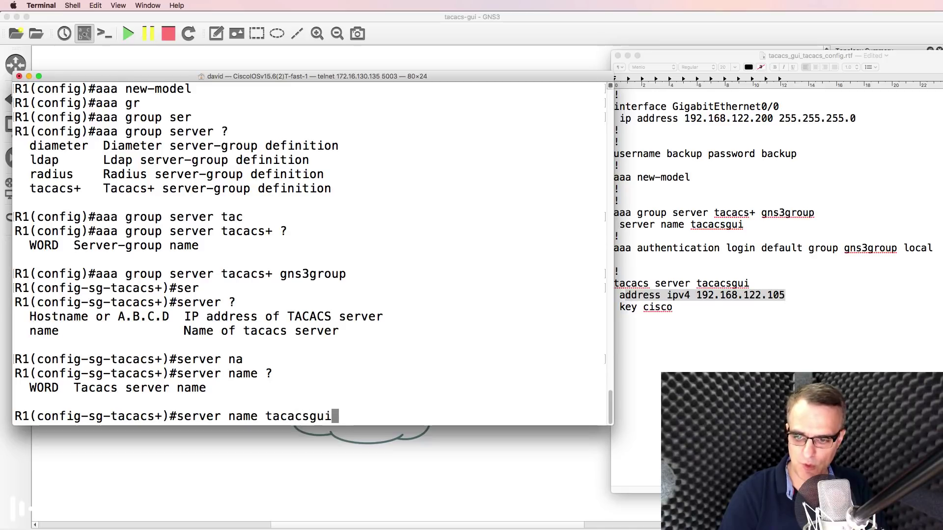
key(Return)
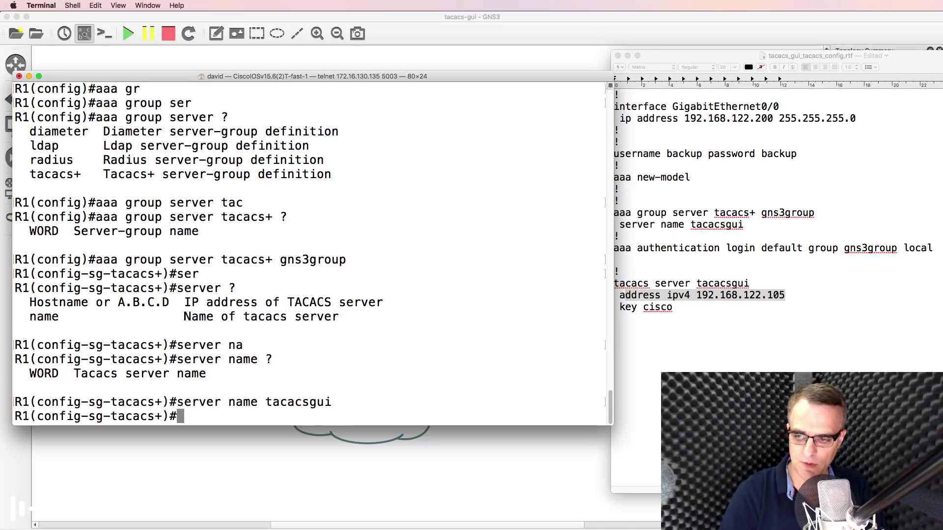
Leave the server group and start defining TACACS server tacacsgui.
text(exit)
key(Return)
text(trac)
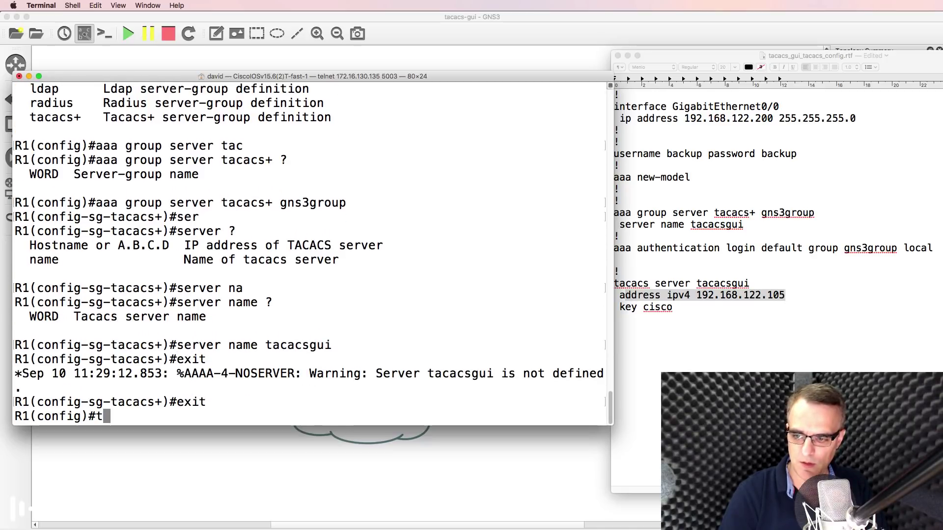
key(Tab)
key(BackSpace)
key(BackSpace)
key(BackSpace)
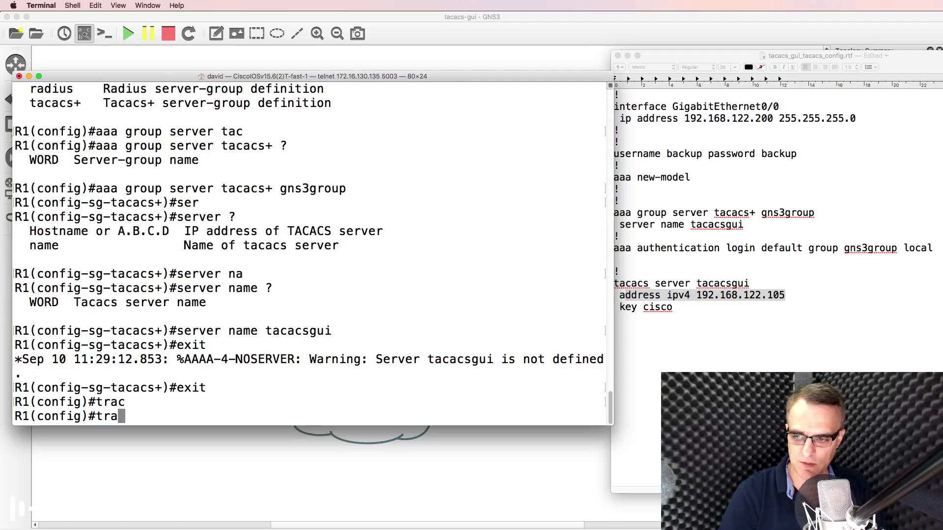
key(BackSpace)
key(BackSpace)
text(acs)
key(Tab)
text(se)
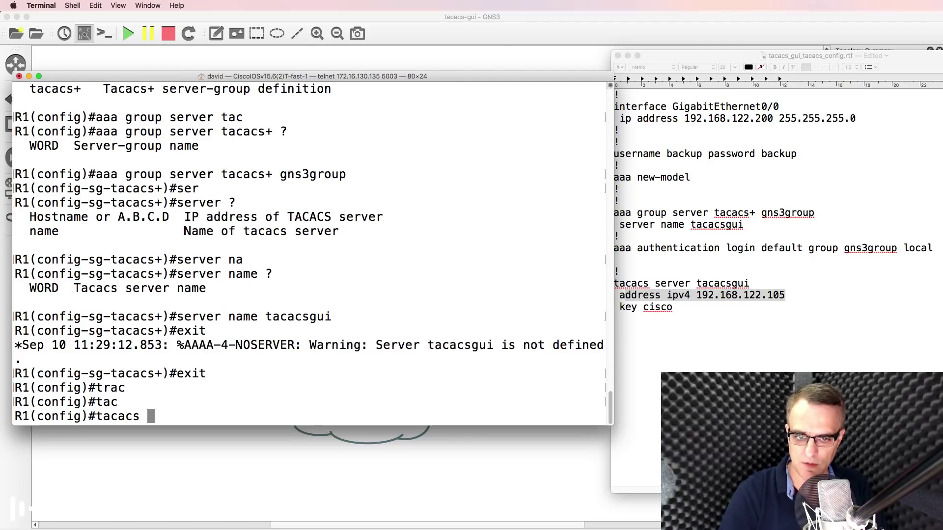
key(Tab)
text(taca)
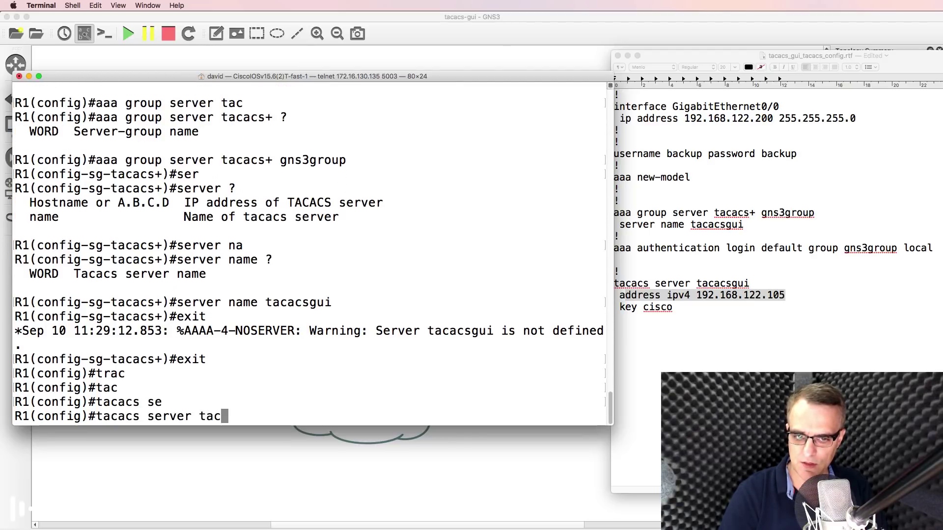
text(csgui)
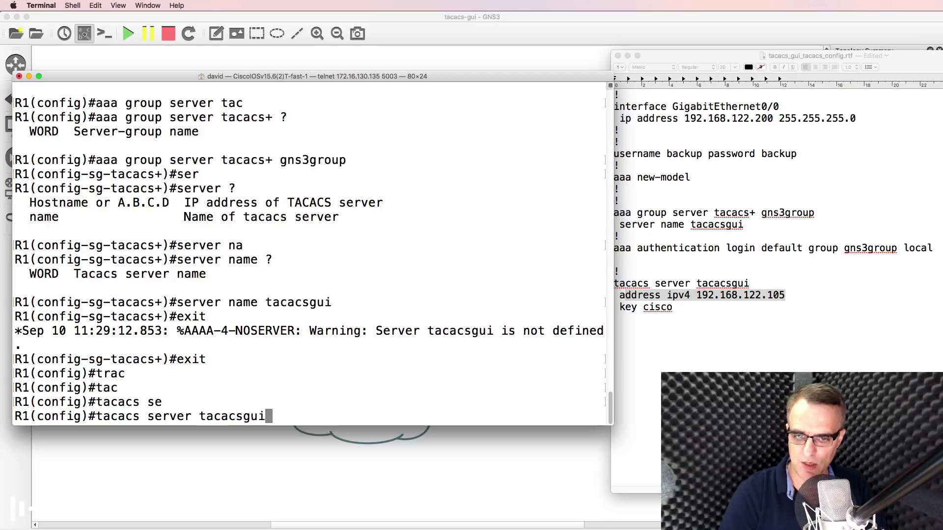
key(Return)
Give server tacacsgui IPv4 address 192.168.122.105 and a shared key.
text(add)
key(Tab)
text(ip)
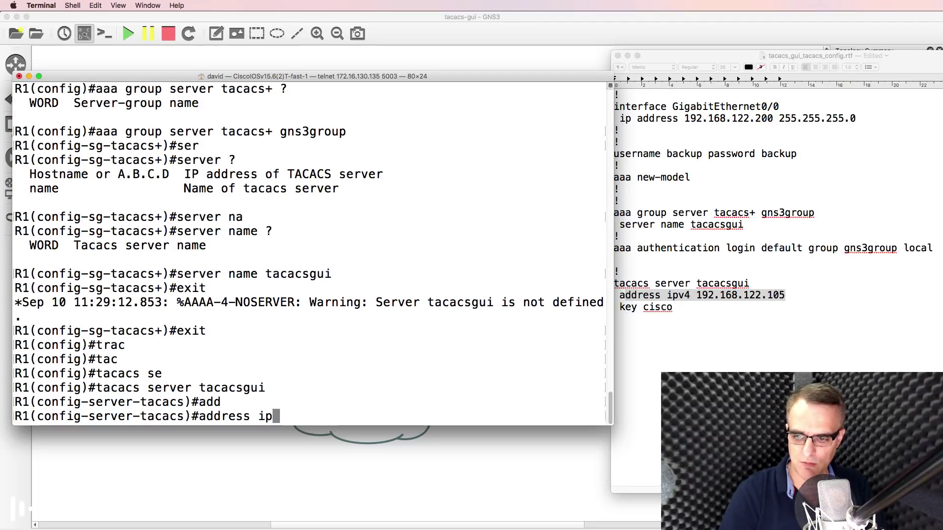
key(Tab)
text(v?4 ?192)
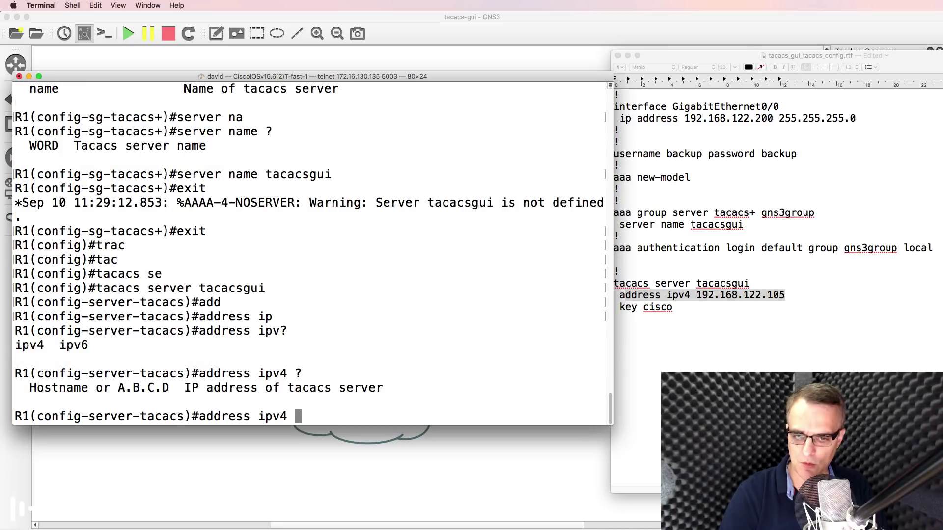
text(.168.122.)
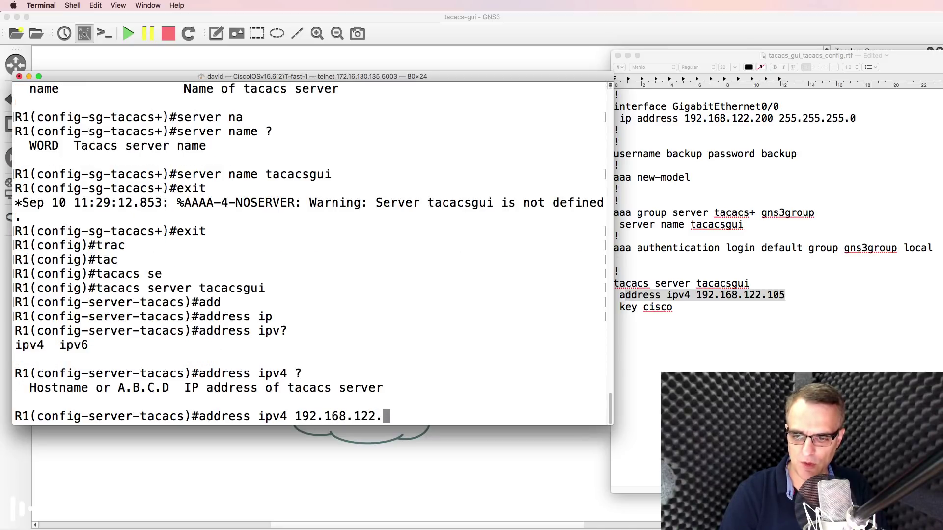
text(105)
key(Return)
text(key )
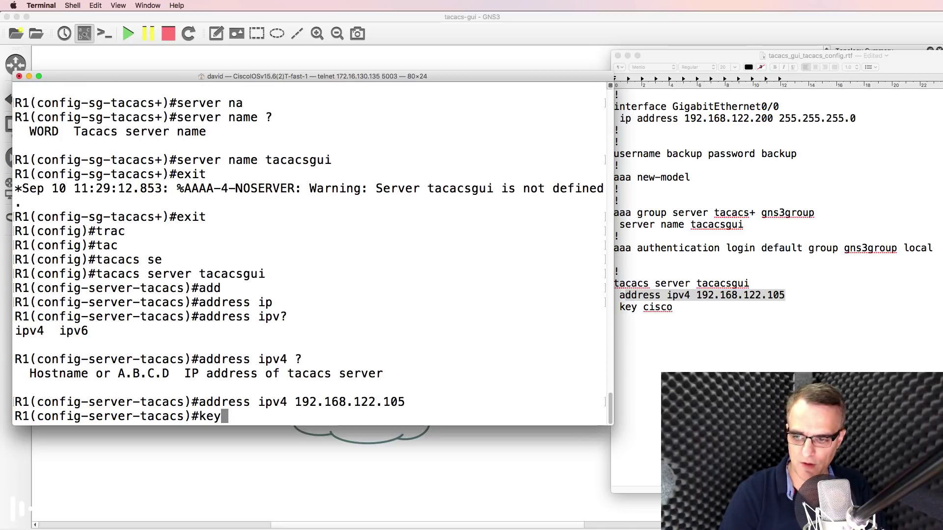
text(?cisco)
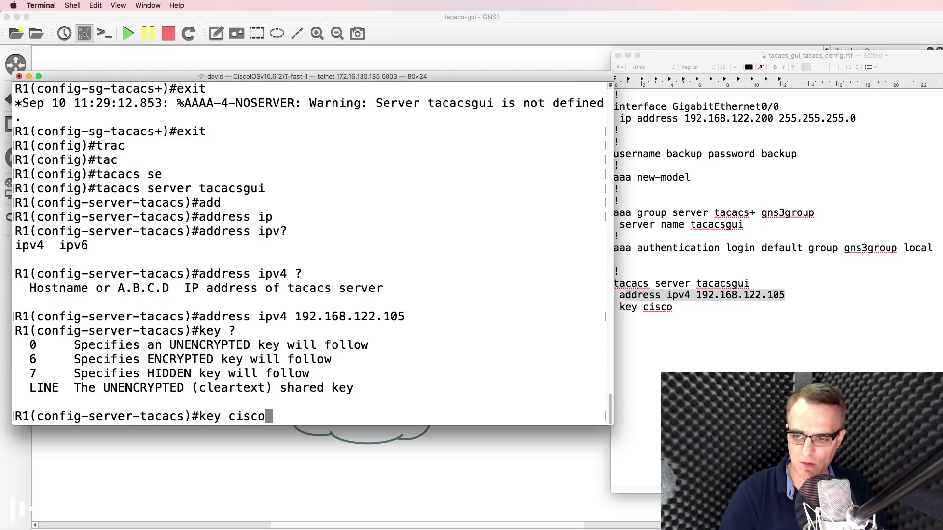
key(Return)
text(exit)
key(Return)
Set default login authentication to group gns3group, falling back to local.
text(aa)
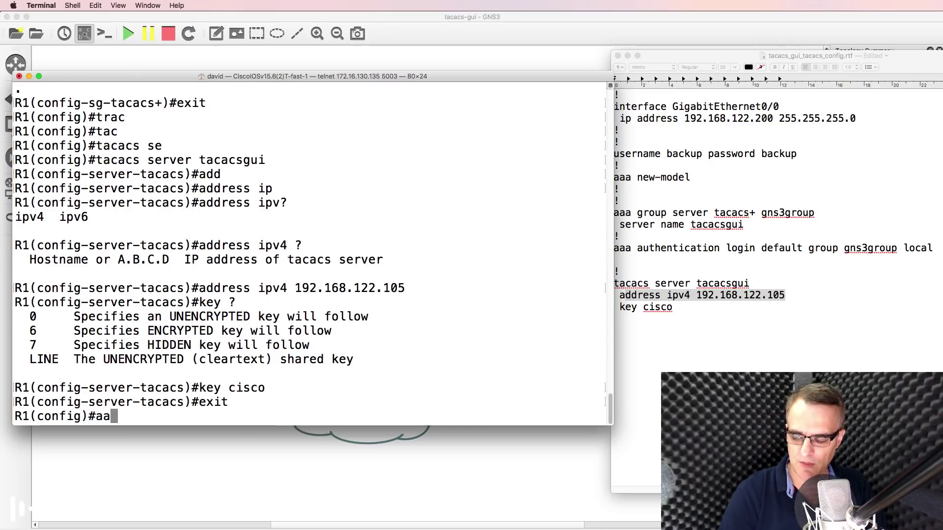
text(a au)
key(Tab)
text(then)
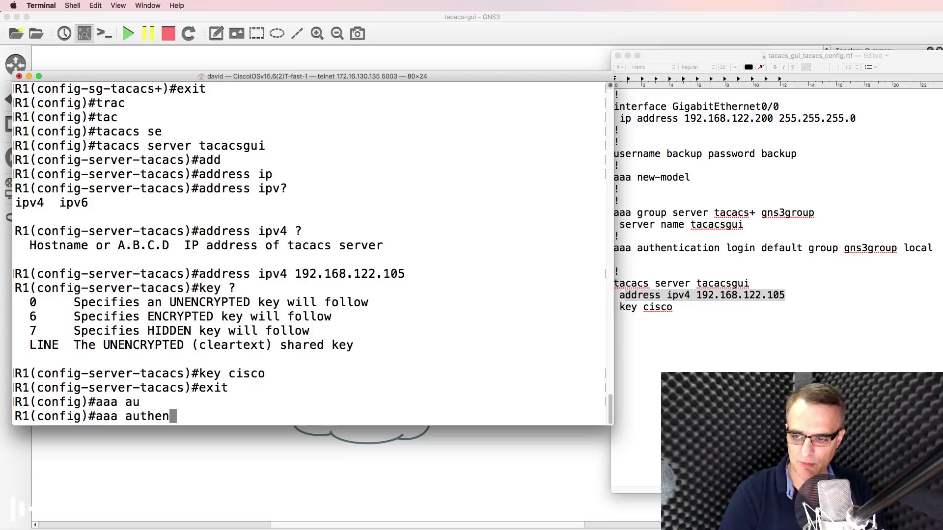
key(Tab)
text(lo)
key(Tab)
text(de)
key(Tab)
text(?gr)
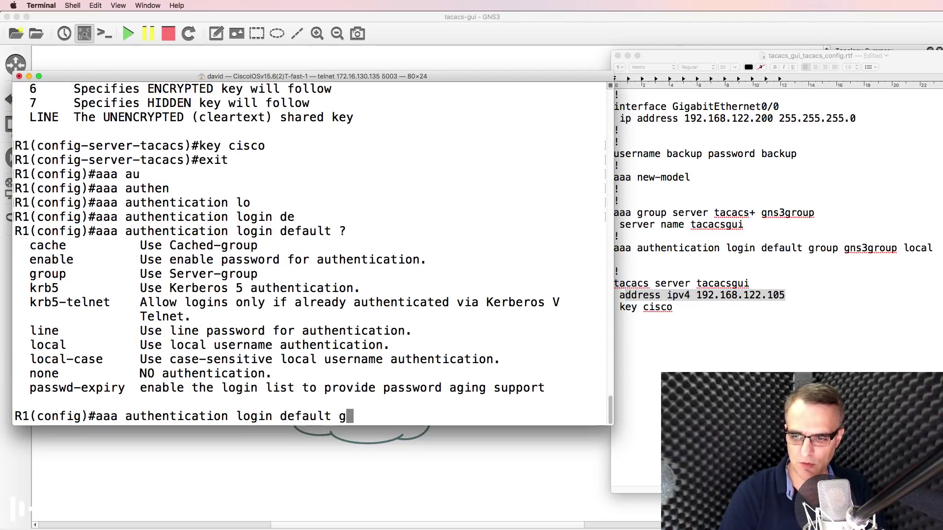
key(Tab)
text(?gns3grou)
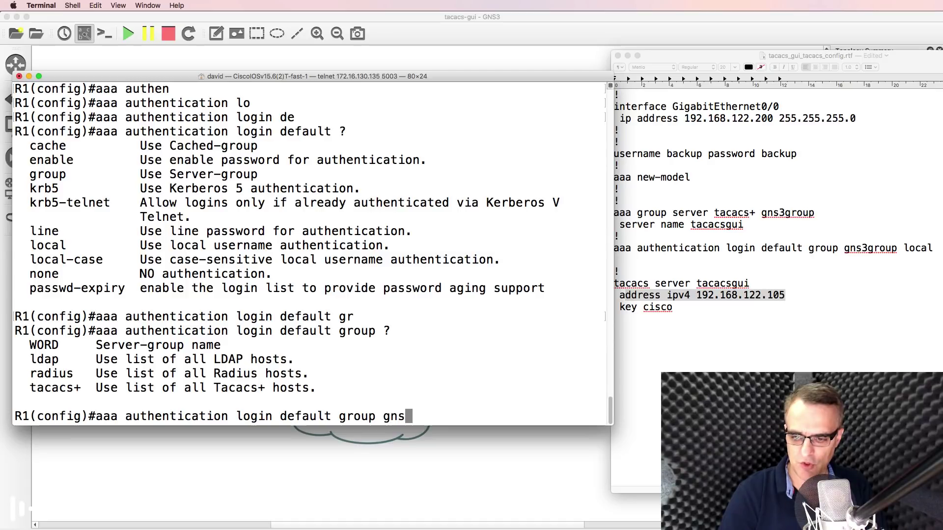
text(p ?local)
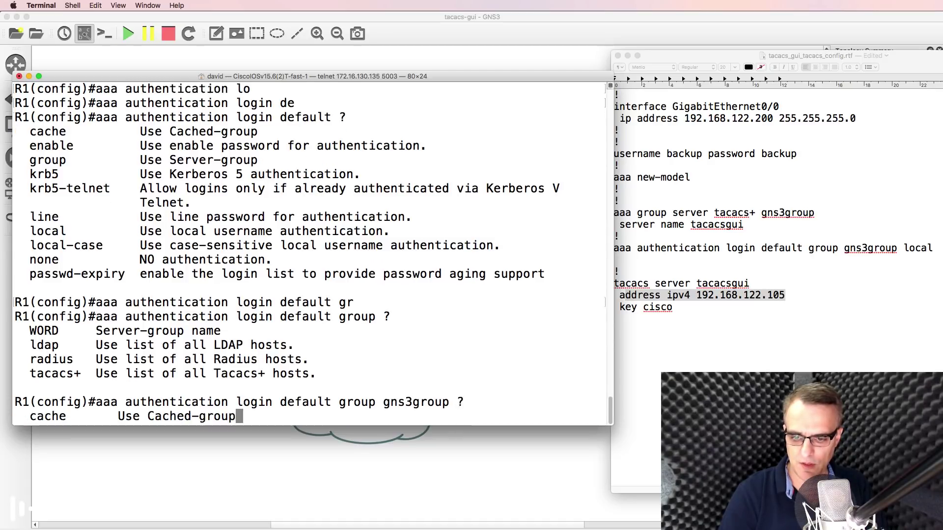
key(Return)
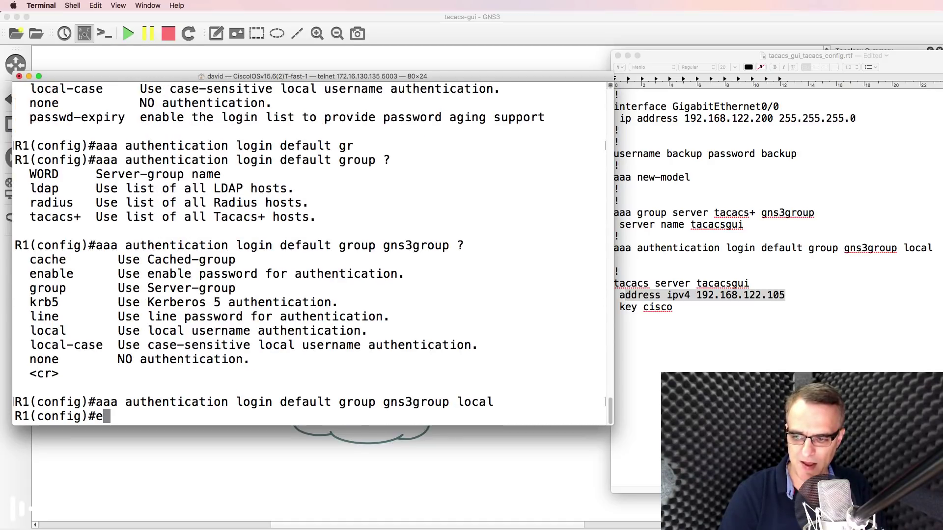
Set transport input all on line vty 0 4 and leave configuration mode.
text(line vty 0 4)
key(Return)
text(l)
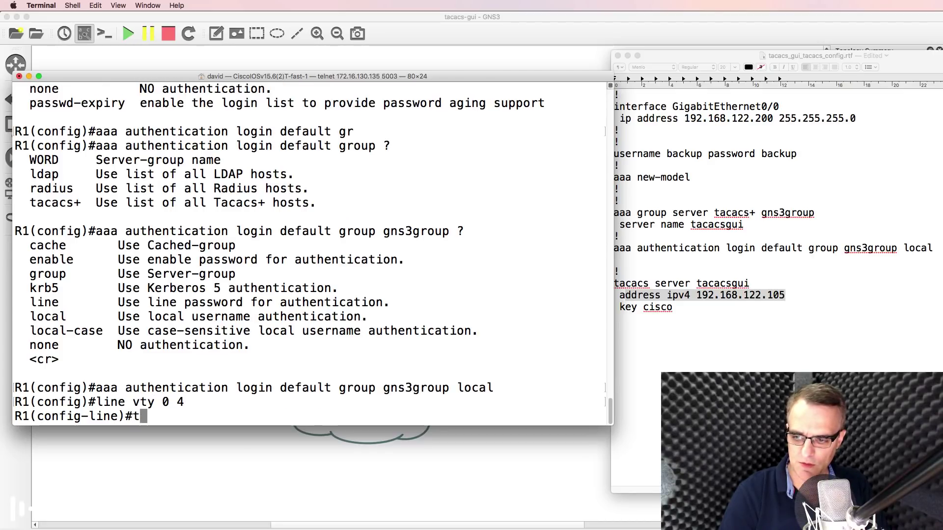
text(r)
key(Tab)
text(in)
key(Tab)
text(all)
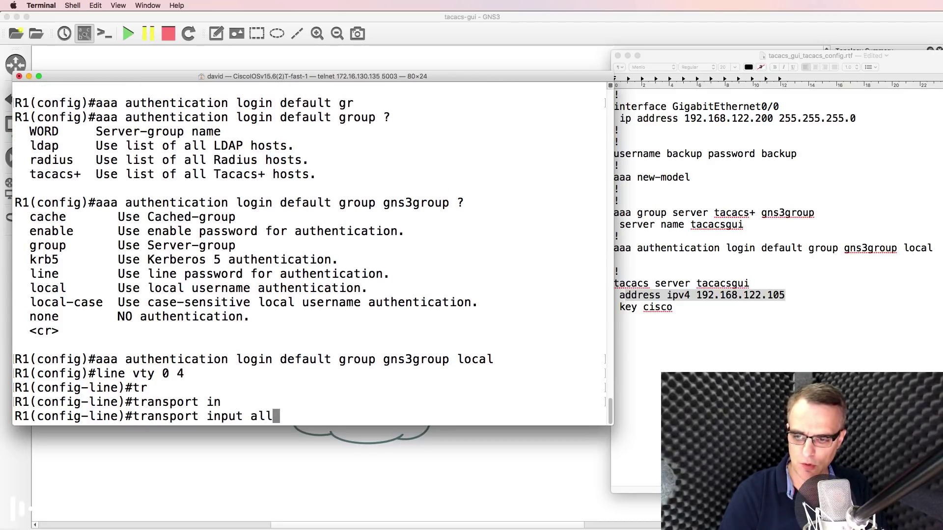
key(Return)
text(end)
key(Return)
key(Return)
key(Return)
text(sh run | v)
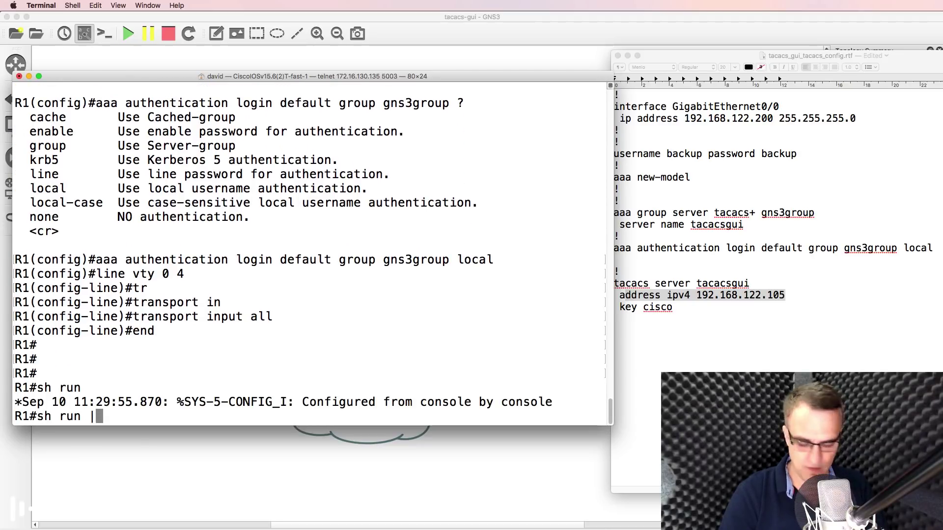
Show the running config from the vty section with 'show run | b vty', confirming transport input all.
key(BackSpace)
key(BackSpace)
text(b vty)
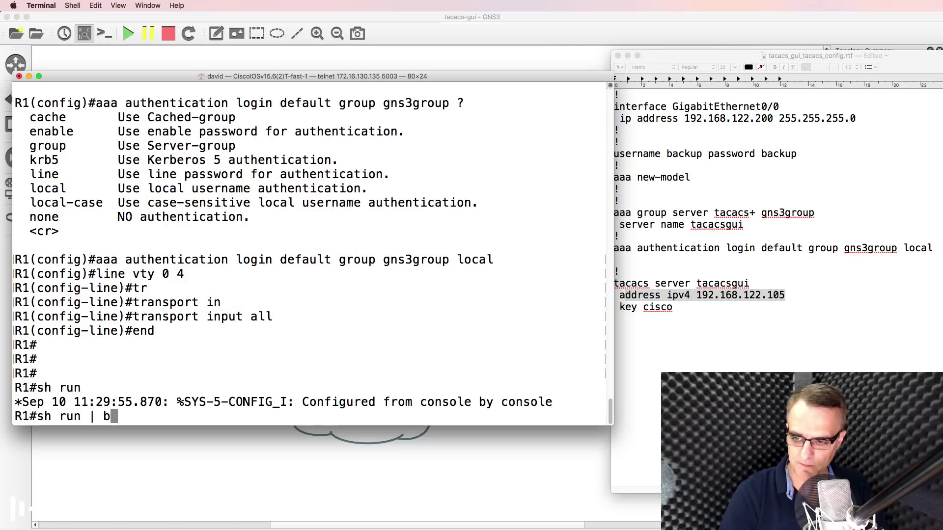
key(Return)
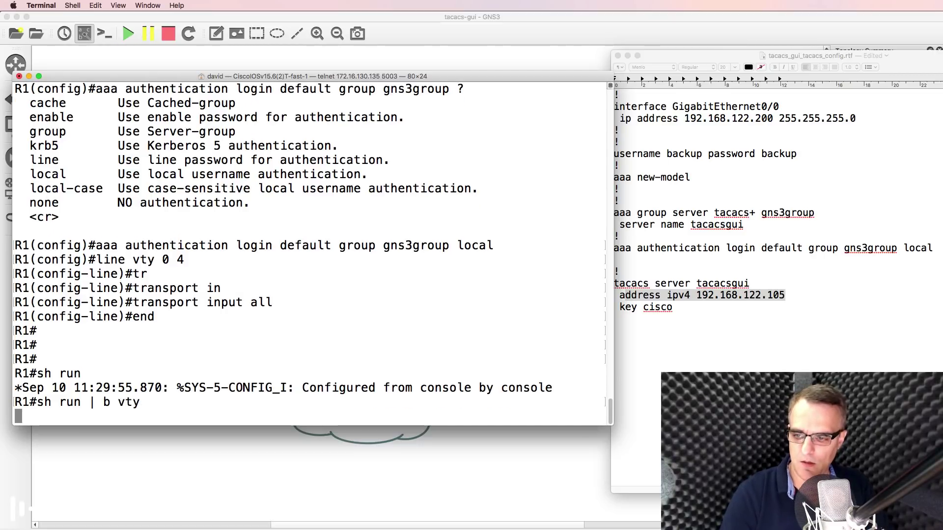
drag(1, 356, 3, 302)
text(te)
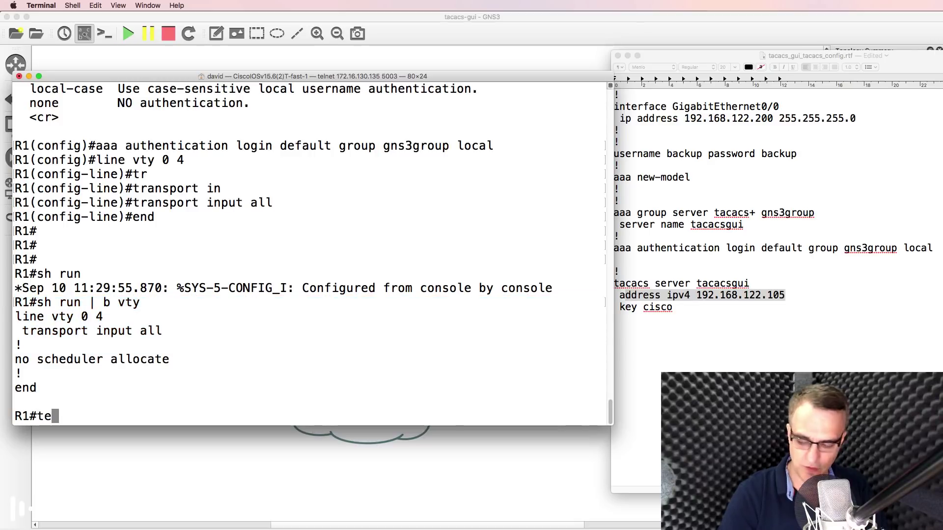
text(lnet 192)
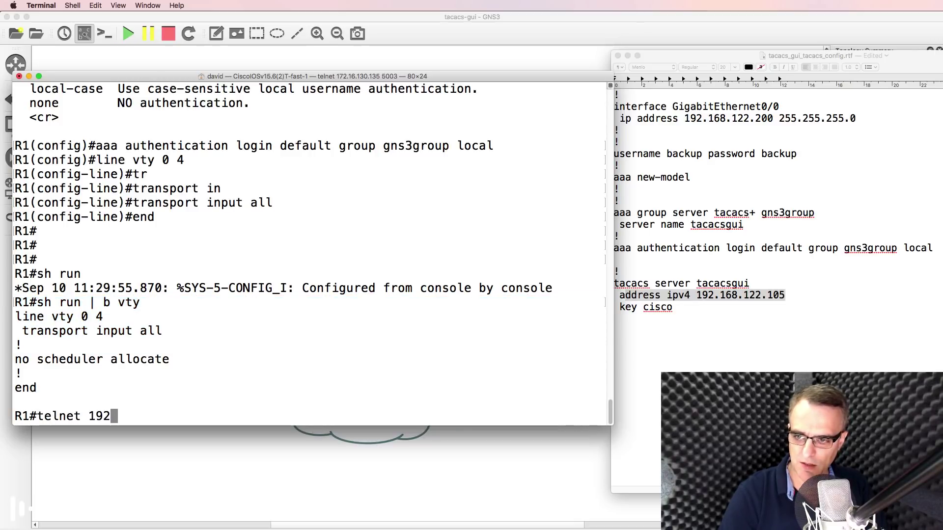
text(.168.122.200)
Telnet to 192.168.122.200, log in as user1, then exit the session.
key(Return)
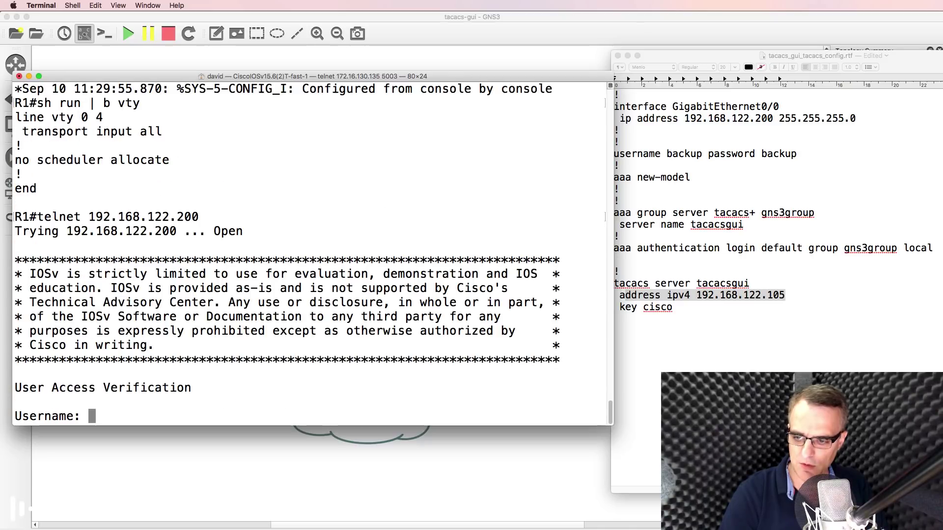
text(user1)
key(Return)
key(Return)
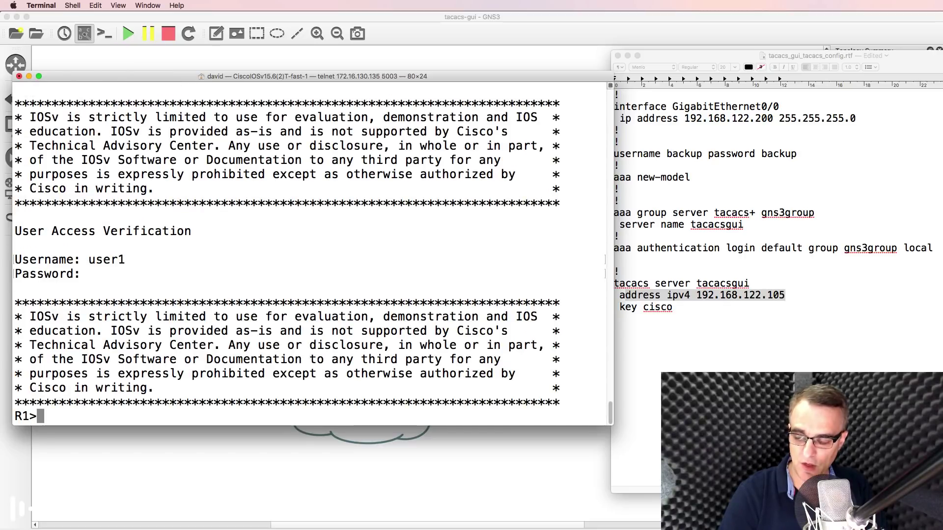
text(exit)
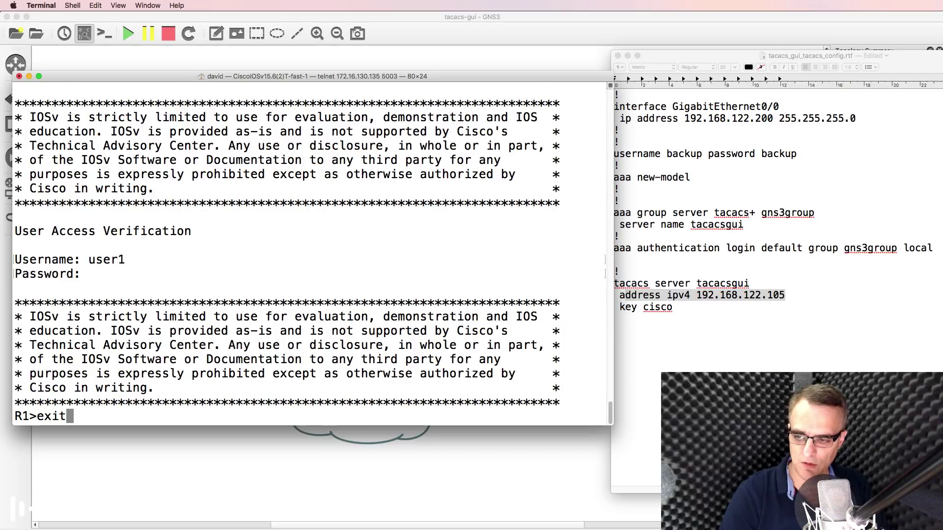
key(Return)
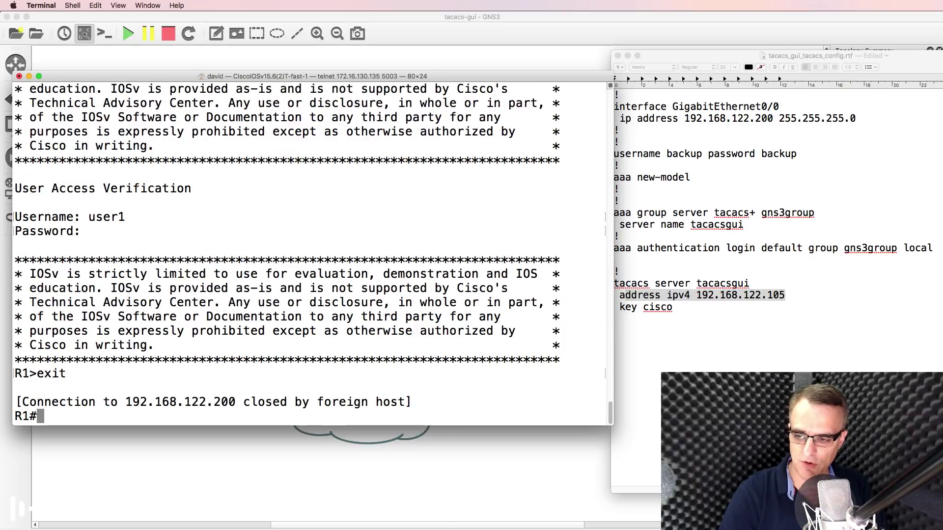
drag(414, 78, 719, 84)
Turn on TACACS debugging on R1 with debug tacacs.
click(658, 63)
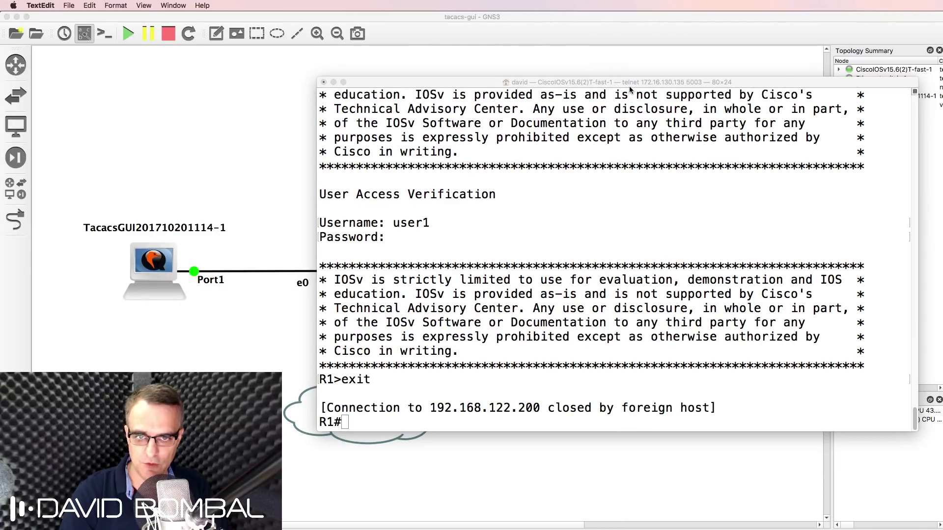
drag(628, 86, 649, 79)
text(debug )
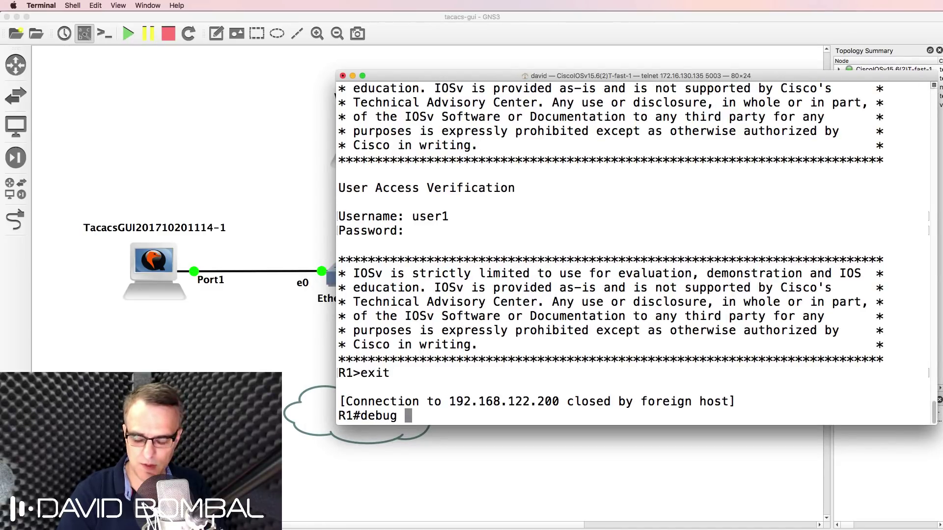
text(ta?c)
key(Tab)
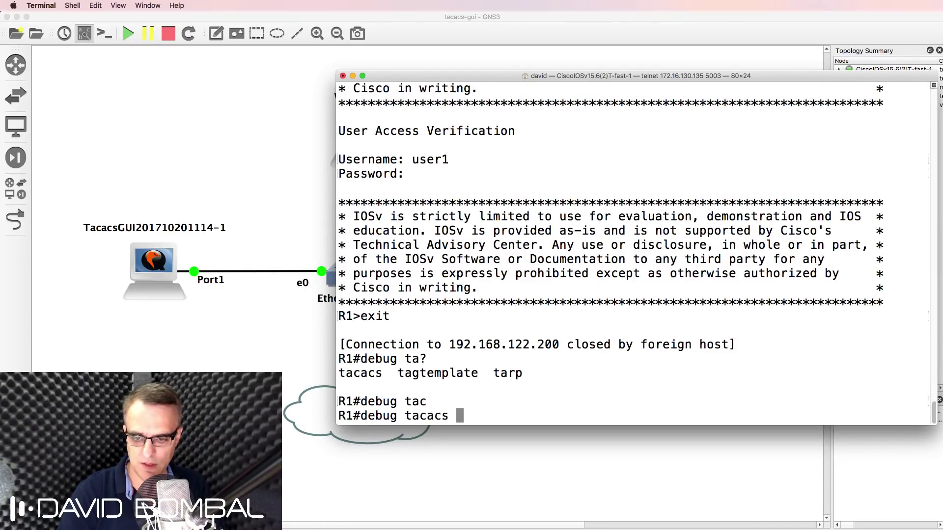
key(Return)
Telnet to 192.168.122.200 as user1, confirm the debug log shows authen status PASS, then exit.
key(Up)
key(Up)
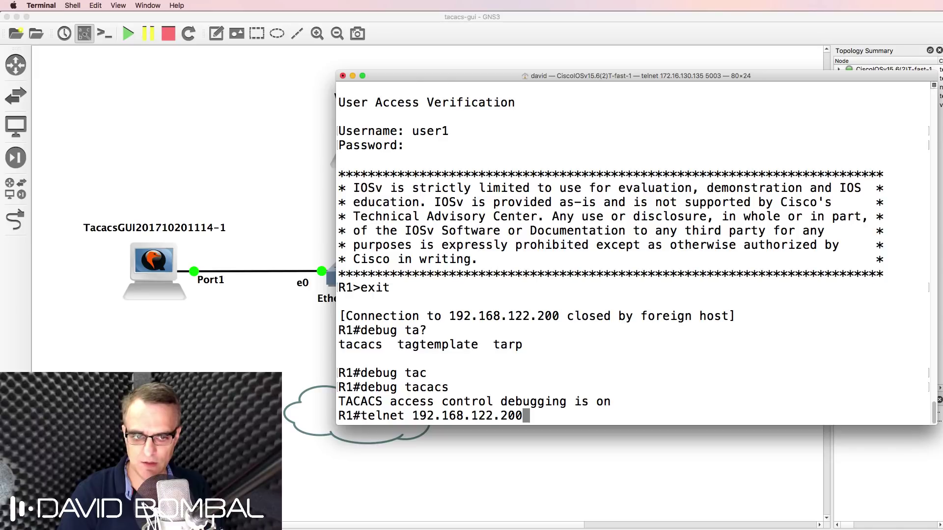
key(Return)
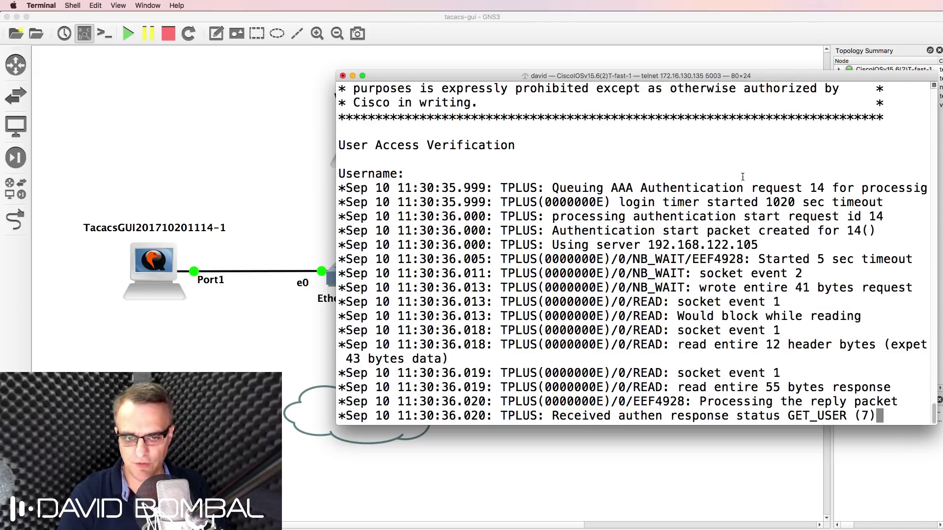
drag(549, 415, 877, 410)
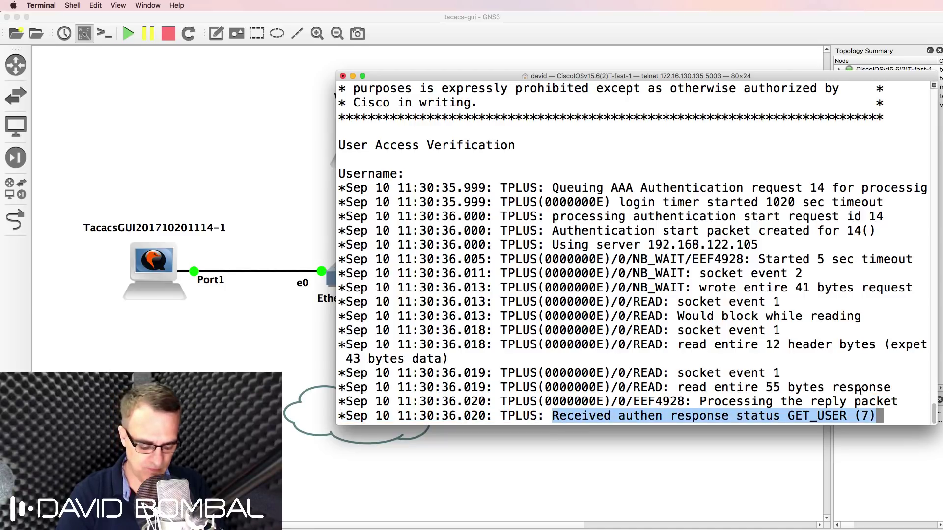
text(user1)
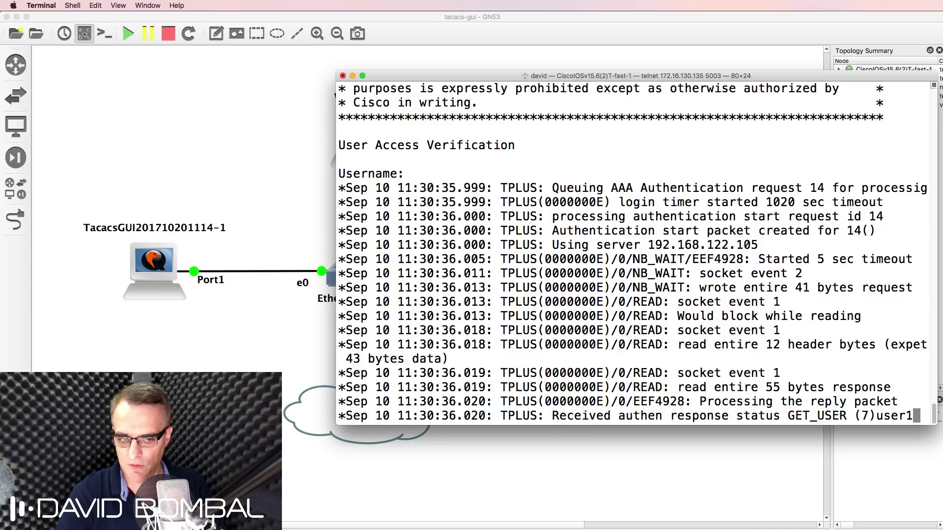
key(Return)
key(Return)
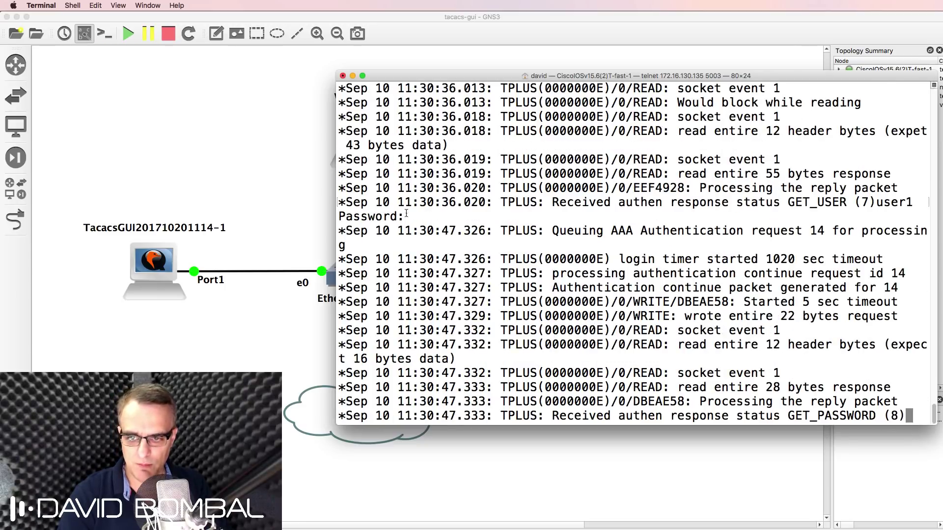
drag(335, 212, 411, 216)
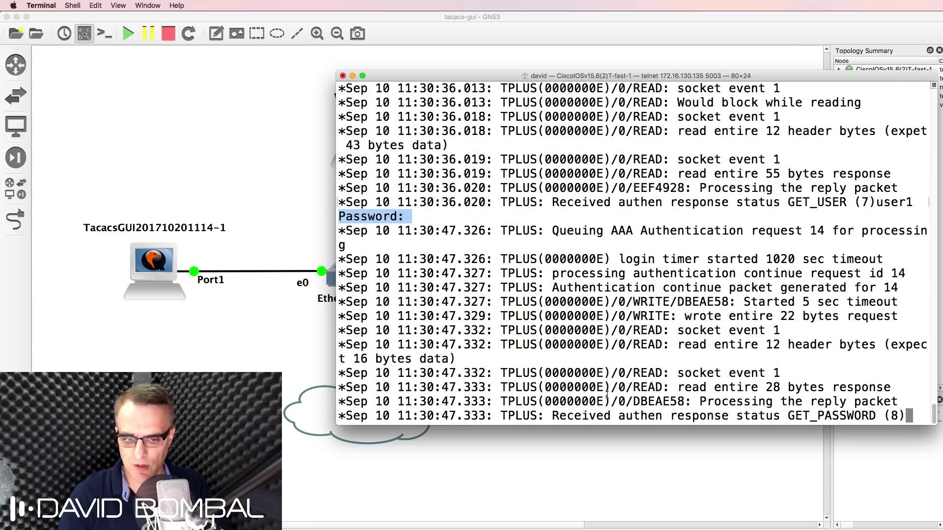
drag(543, 402, 928, 416)
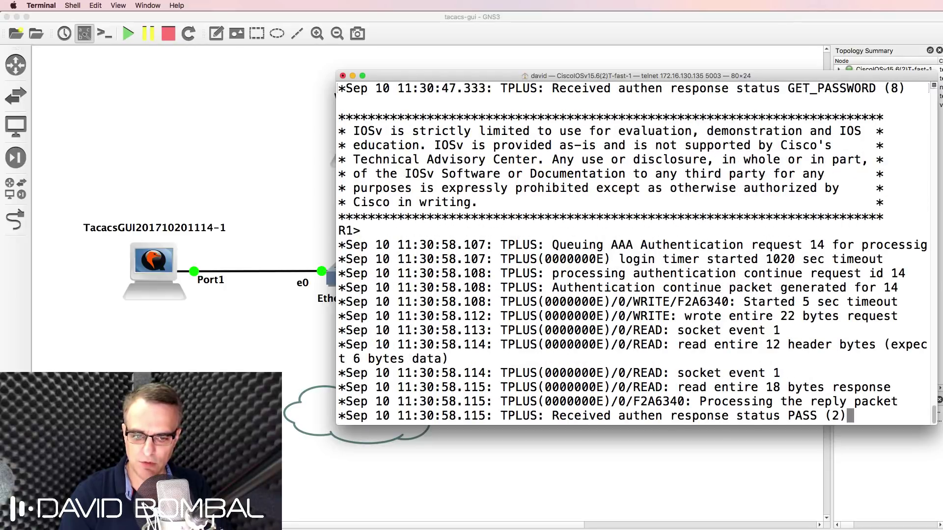
drag(538, 416, 887, 419)
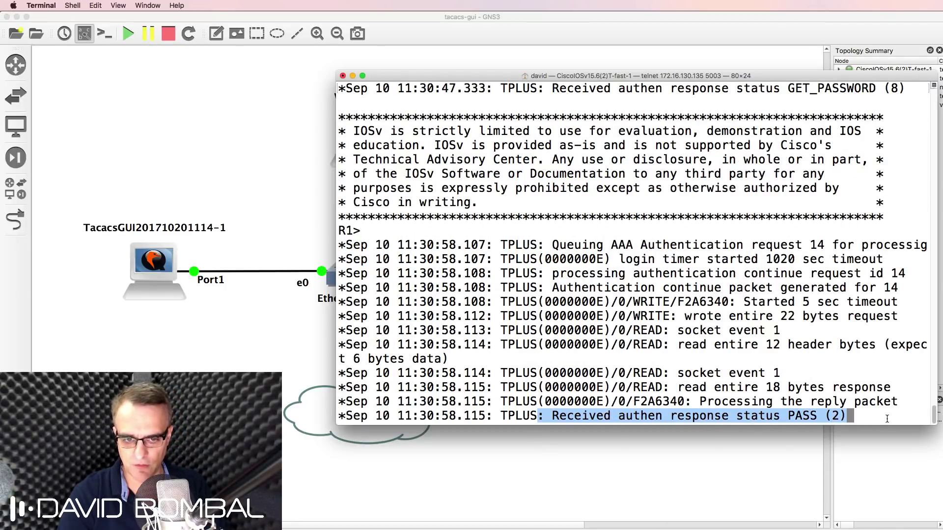
key(Return)
text(exit)
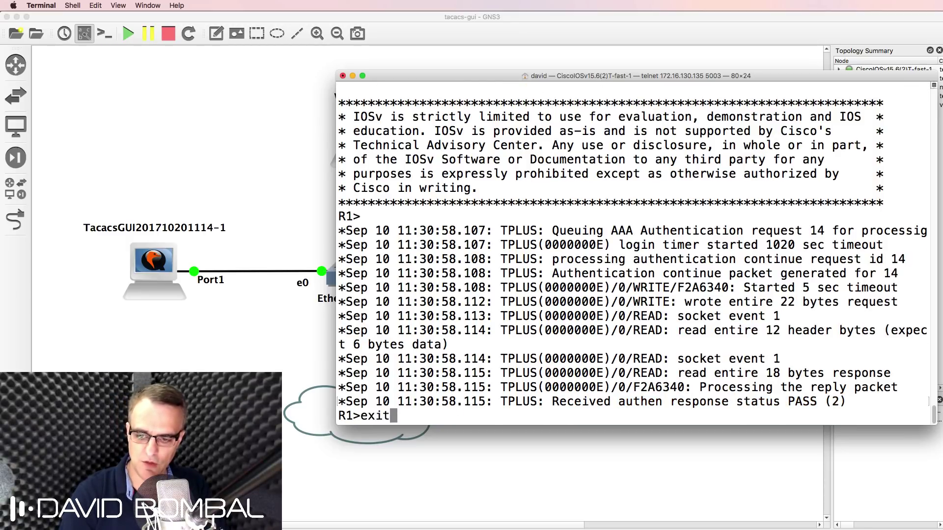
key(Return)
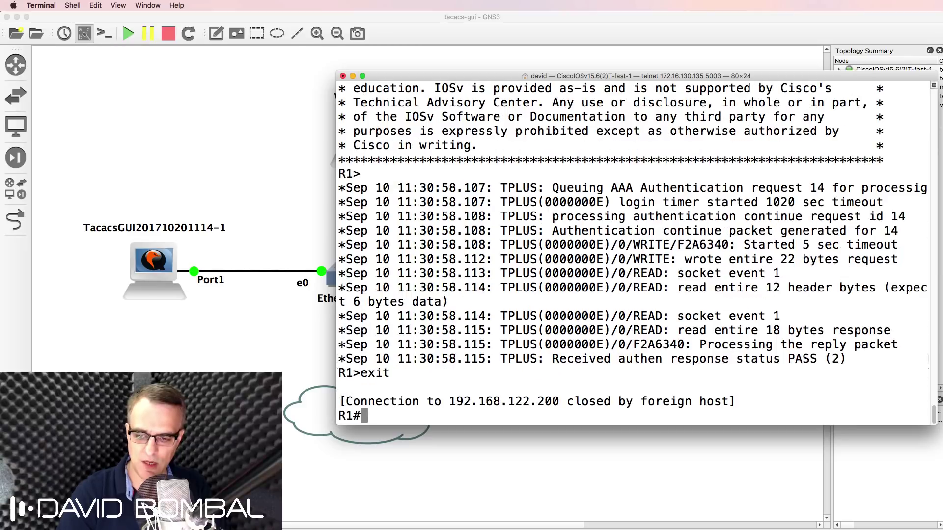
Turn off all debugging, then telnet to 192.168.122.200 as backup, retrying after a rejected password.
text(un all)
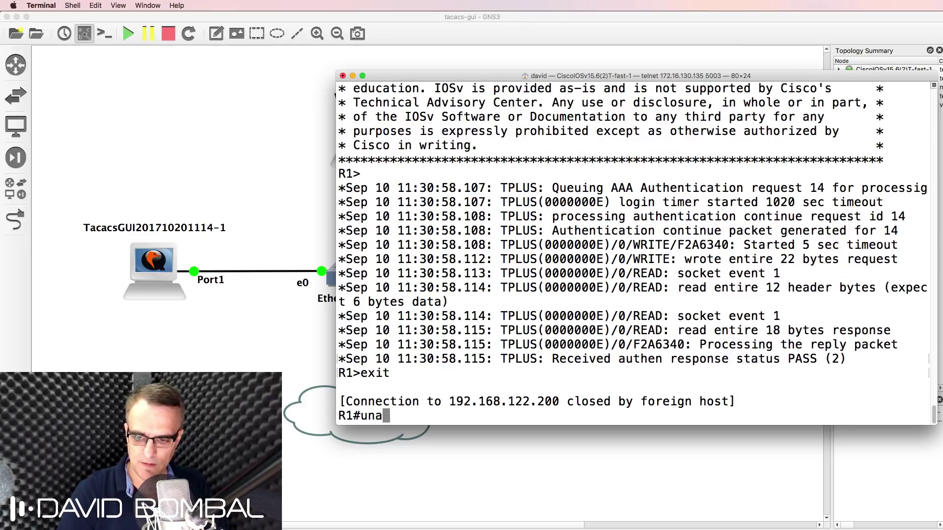
key(Return)
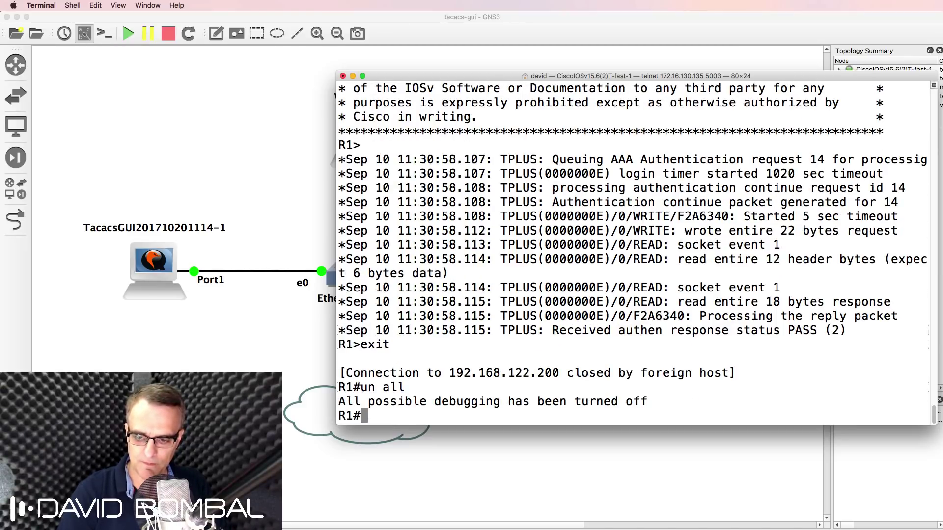
key(Up)
key(Up)
key(Return)
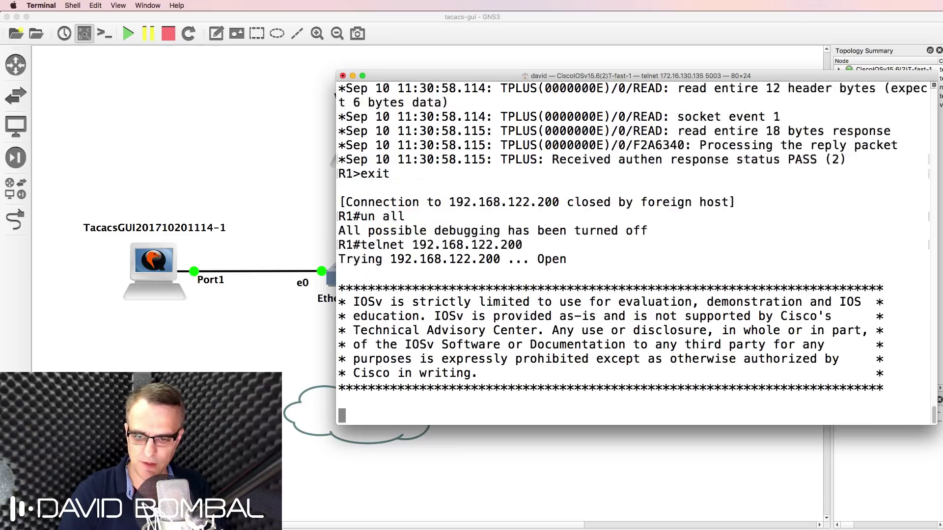
text(backup)
key(Return)
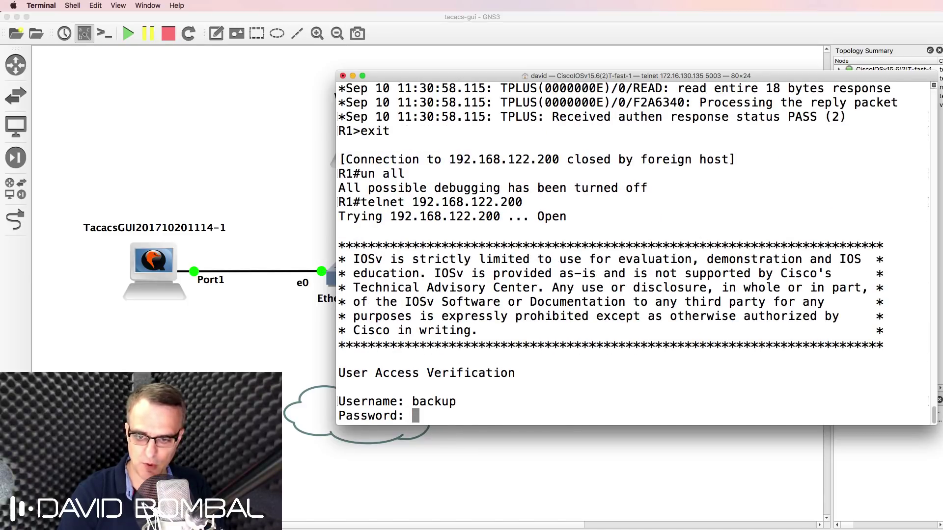
key(Return)
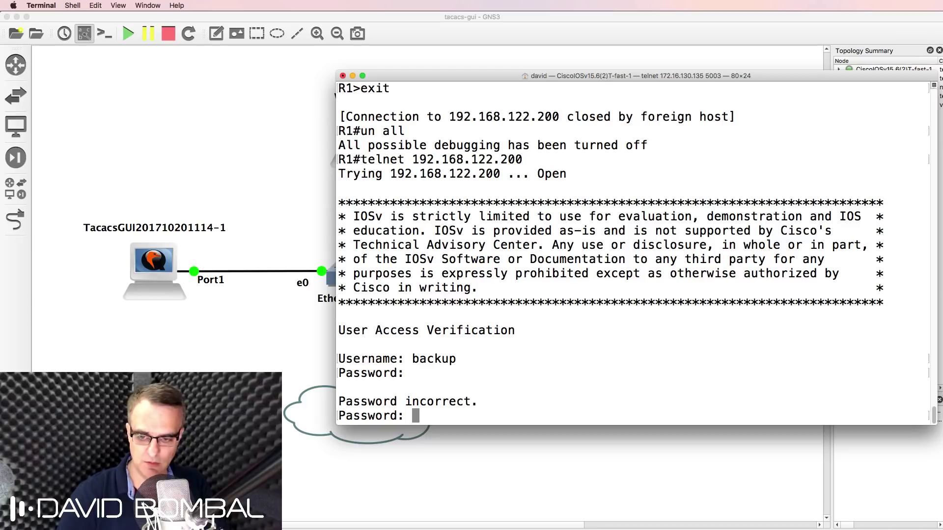
key(Return)
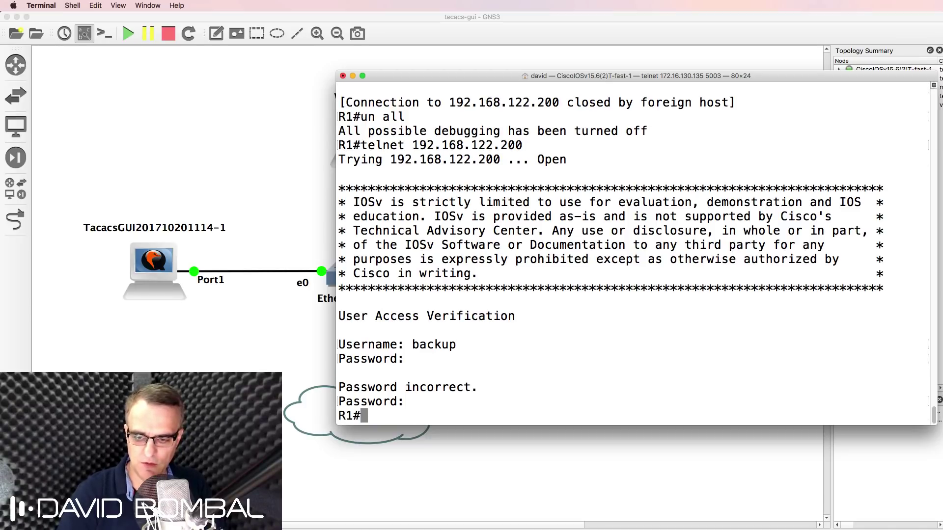
Close the telnet connection with 'disconnect' and confirm it.
key(Up)
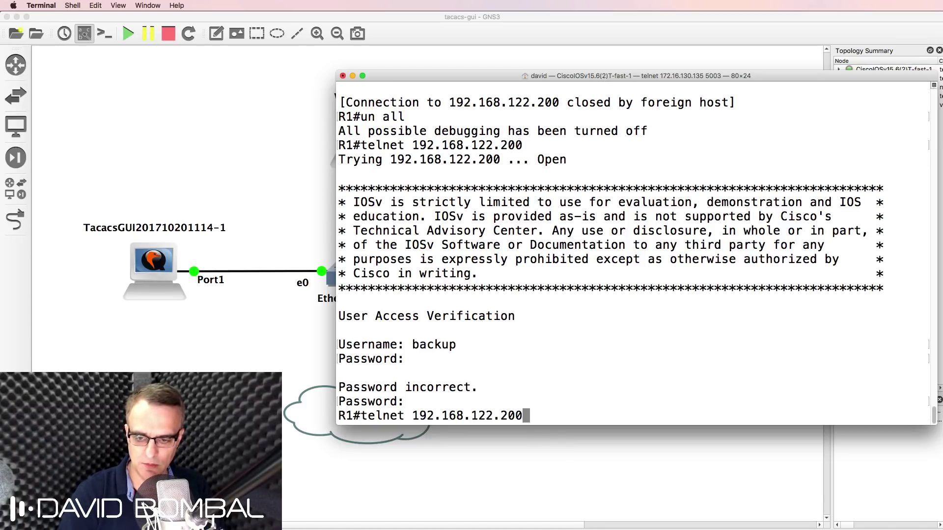
key(BackSpace)
key(BackSpace)
key(BackSpace)
key(BackSpace)
key(BackSpace)
key(BackSpace)
key(BackSpace)
key(BackSpace)
key(BackSpace)
key(BackSpace)
key(BackSpace)
key(BackSpace)
key(BackSpace)
key(BackSpace)
key(BackSpace)
key(BackSpace)
key(BackSpace)
key(BackSpace)
key(BackSpace)
key(BackSpace)
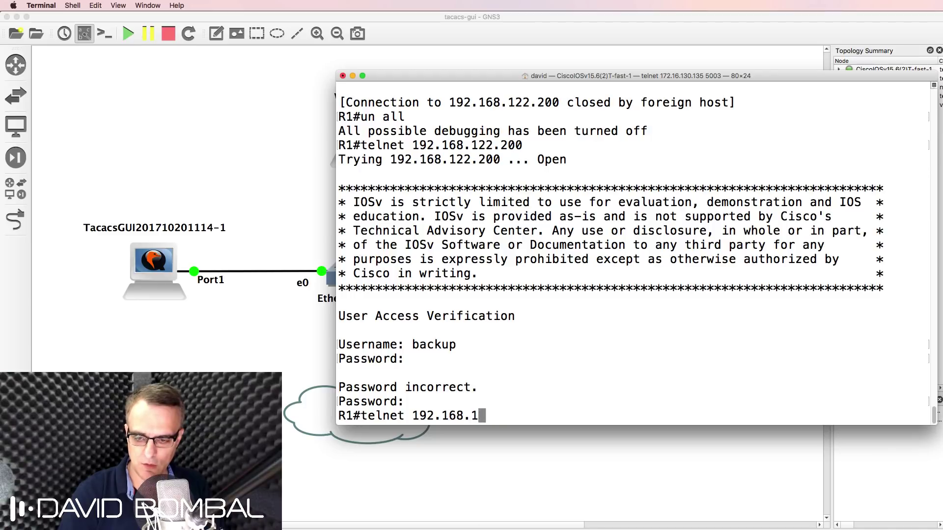
text(disc)
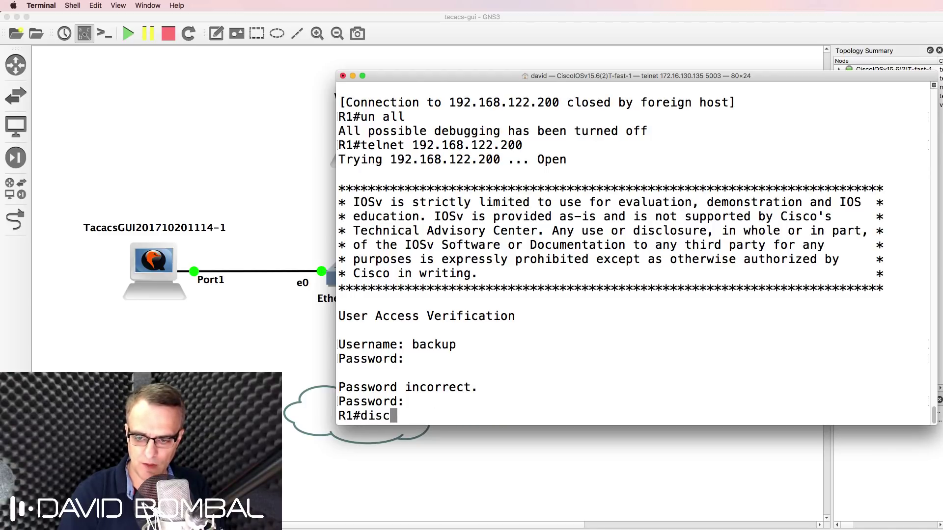
key(Tab)
key(Return)
key(Return)
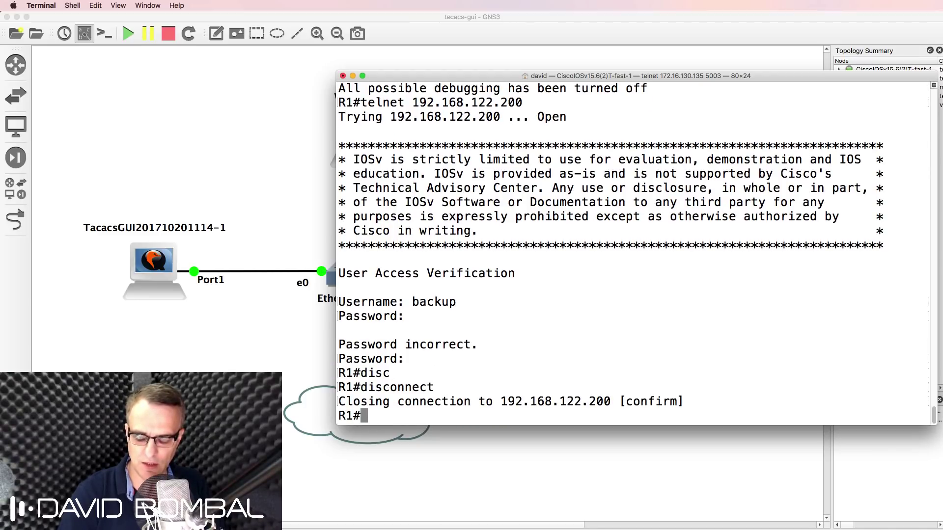
key(Up)
key(Up)
key(Up)
Re-enable TACACS debugging and telnet to 192.168.122.200, submitting username backup.
key(Down)
key(Up)
key(Up)
key(Return)
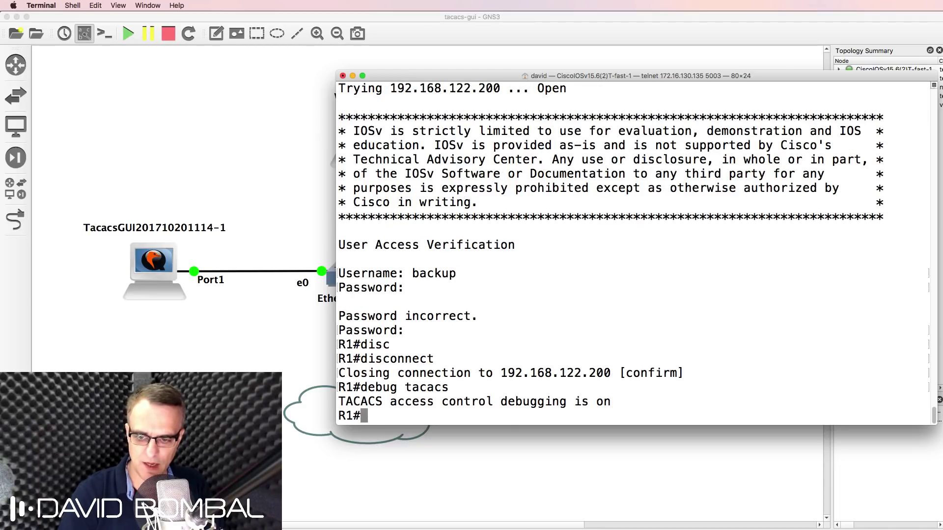
key(Up)
key(Up)
key(Up)
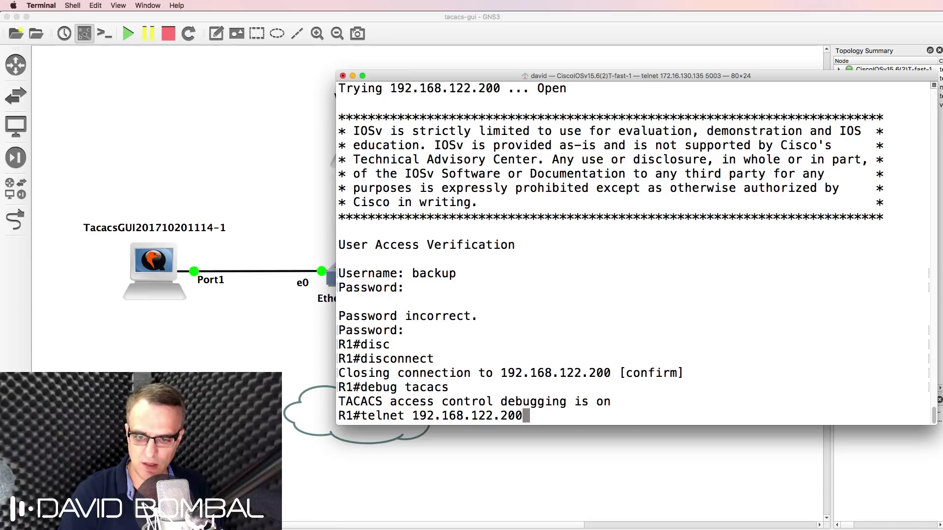
key(Return)
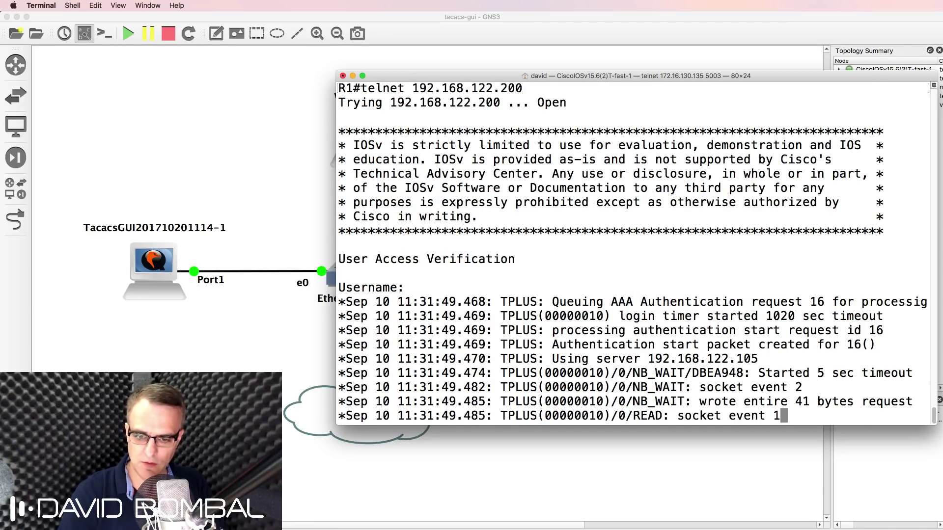
text(bac)
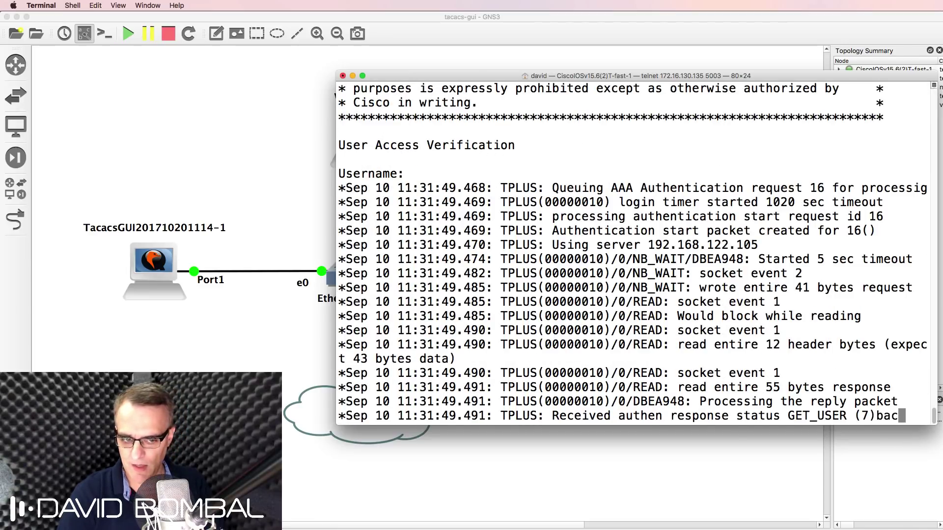
text(kup)
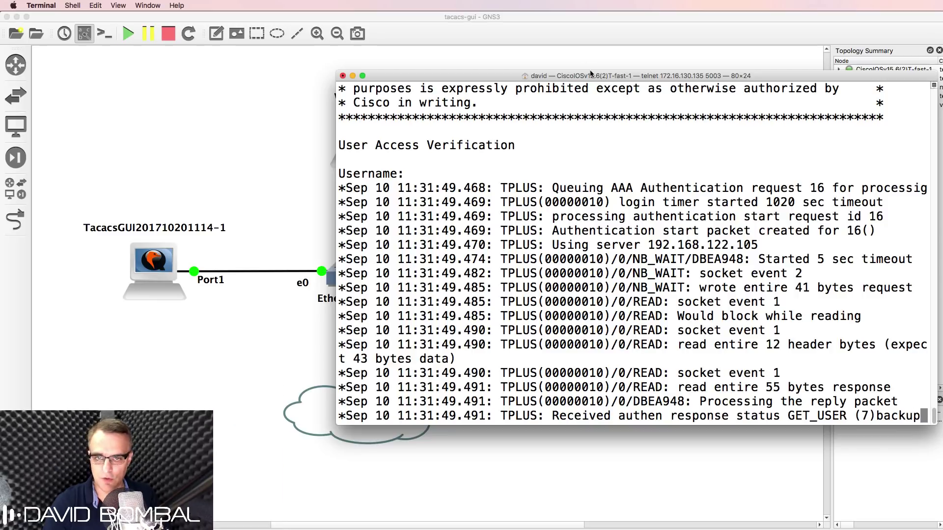
drag(473, 75, 358, 75)
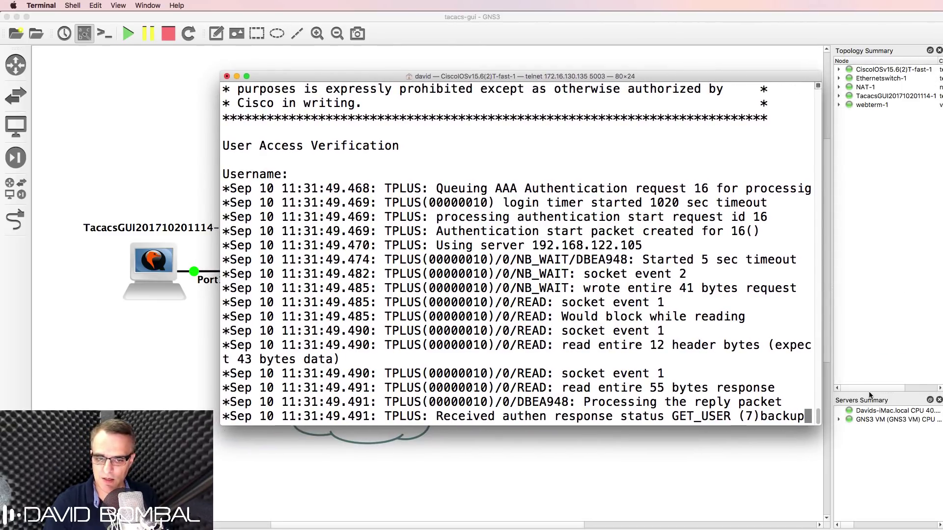
drag(811, 417, 761, 415)
key(Return)
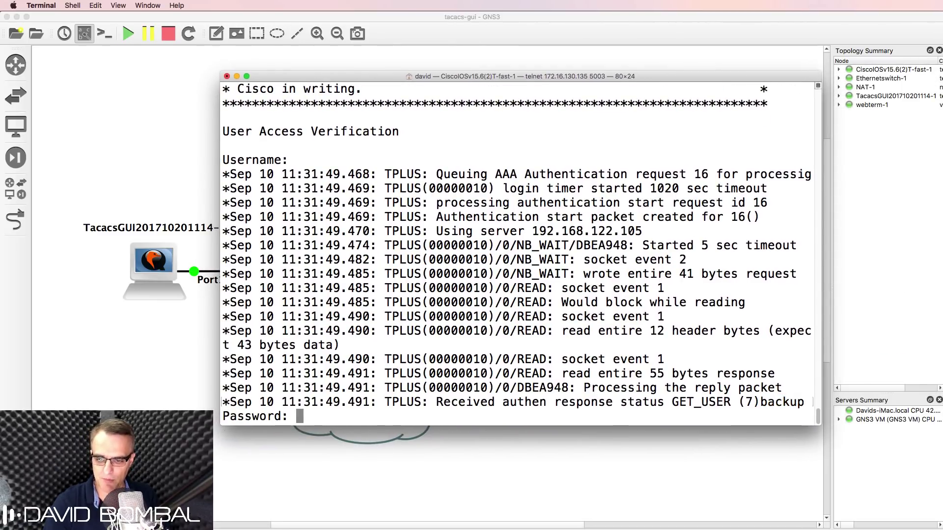
key(Return)
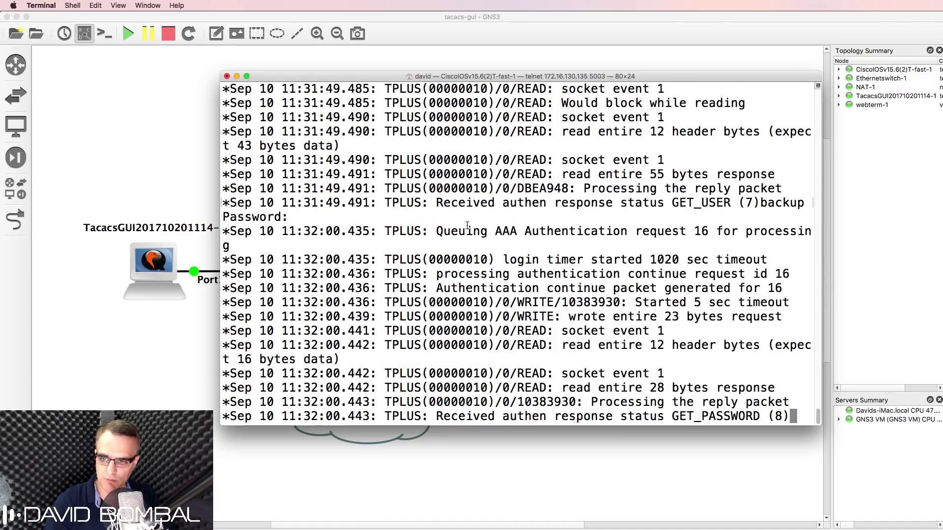
Enter the password twice; both are rejected and TPLUS debug shows authen status FAIL (3).
drag(294, 217, 175, 213)
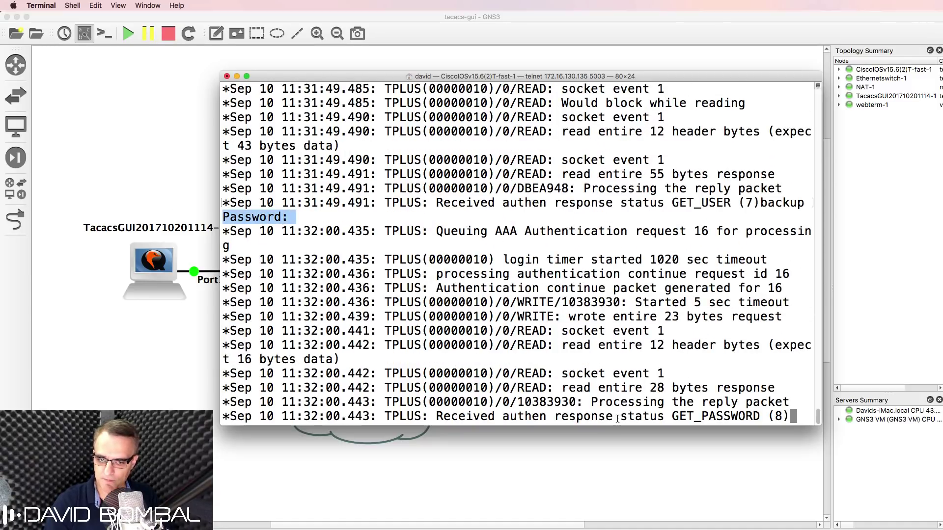
drag(534, 416, 775, 412)
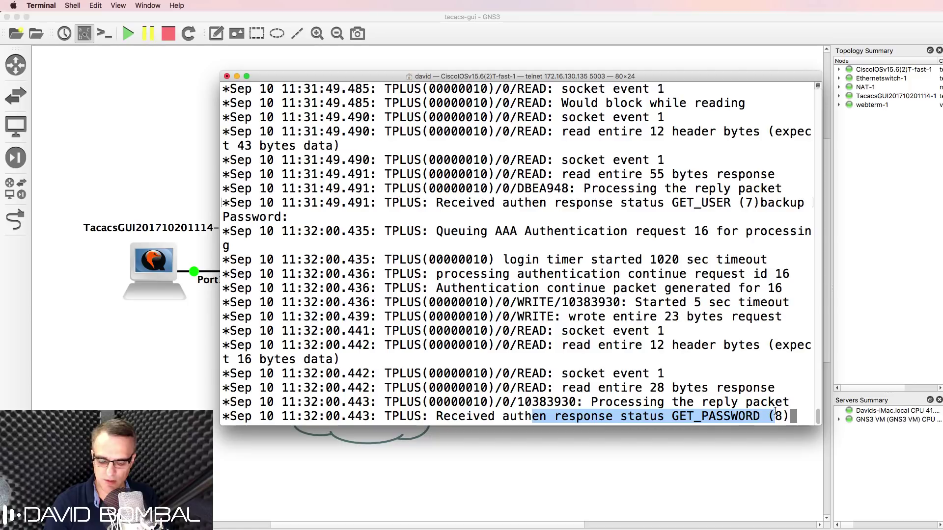
text(cisco)
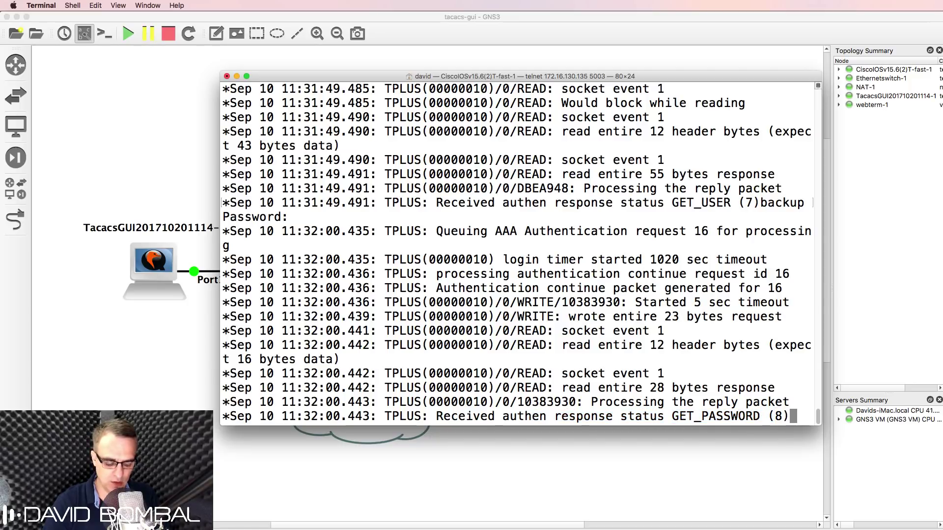
key(Return)
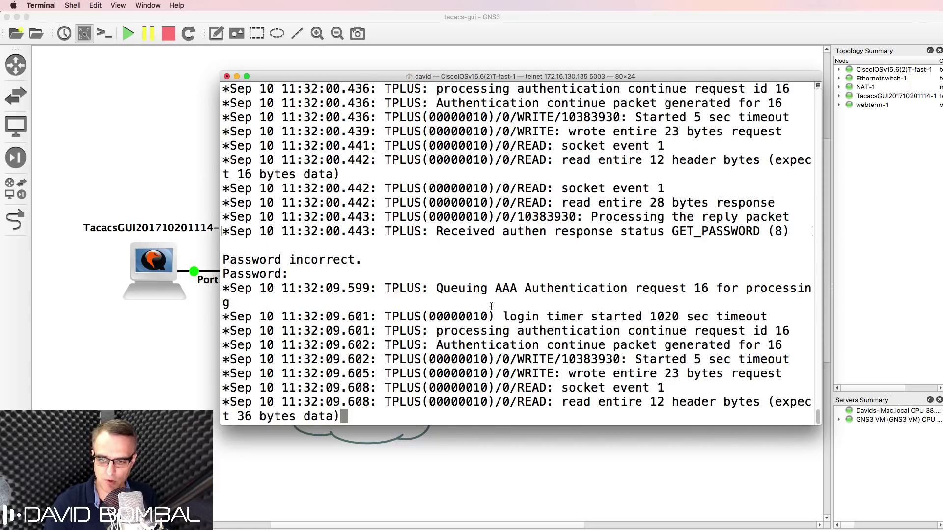
drag(242, 190, 382, 203)
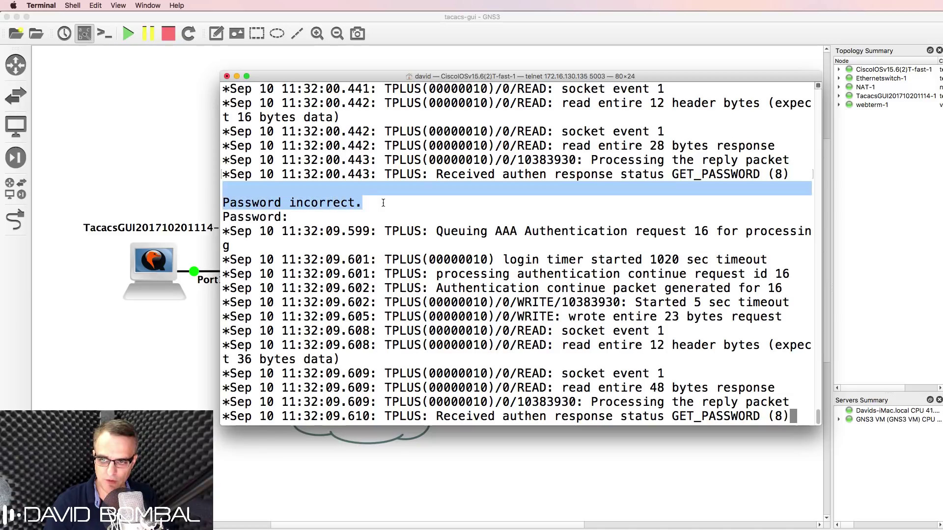
drag(371, 402, 833, 414)
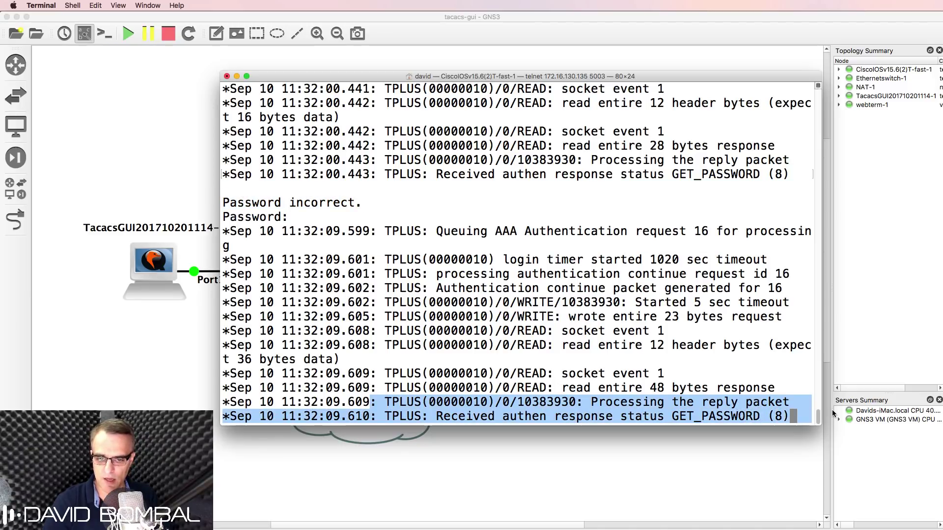
text(cisco)
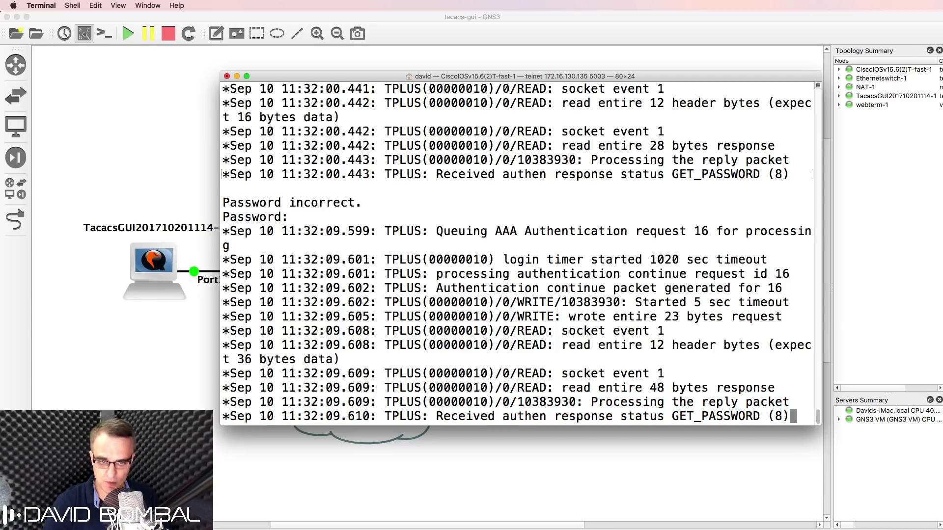
key(Return)
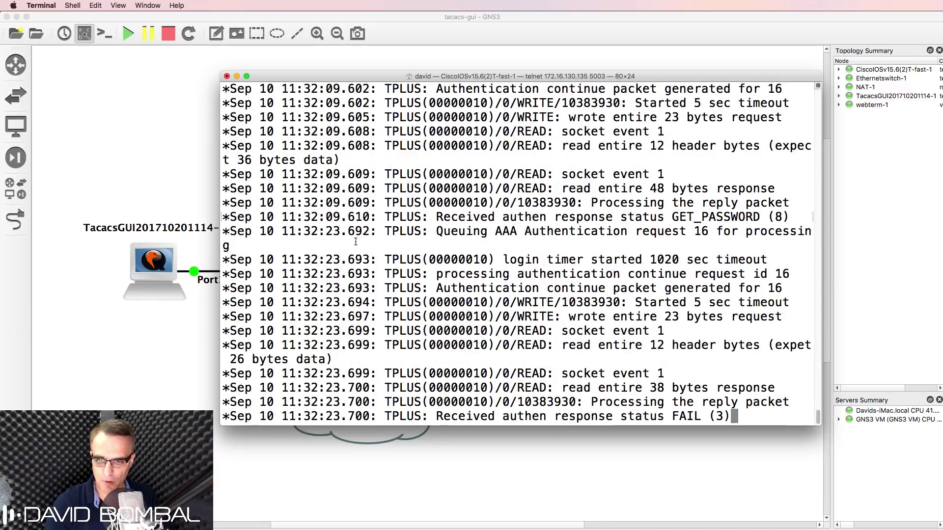
drag(378, 252, 379, 171)
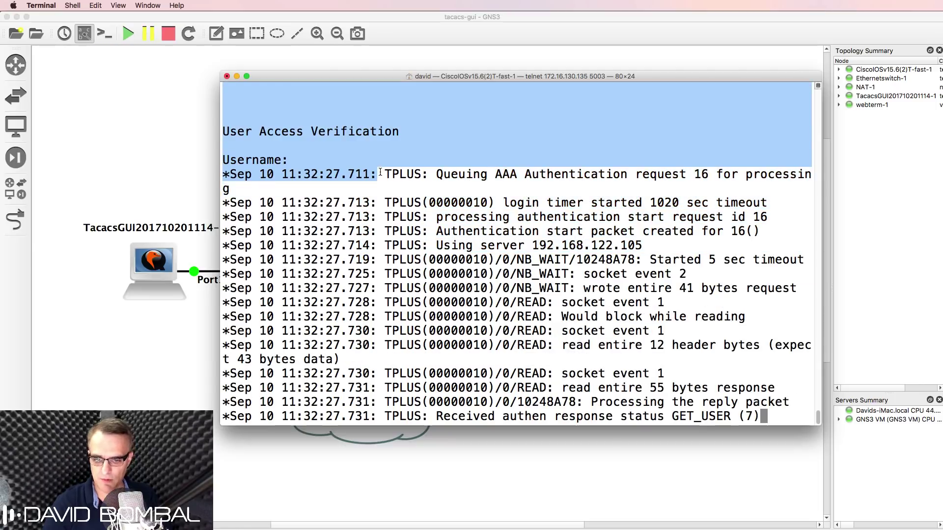
Log in at the new telnet prompt as the test user, with authentication passing (PASS).
drag(437, 175, 763, 419)
click(402, 419)
drag(422, 417, 782, 416)
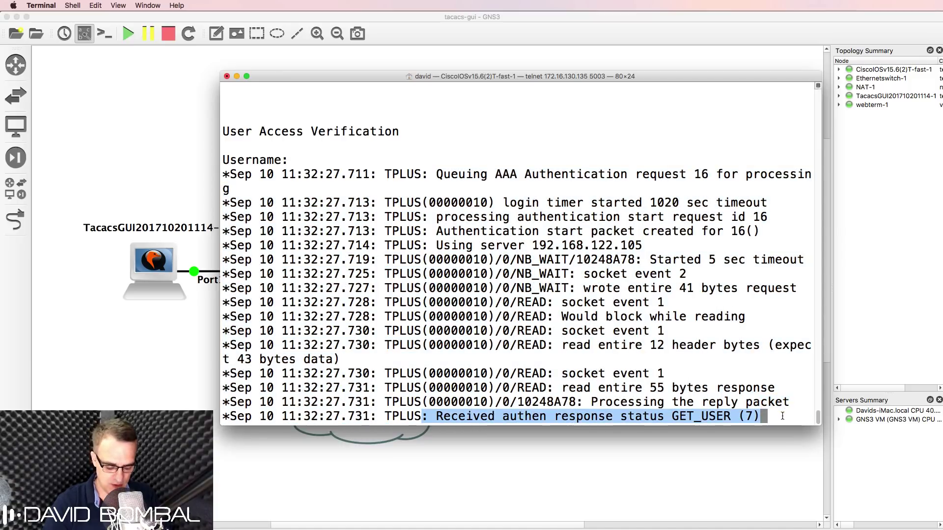
text(user1)
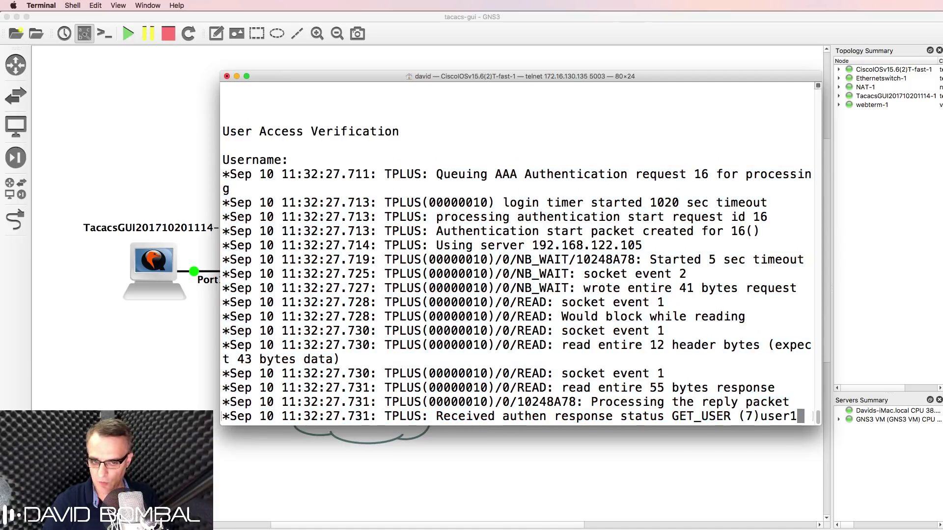
key(Return)
key(Return)
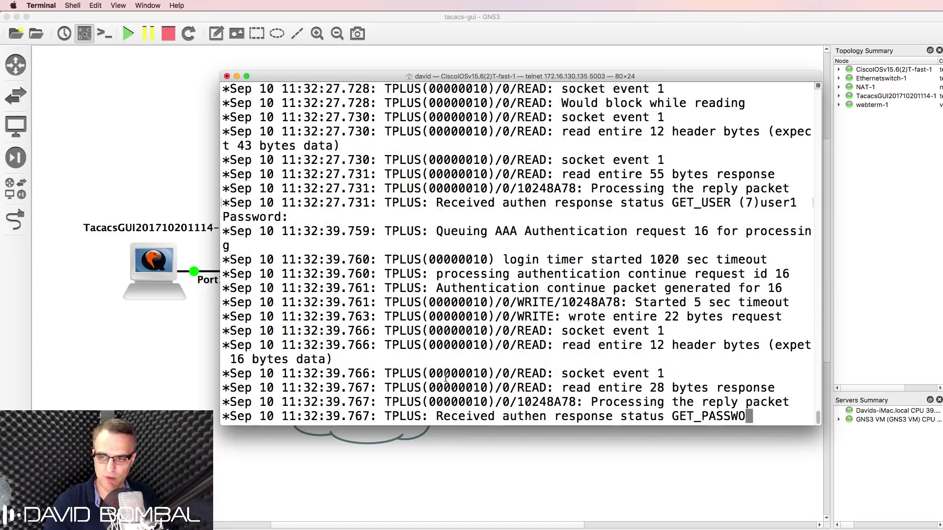
drag(297, 216, 219, 216)
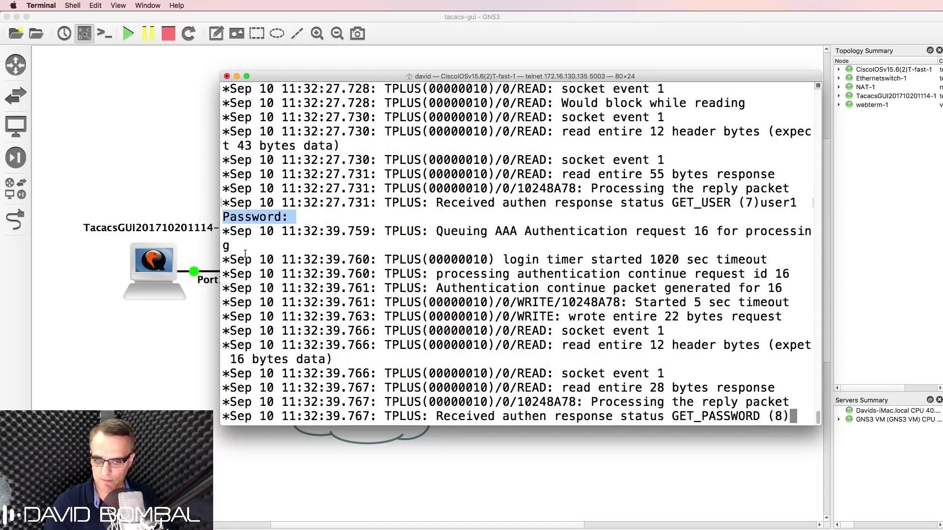
key(Return)
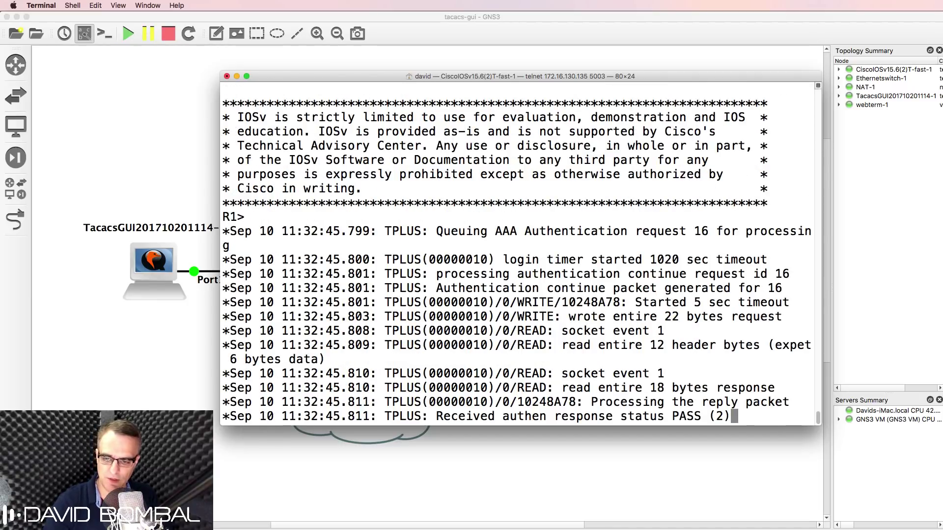
Request enable mode on R1, which returns an authentication error, and switch to TacacsGUI.
key(Return)
key(Return)
key(Return)
key(Return)
key(Return)
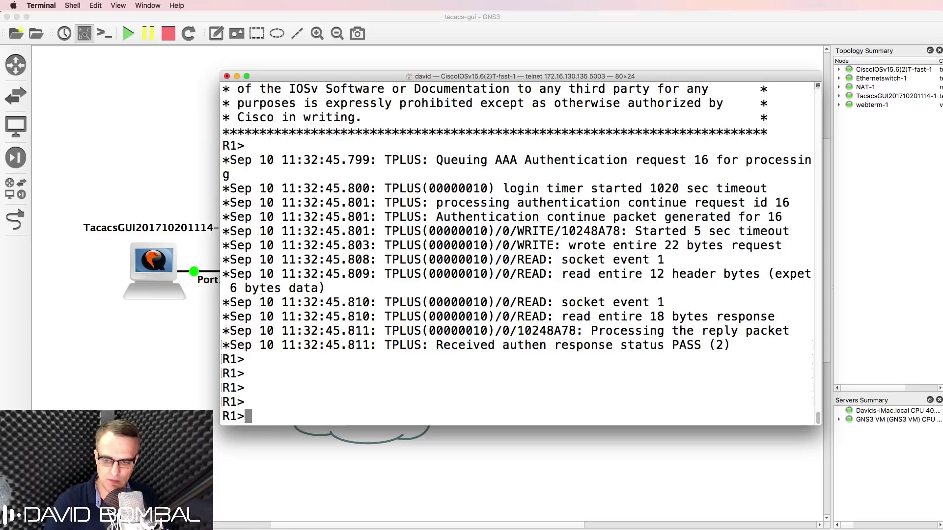
text(en)
key(Return)
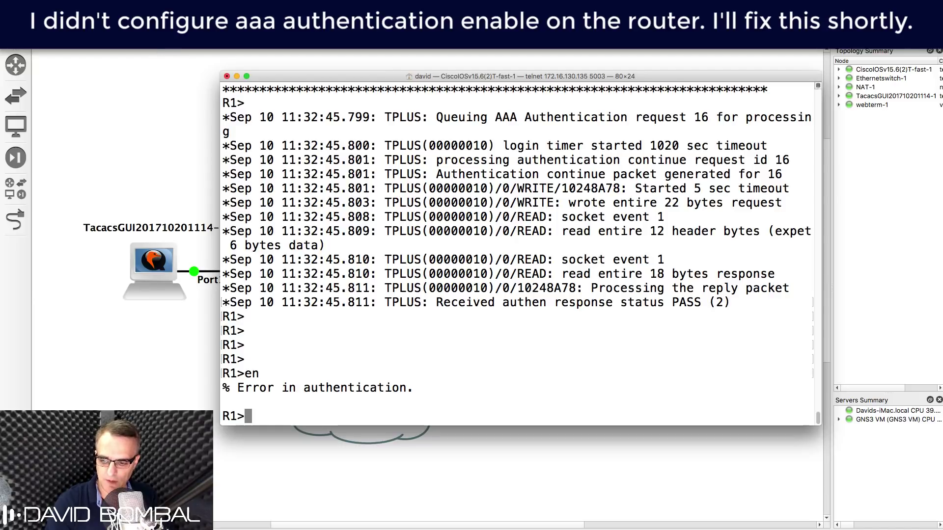
key(super+Tab)
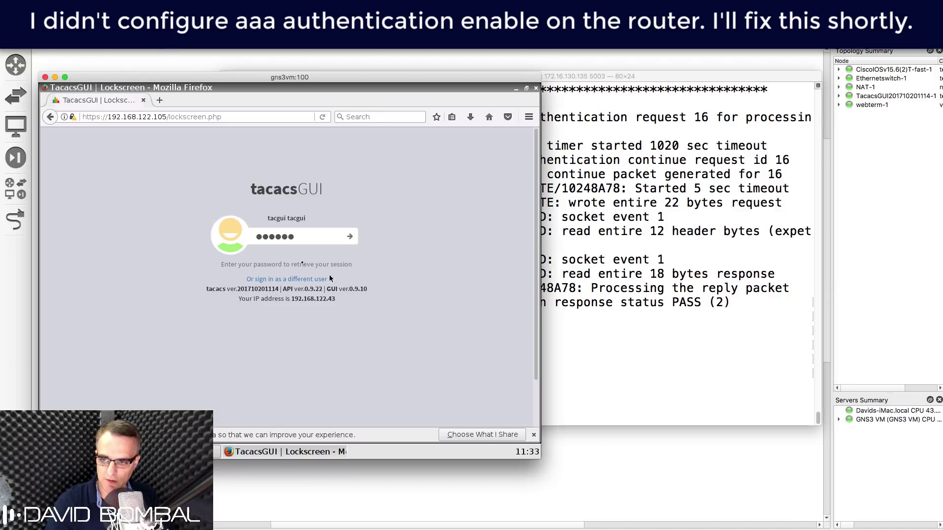
Unlock TacacsGUI and go to Tacacs Users > User Groups.
click(349, 236)
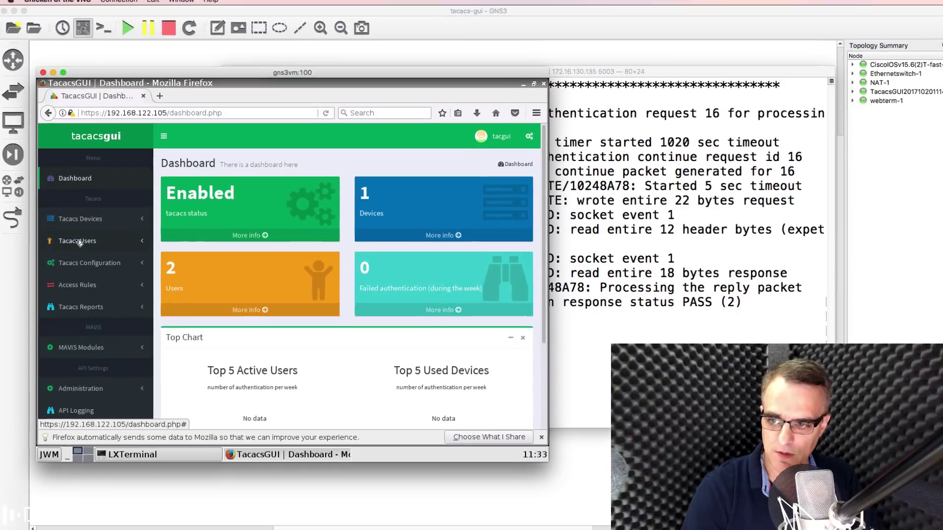
click(78, 242)
click(78, 263)
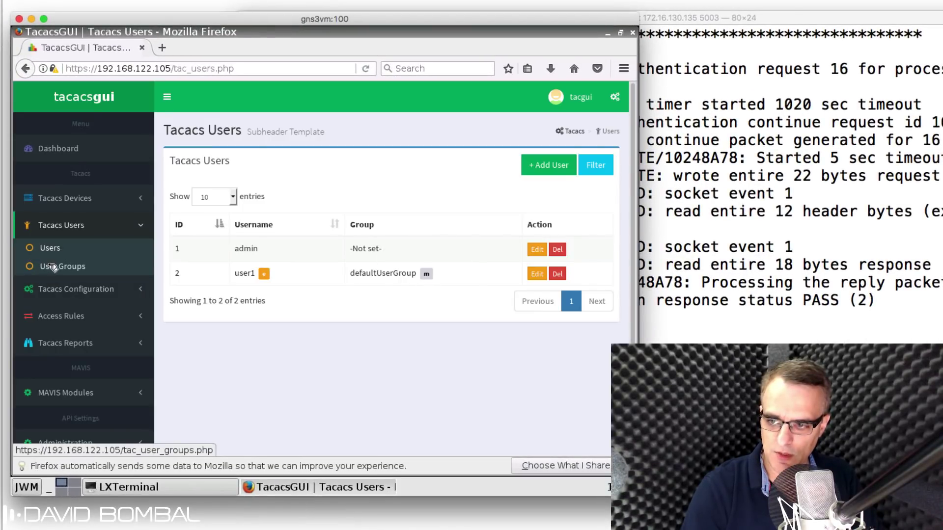
click(53, 267)
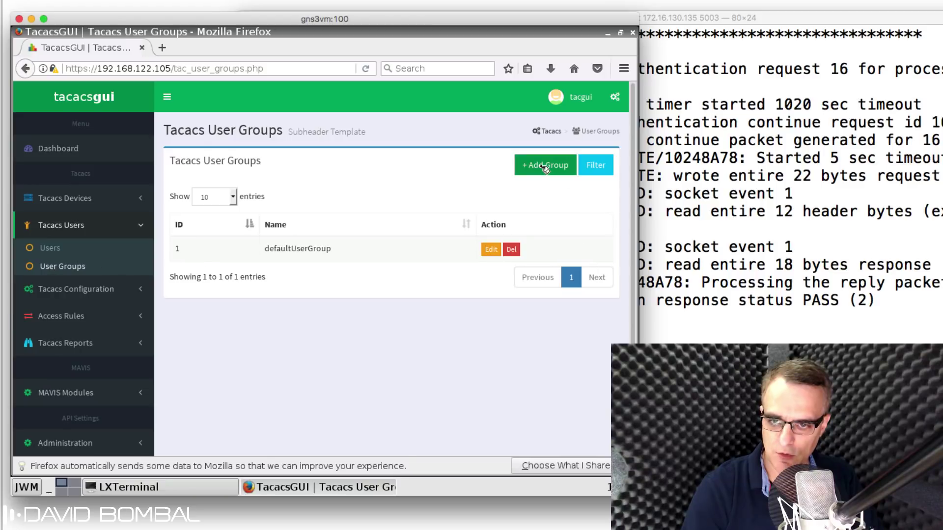
Add user group GNS3Users with a Clear Text enable password, then return to the Users list.
click(545, 167)
click(199, 206)
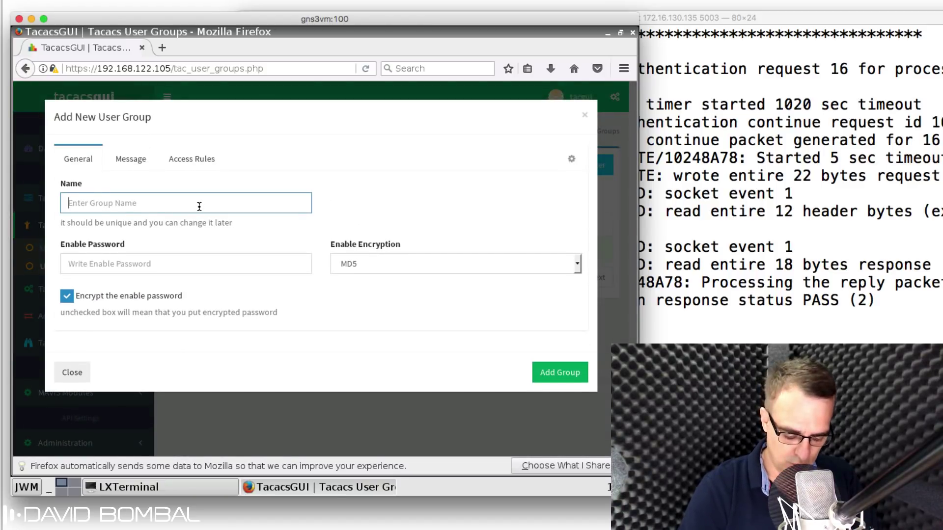
text(GNS3Uesers)
click(188, 268)
text(cisco)
click(531, 260)
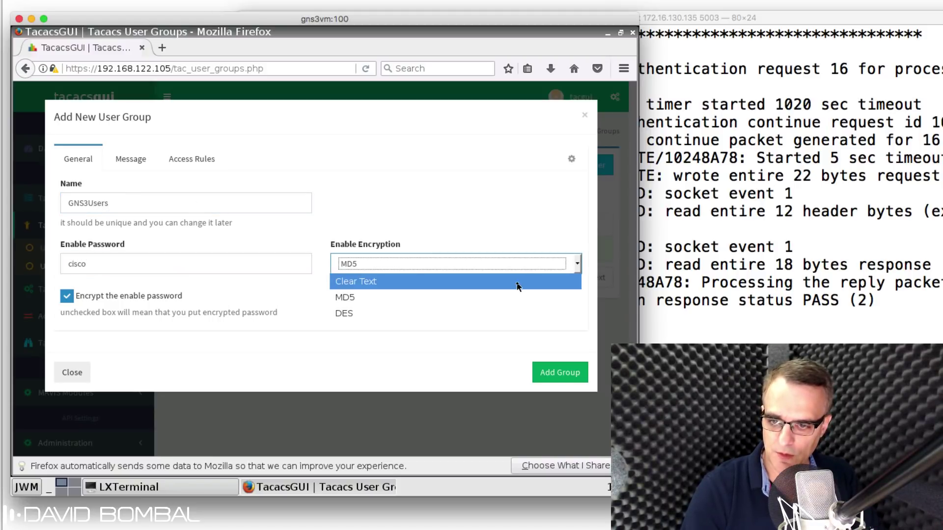
click(533, 280)
click(559, 333)
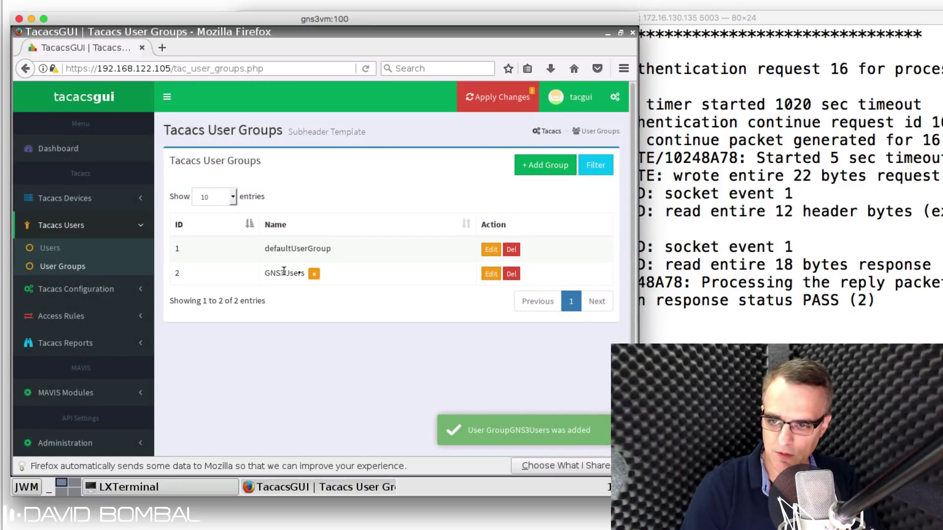
click(82, 249)
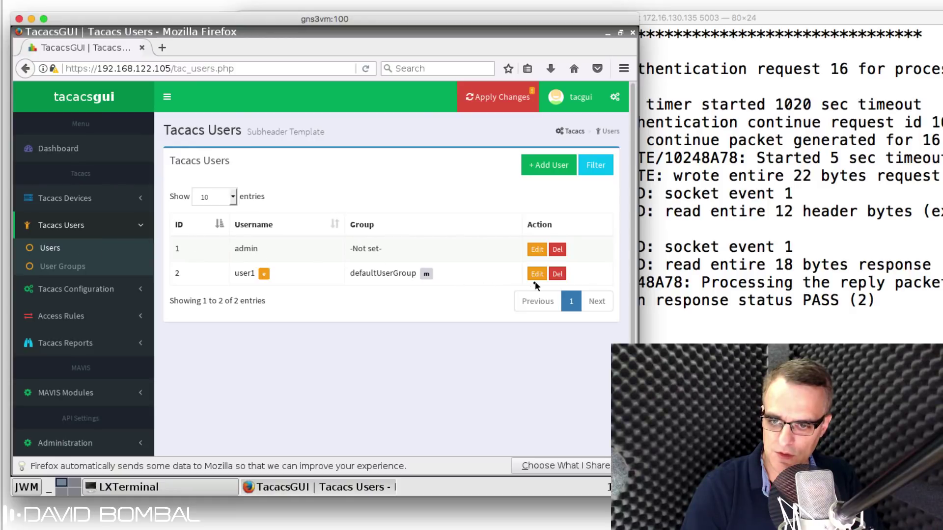
Move the test user into GNS3Users with login message 'Hello, welcome to the TACACS GUI' and save.
click(536, 277)
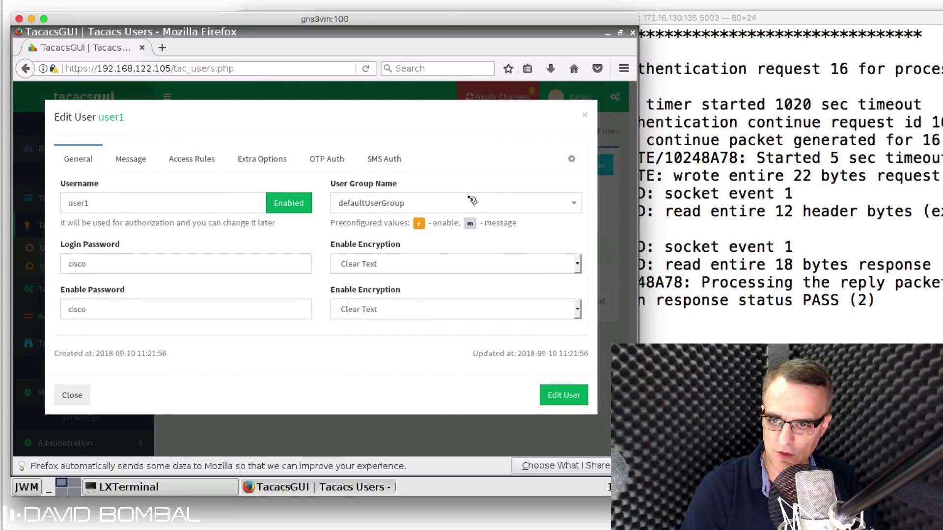
click(468, 202)
click(397, 262)
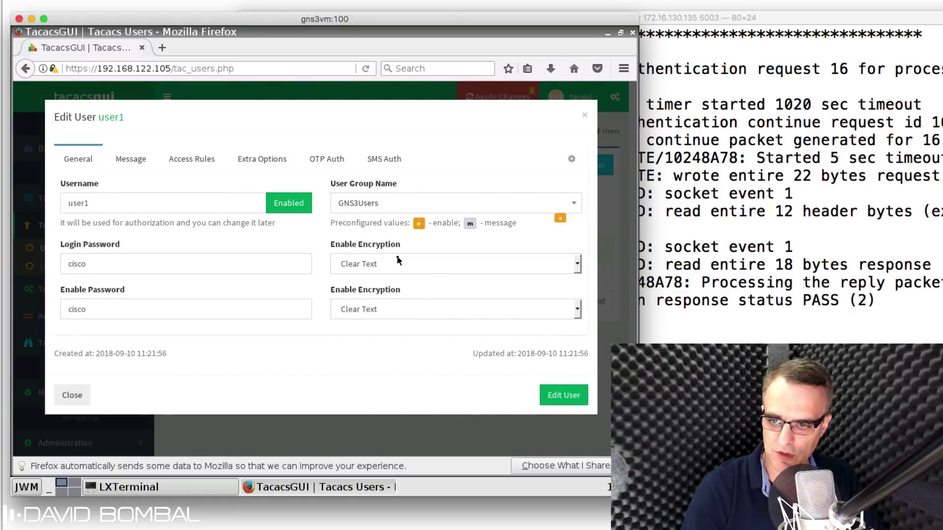
click(131, 158)
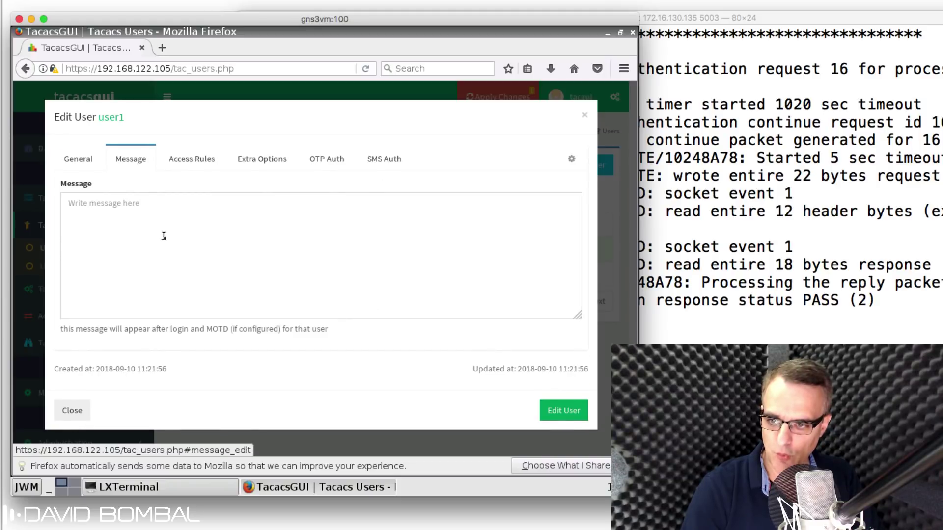
click(165, 238)
text(Hel)
text(lo )
text( wel)
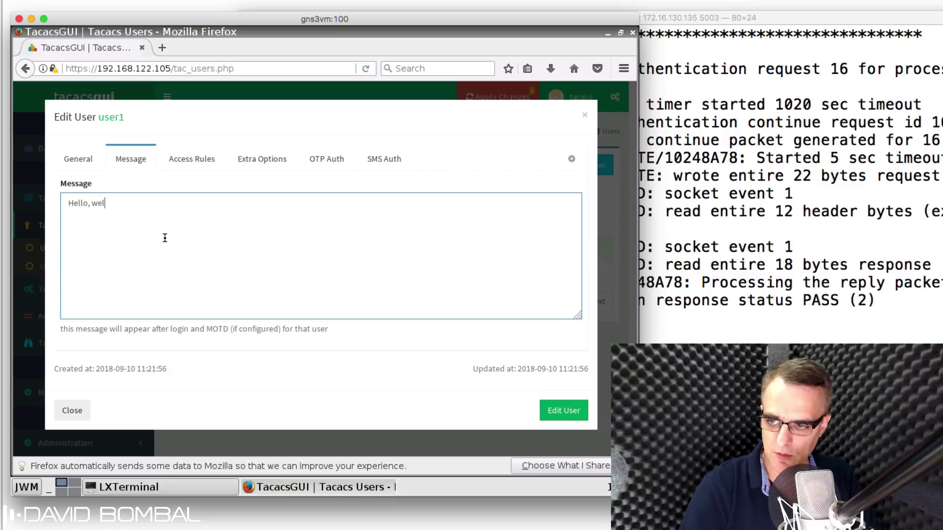
text(come to the TACACS GUI)
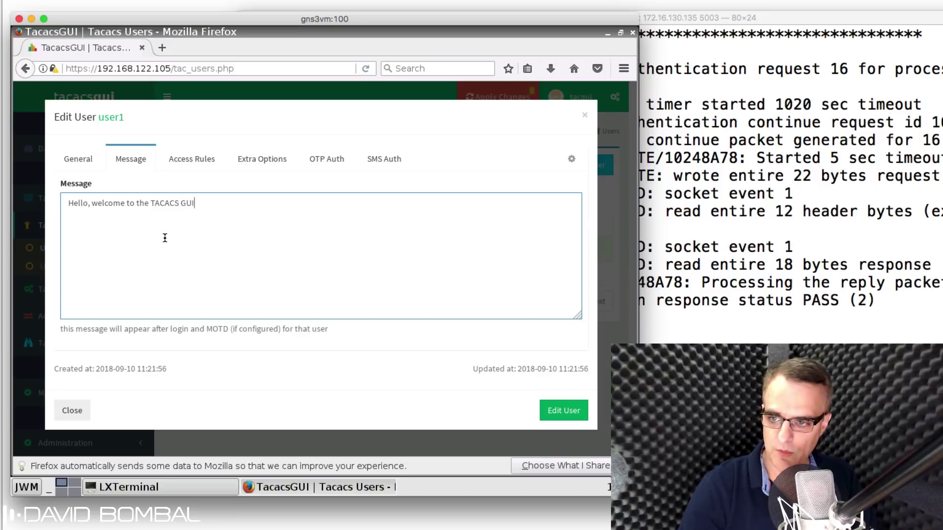
click(564, 410)
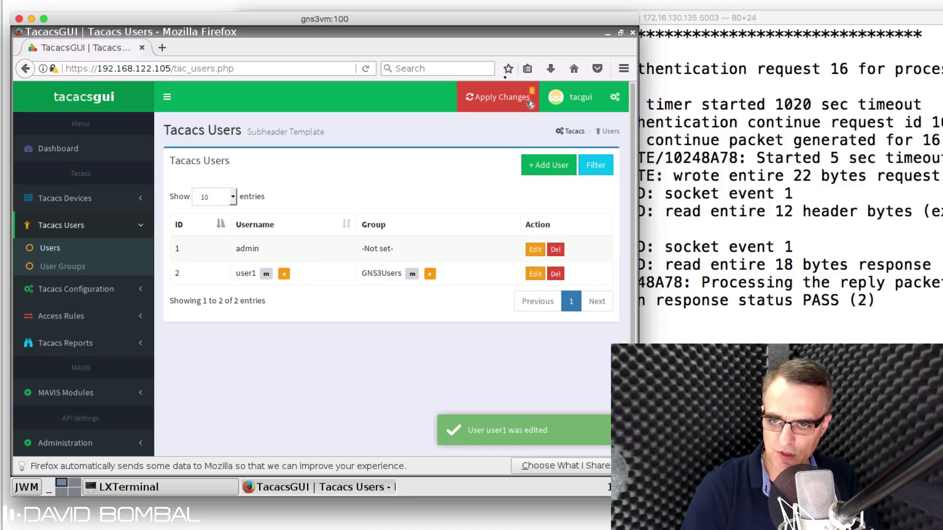
Apply the pending TacacsGUI configuration changes without making a backup.
click(497, 95)
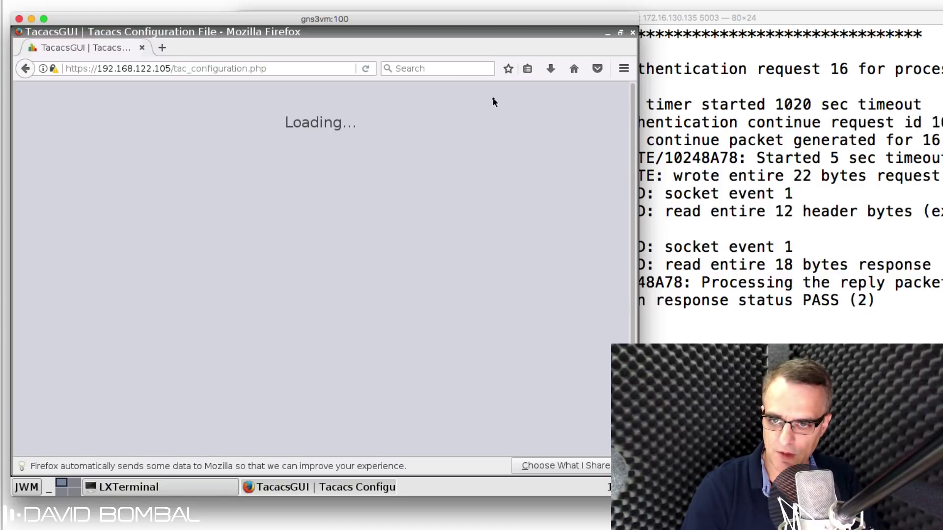
click(175, 294)
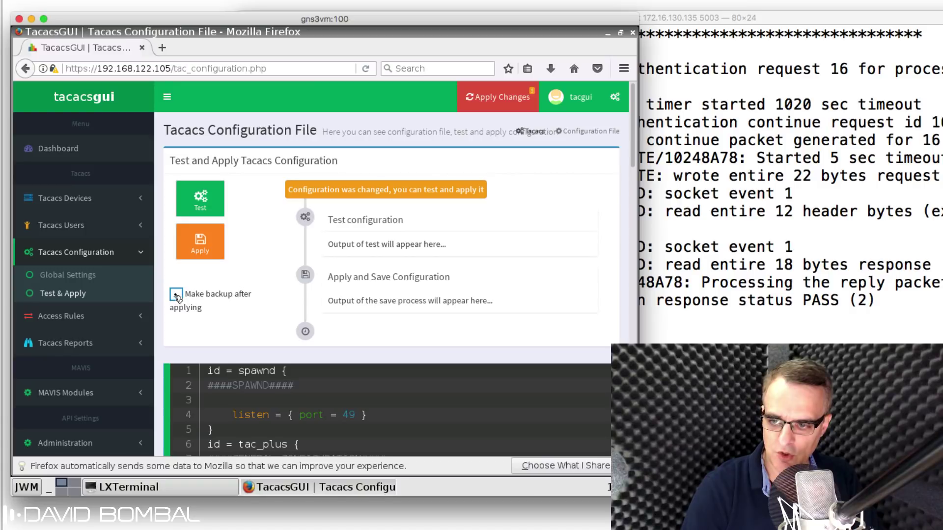
click(201, 247)
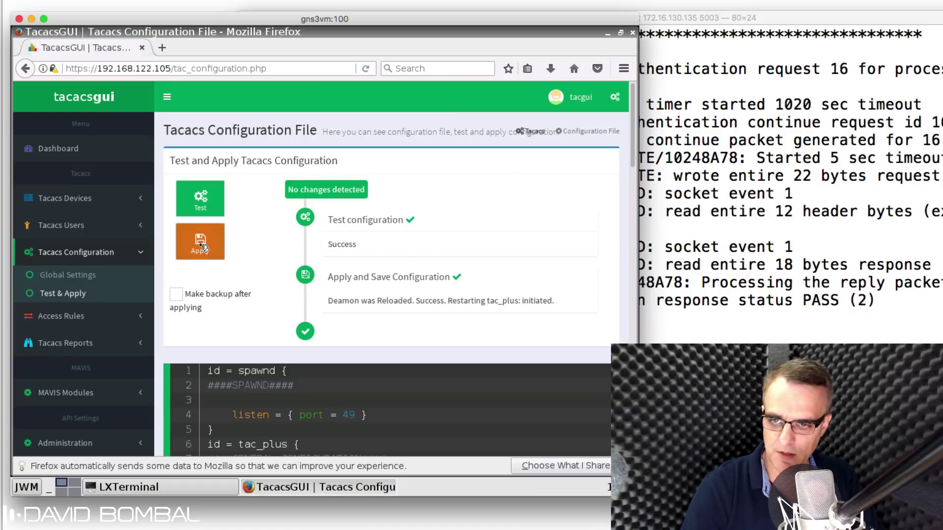
Back in Terminal, exit the telnet session to 192.168.122.200.
key(super+Tab)
text(exit)
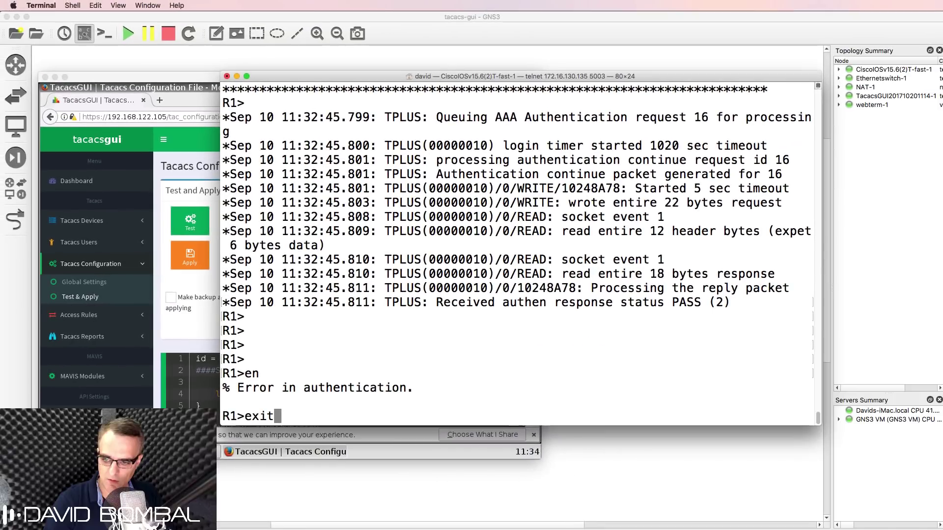
key(Return)
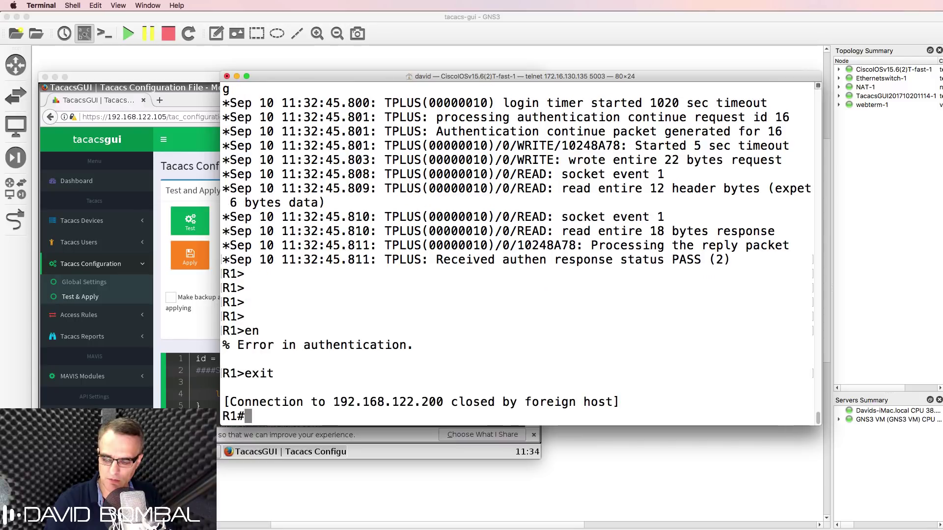
List R1's line status, then telnet to 192.168.122.200 and log in as the test user.
text(sh line)
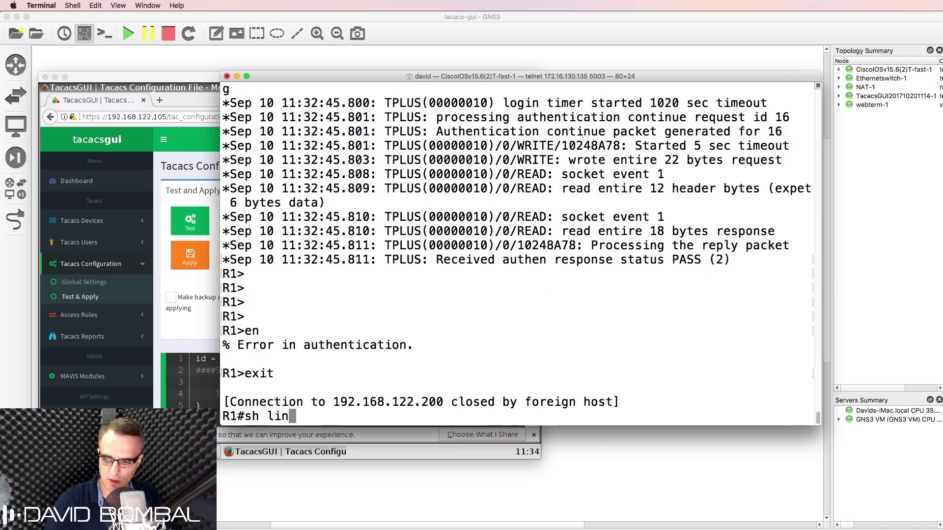
key(Return)
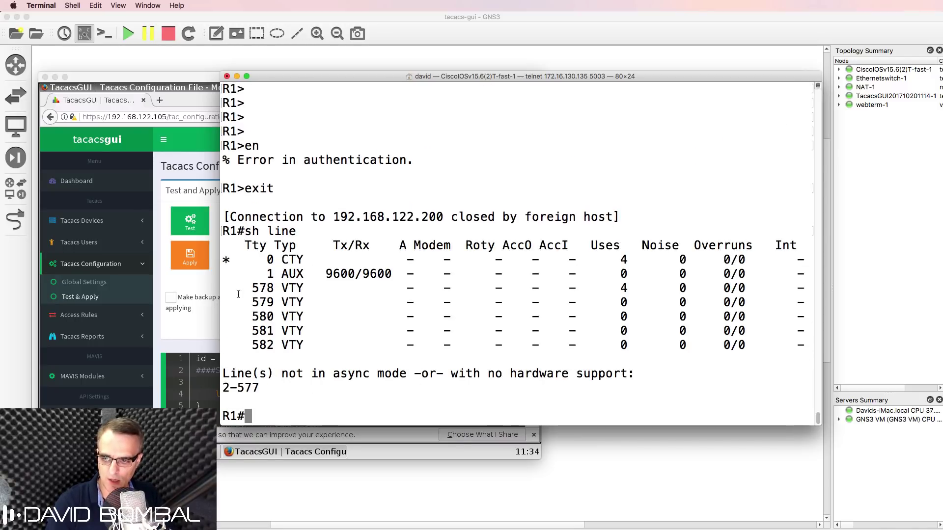
drag(238, 290, 788, 357)
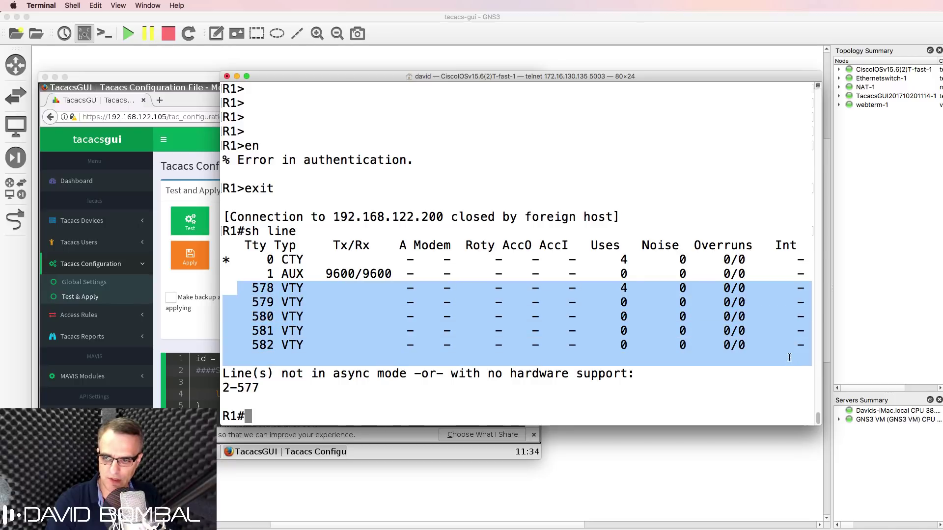
key(Up)
key(Up)
key(Return)
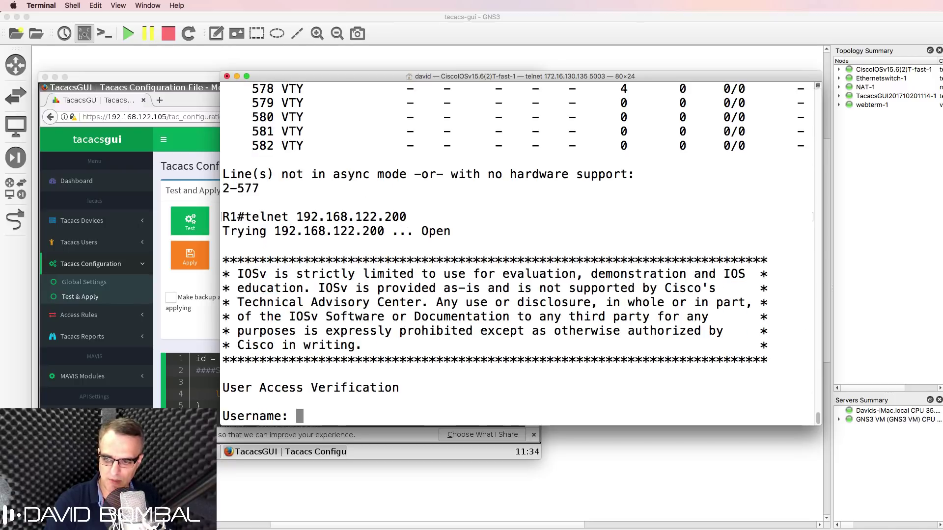
text(user1)
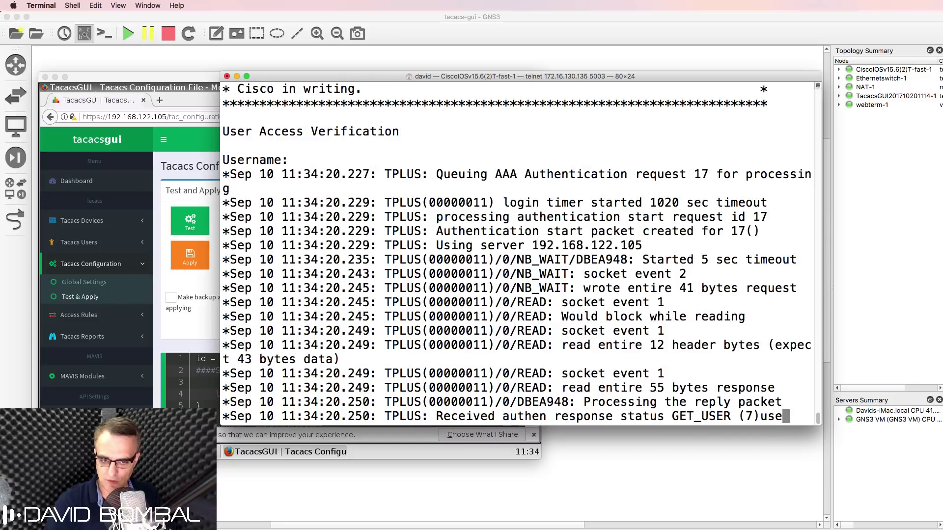
key(Return)
text(cisco)
key(Return)
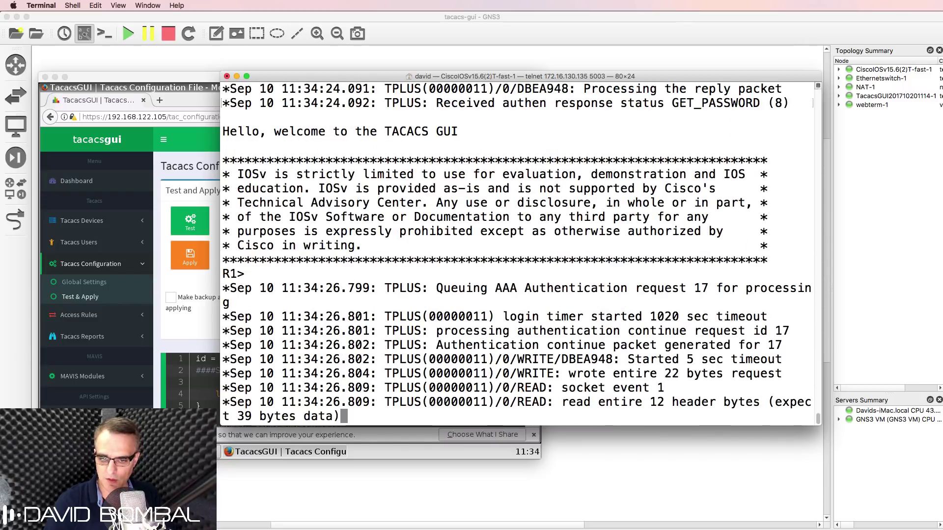
key(Return)
key(Return)
key(Return)
Try 'enable', which still fails authentication, then exit the telnet session.
key(Return)
key(Return)
key(Return)
text(enable)
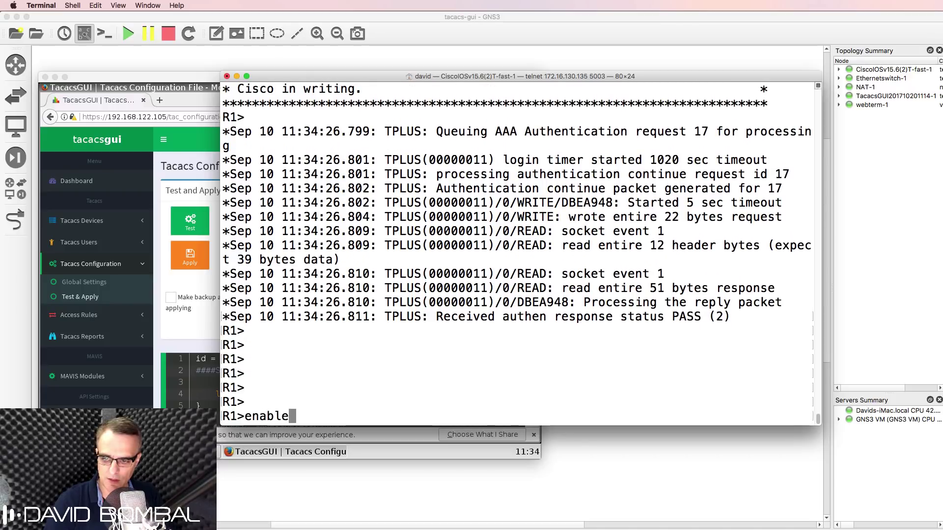
key(Return)
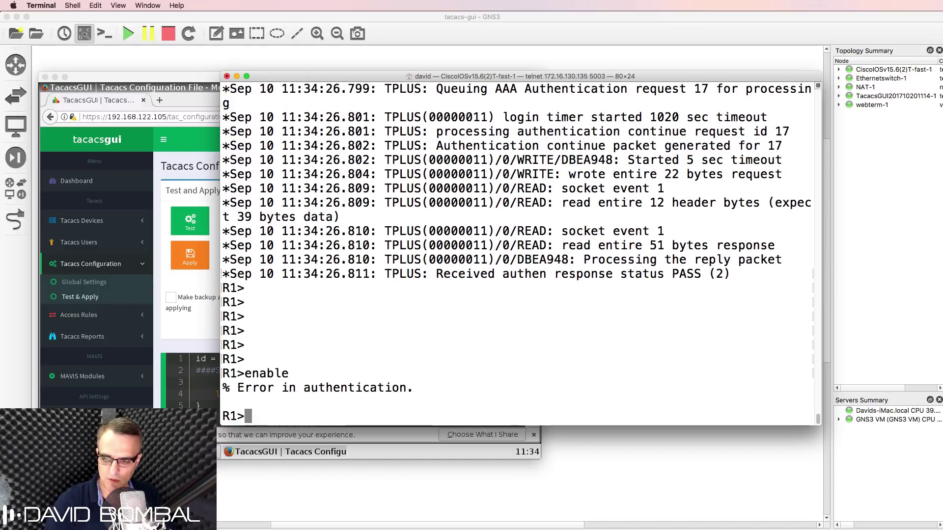
text(exit)
key(Return)
key(Return)
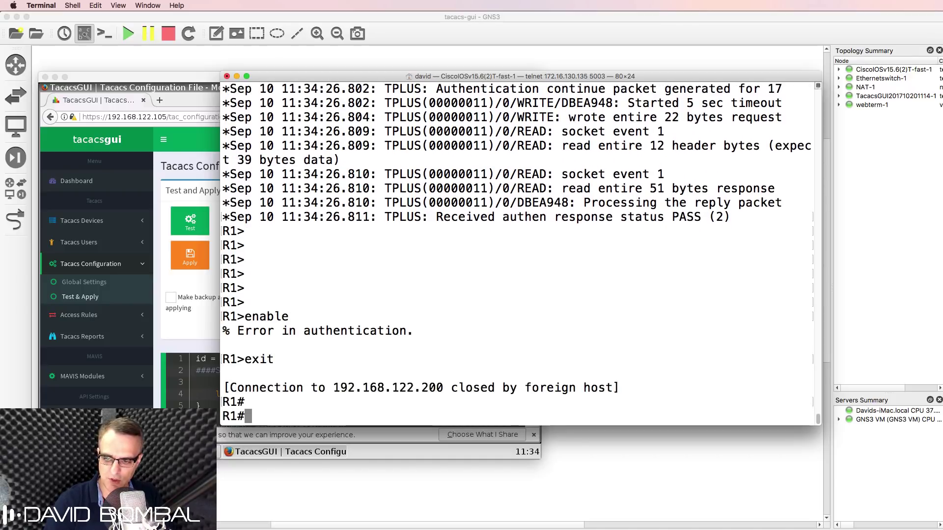
key(Return)
text(sh run | )
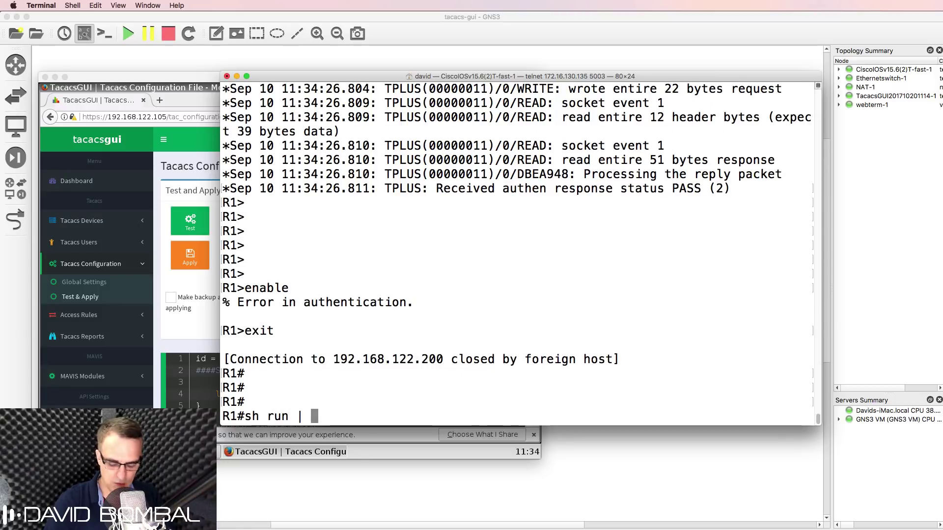
text(i aaa)
Show the aaa lines of the running config and enter global configuration mode.
key(Return)
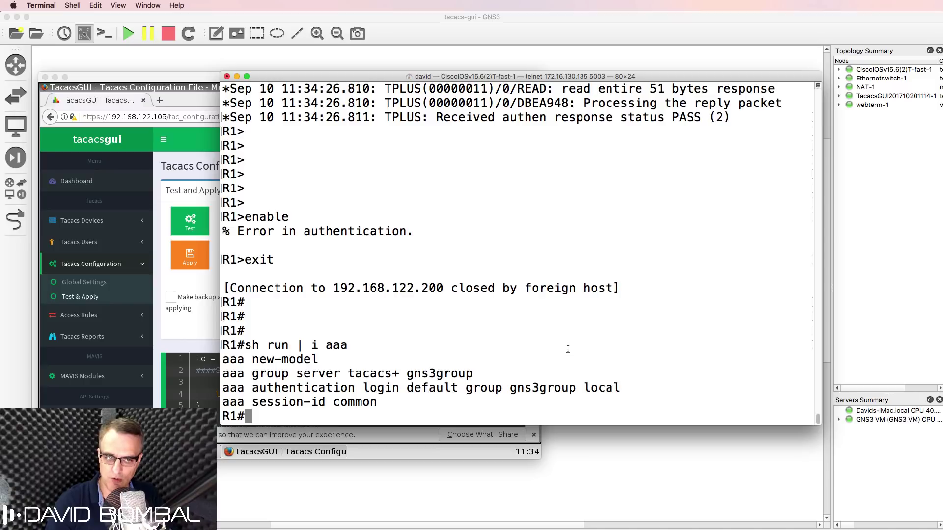
drag(626, 389, 181, 390)
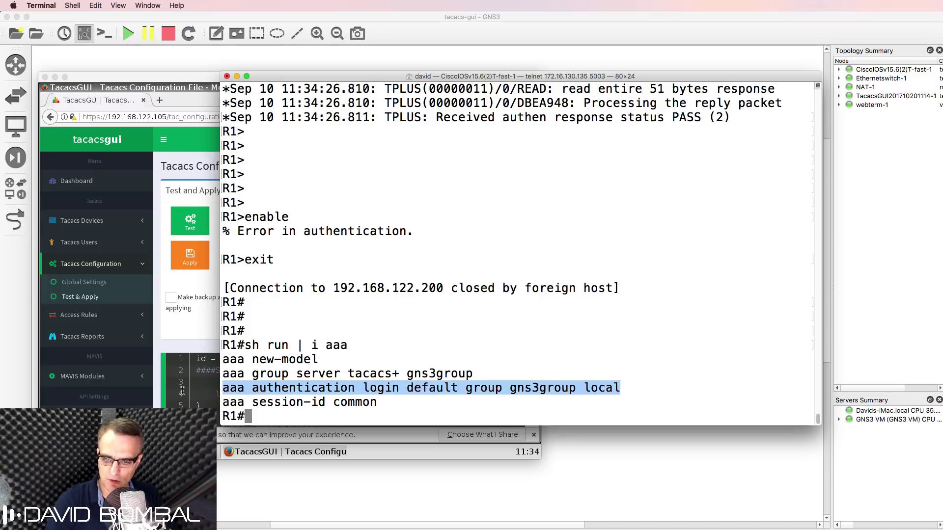
text(conf t)
key(Return)
Try 'aaa authentication enable default group gns3group local', which the router rejects.
text(a)
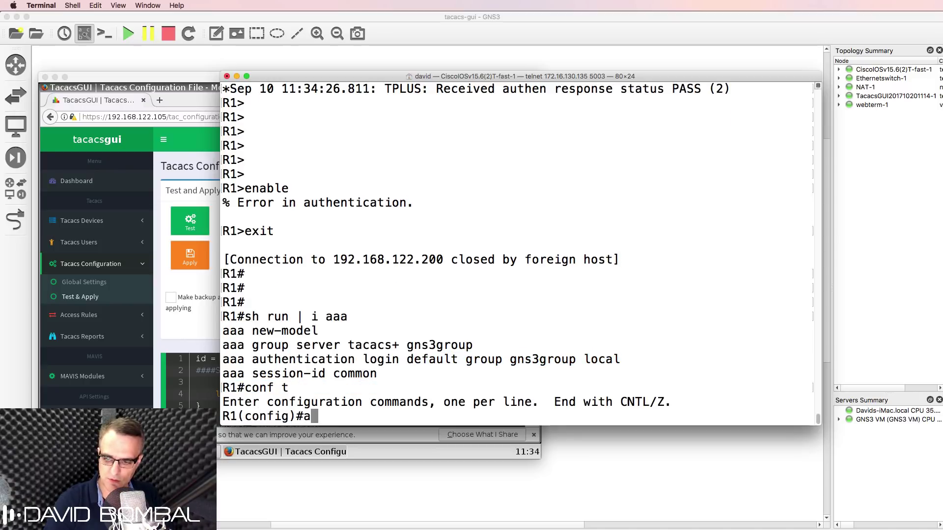
text(aa aute)
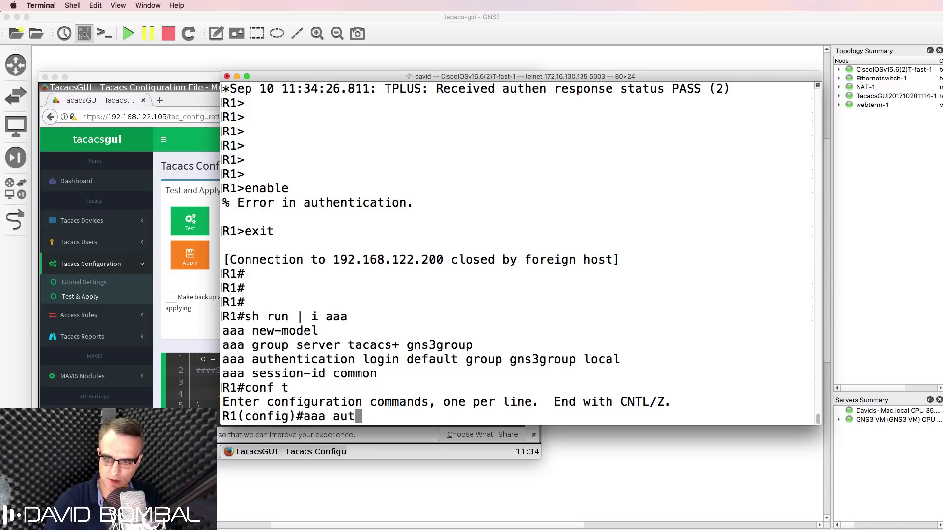
key(Tab)
key(BackSpace)
text(he)
key(Tab)
text(en)
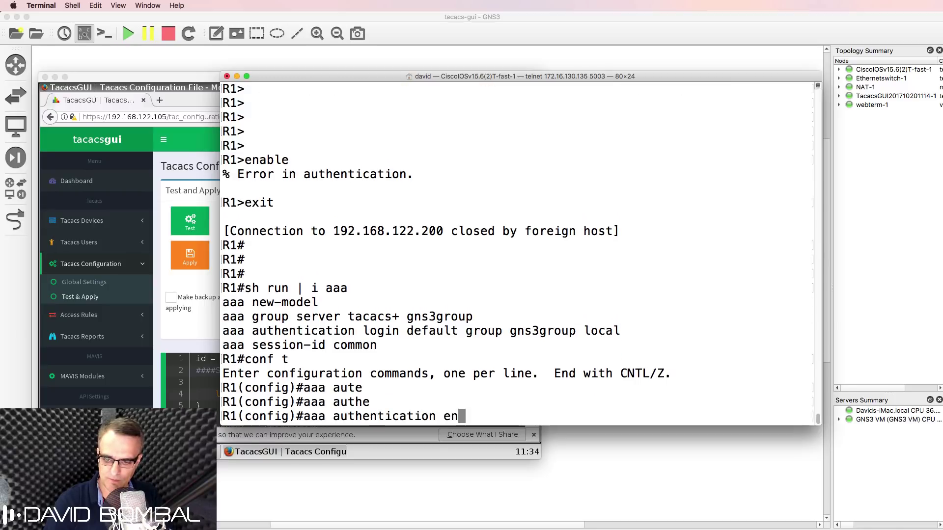
key(Tab)
text(?fe)
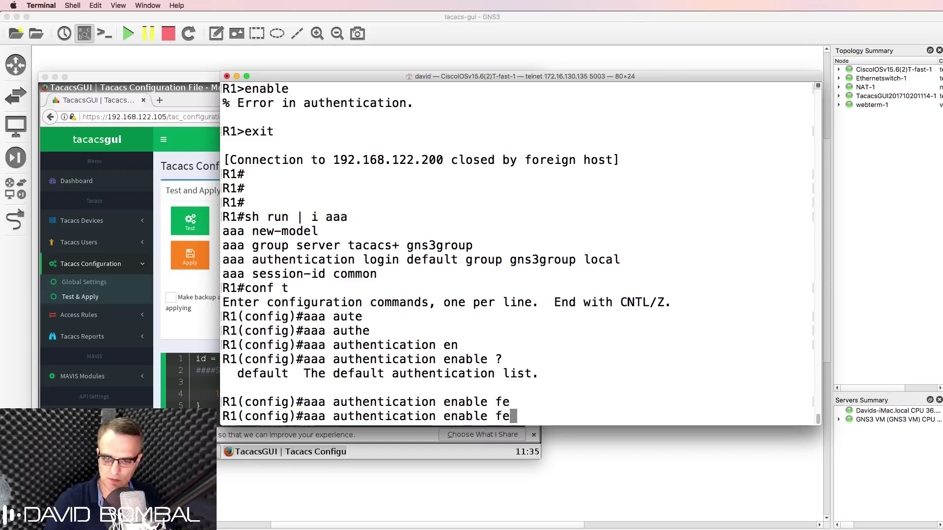
key(BackSpace)
key(BackSpace)
text(de)
key(Tab)
text(?group)
key(Tab)
text(gns3g)
key(BackSpace)
key(BackSpace)
key(BackSpace)
key(BackSpace)
key(BackSpace)
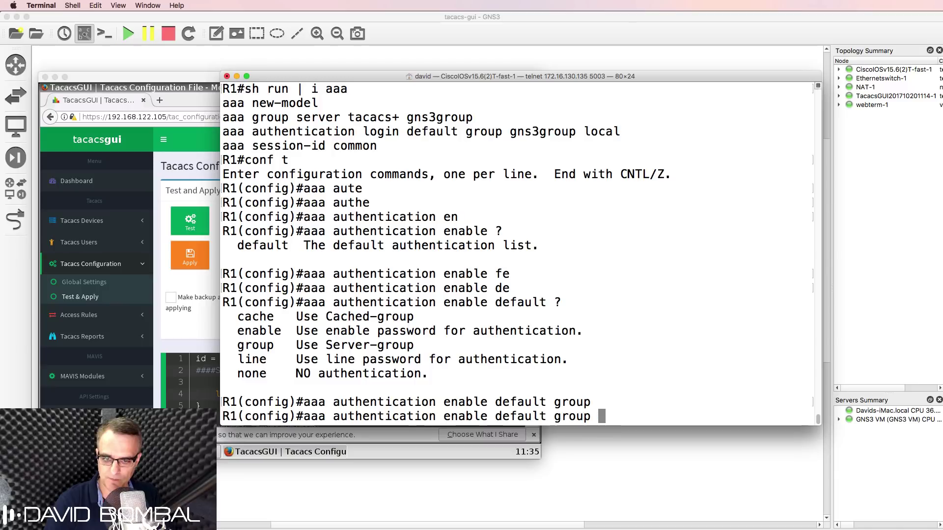
text(?g)
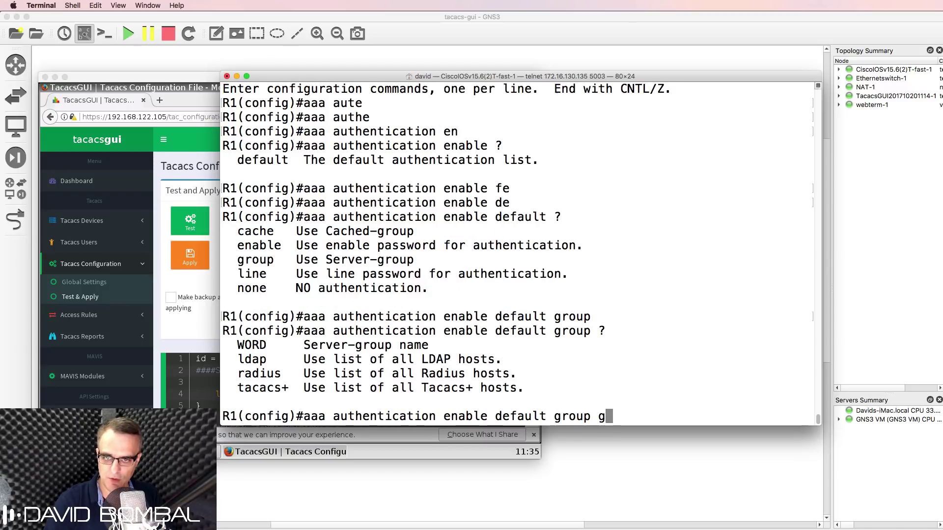
text(ns3group )
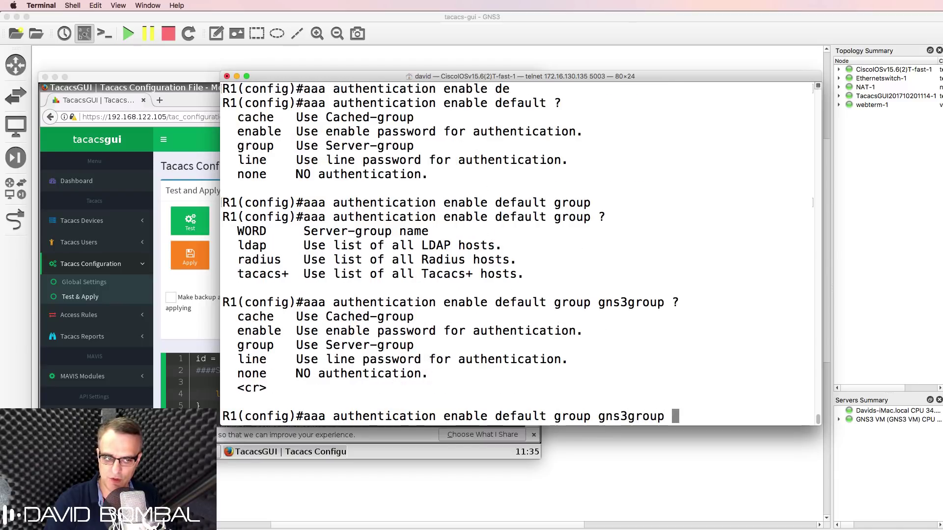
text(?local)
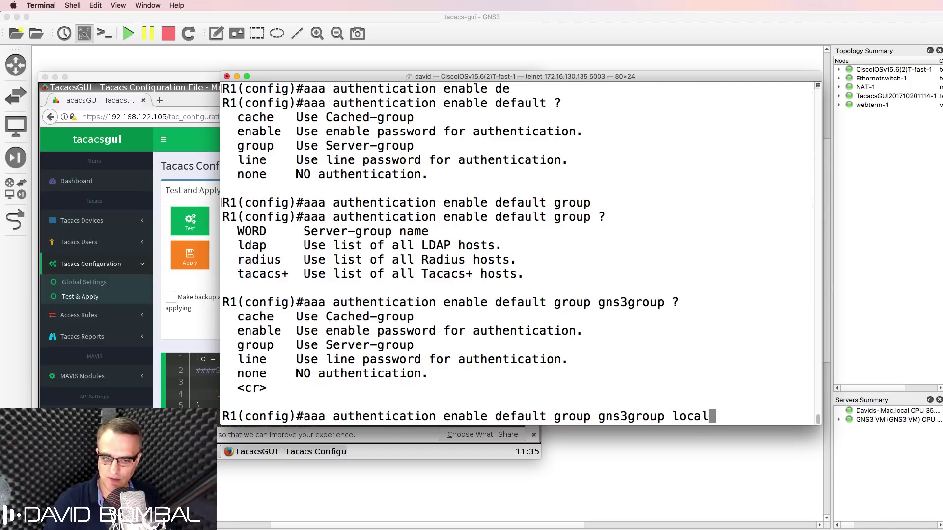
key(Return)
Enter 'aaa authentication enable default group gns3group enable' instead and leave configuration mode.
key(Up)
key(BackSpace)
key(BackSpace)
key(BackSpace)
key(BackSpace)
key(BackSpace)
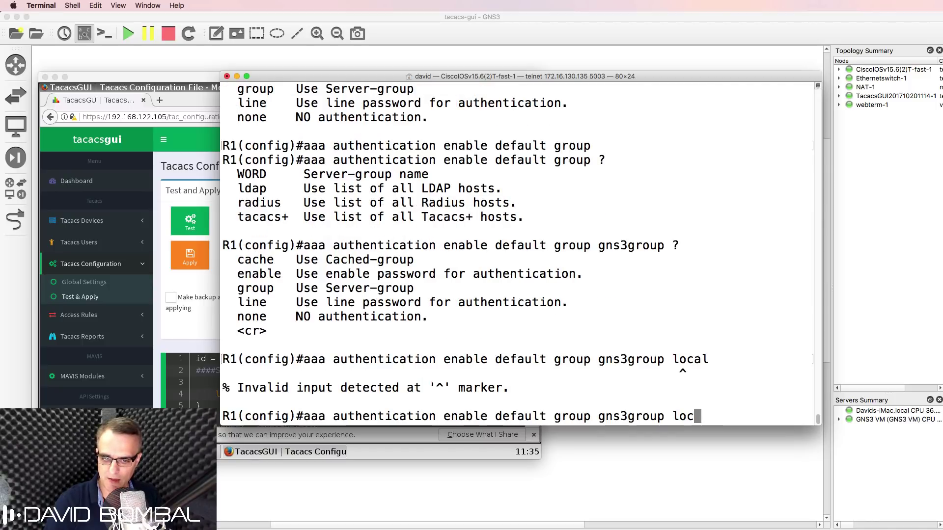
text(?)
text(enable)
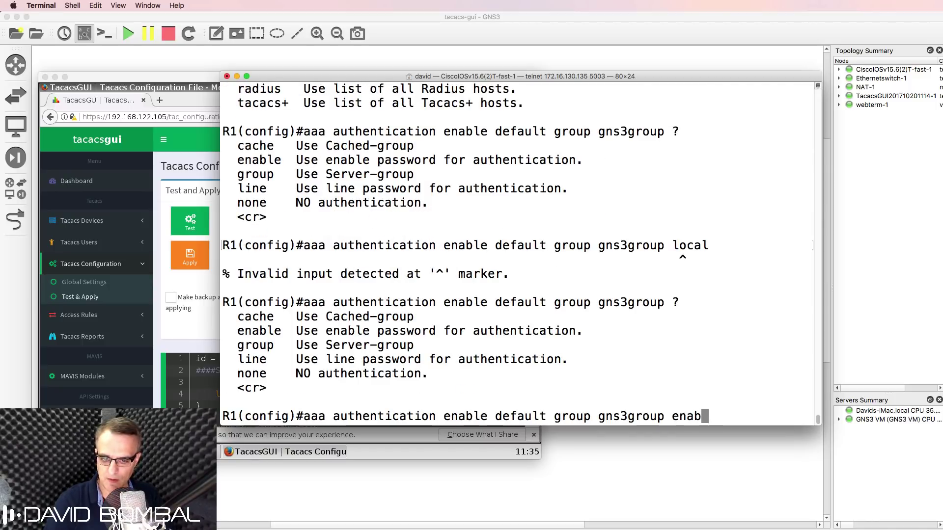
key(Return)
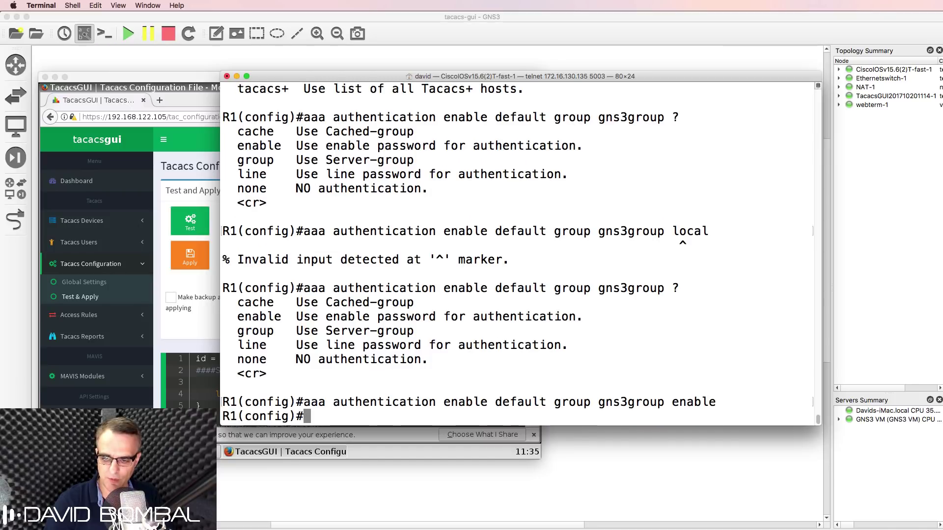
text(enab)
key(BackSpace)
key(BackSpace)
key(BackSpace)
key(BackSpace)
text(end)
key(Return)
key(Return)
text(sh run)
key(Return)
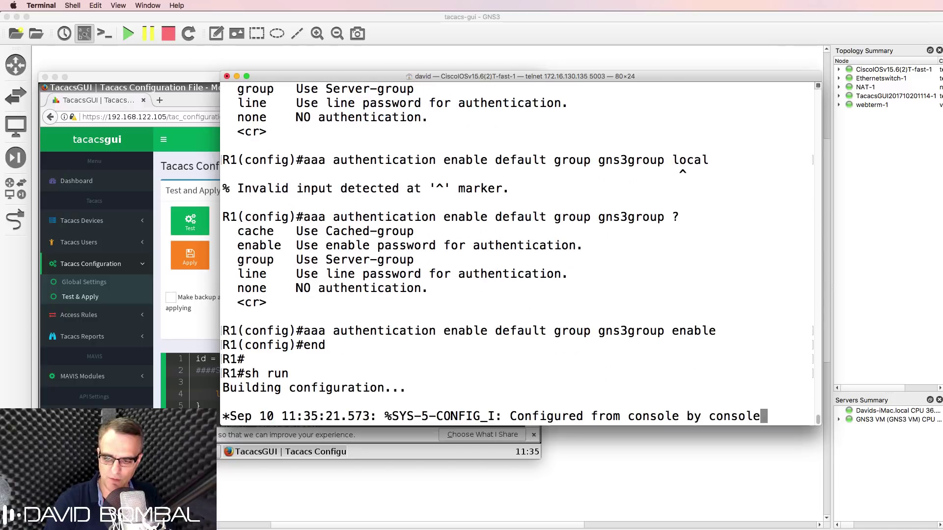
Page through the running config, then filter it with 'sh run | i enab'.
key(Return)
key(Return)
key(Return)
key(Return)
key(Return)
key(Return)
key(Return)
key(Return)
key(Return)
key(Return)
key(Return)
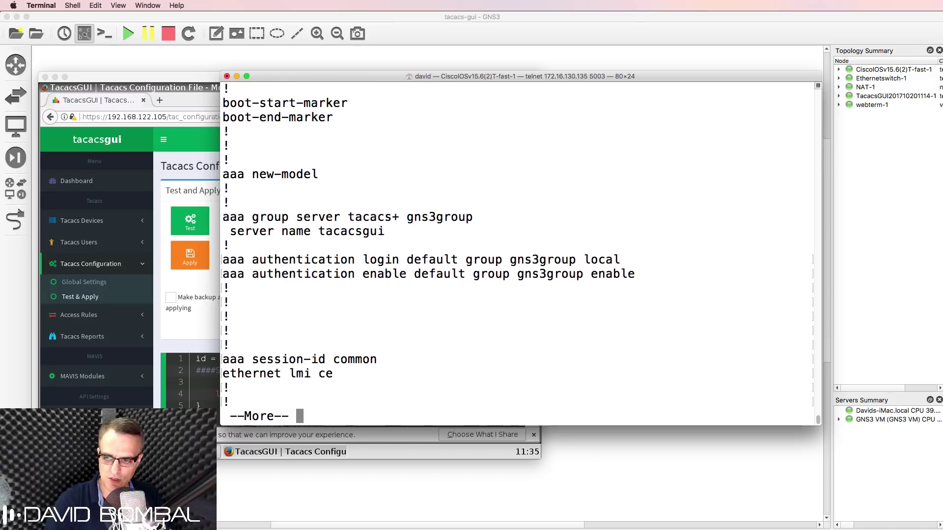
key(Return)
key(Return)
text(qsh run | i enab)
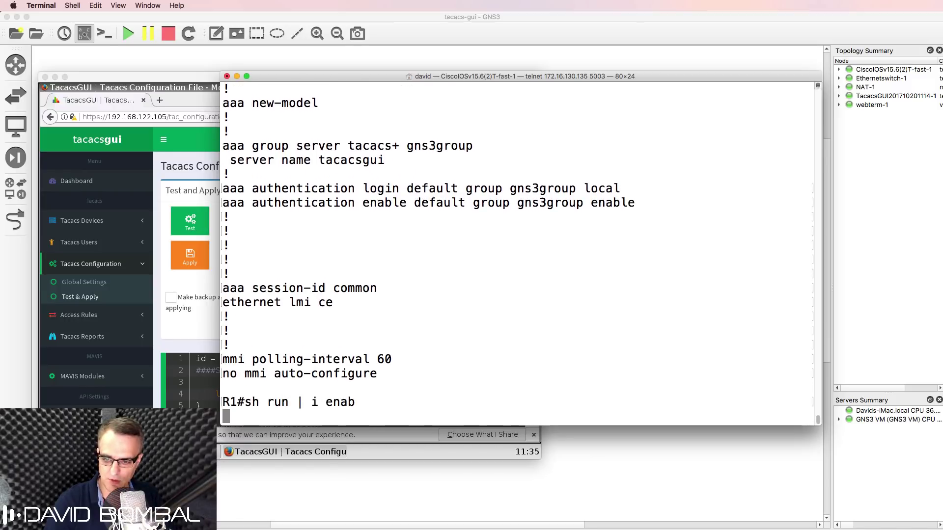
key(Return)
Filter the running configuration for lines containing 'sec'.
key(Up)
key(BackSpace)
key(BackSpace)
key(BackSpace)
key(BackSpace)
text(sec)
key(Return)
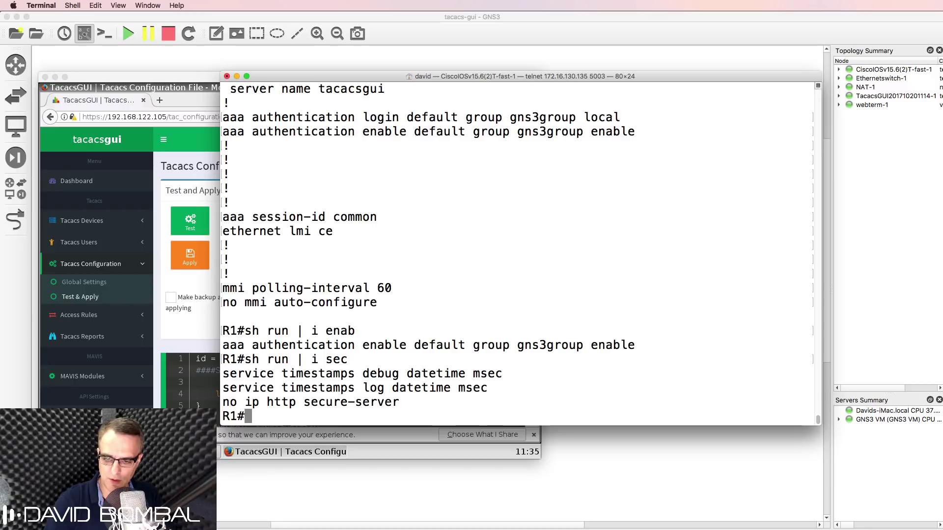
key(Up)
key(Up)
key(Up)
key(Up)
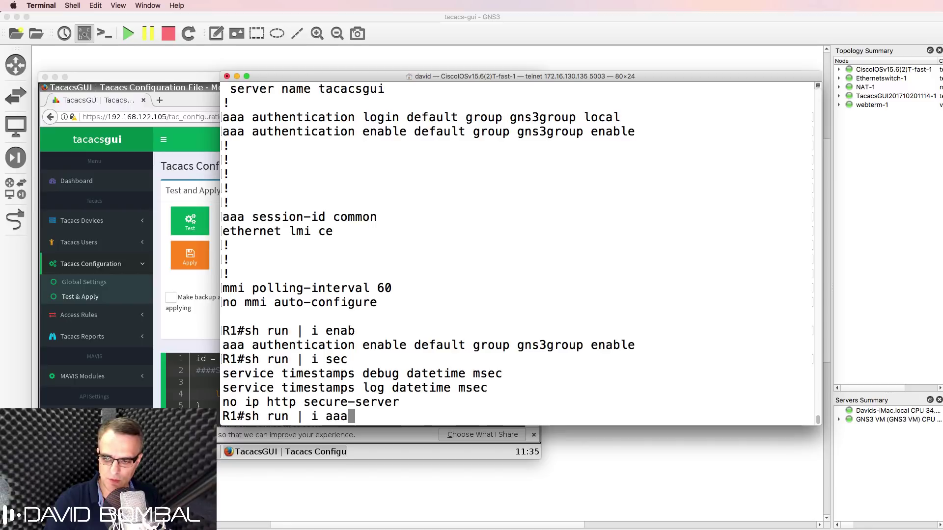
Telnet to 192.168.122.200 again, log in as user1, and enter enable mode with its password.
key(Return)
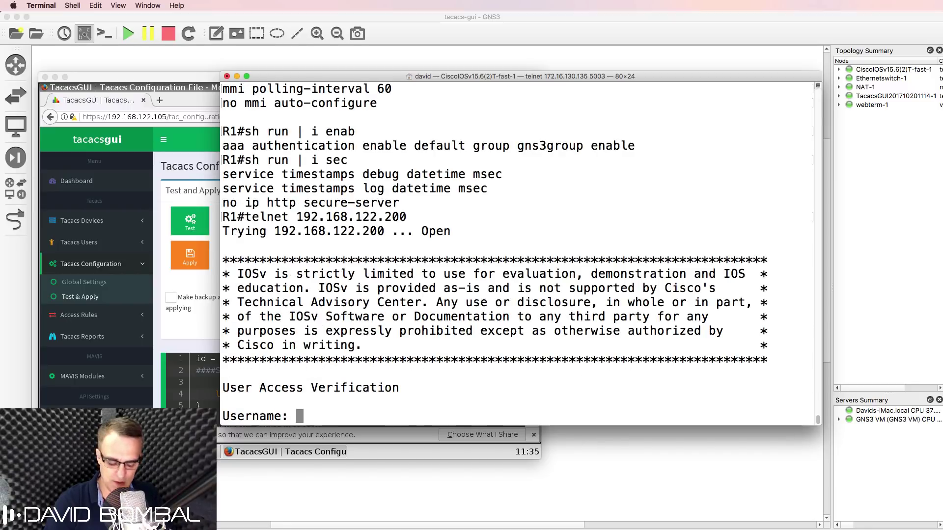
text(user1)
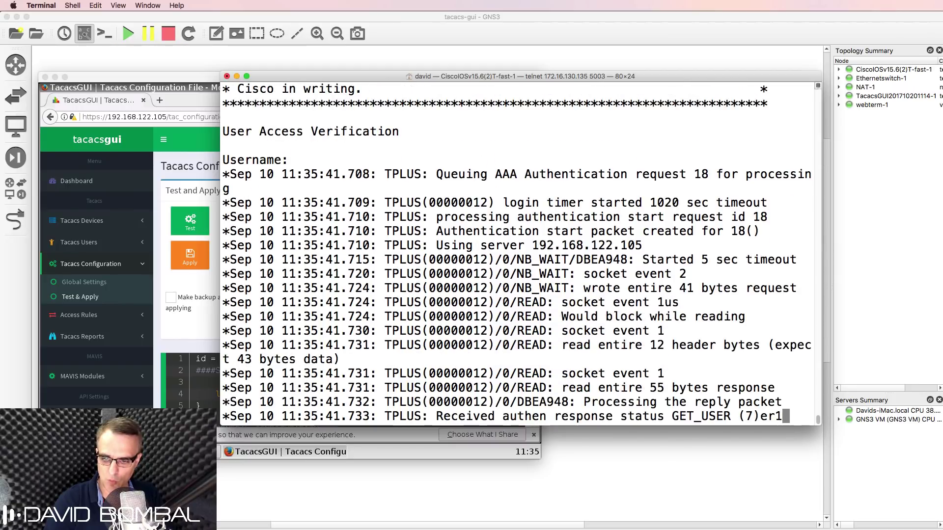
key(Return)
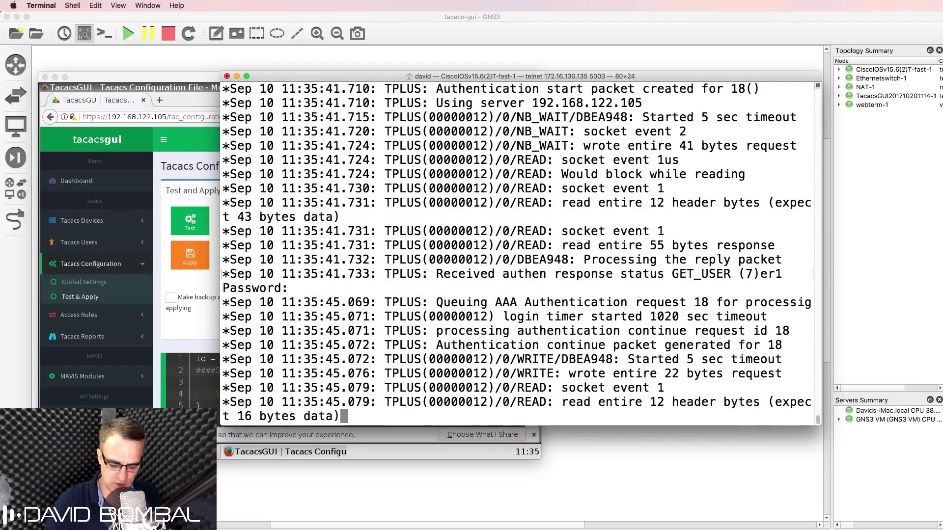
key(Return)
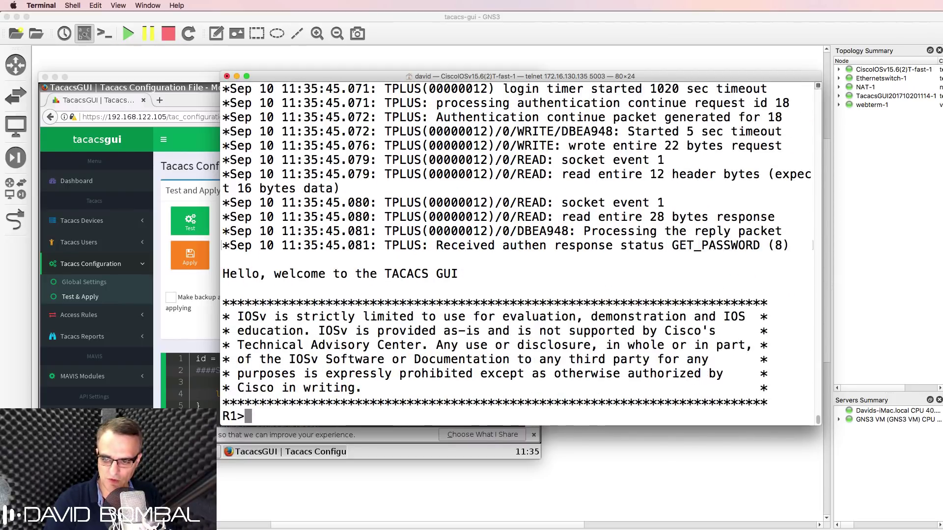
key(Return)
key(Return)
key(Return)
key(Return)
key(Return)
key(Return)
key(Return)
key(Return)
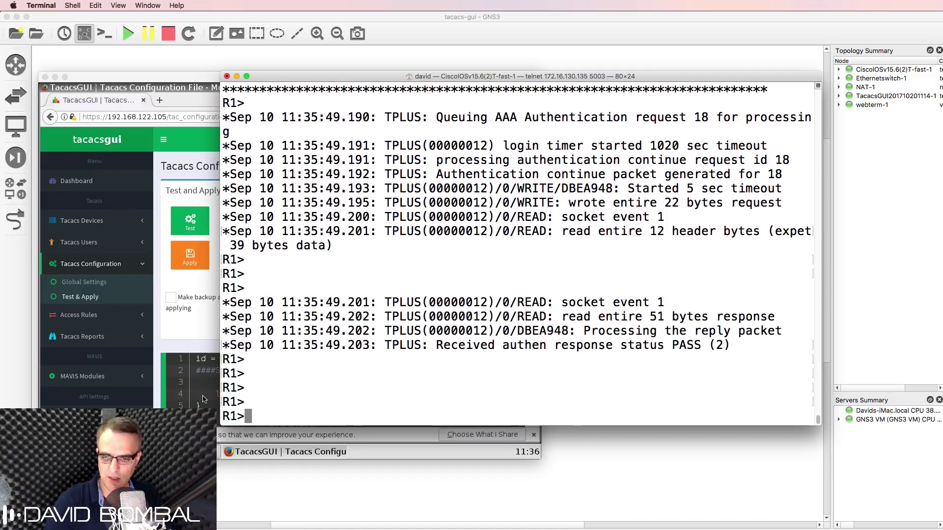
text(enable)
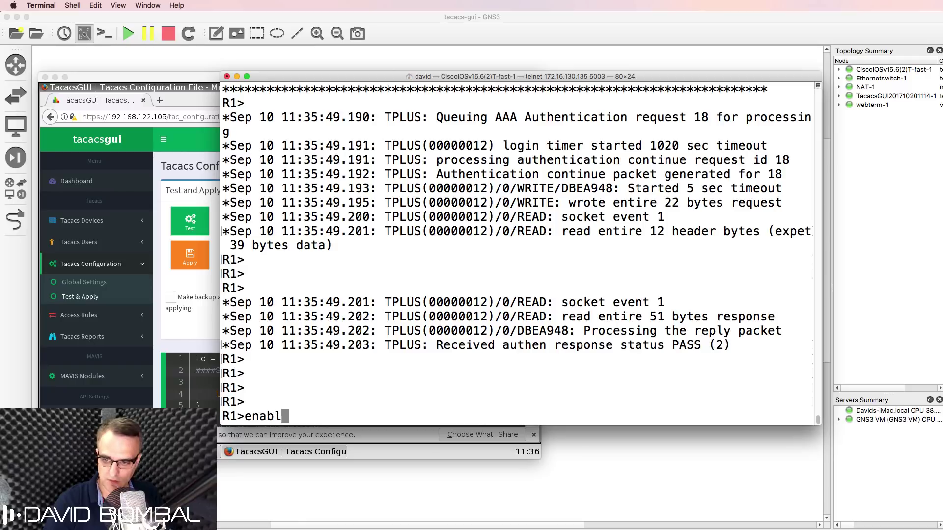
key(Return)
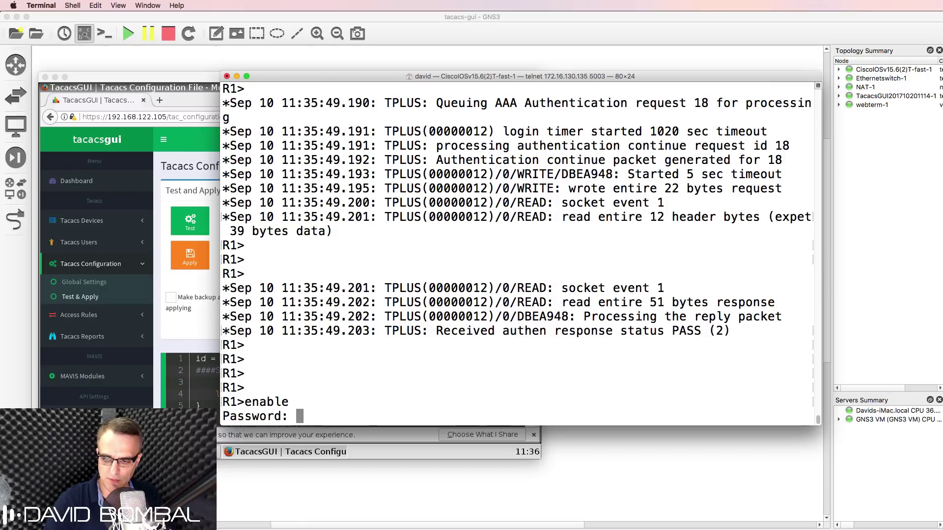
key(Return)
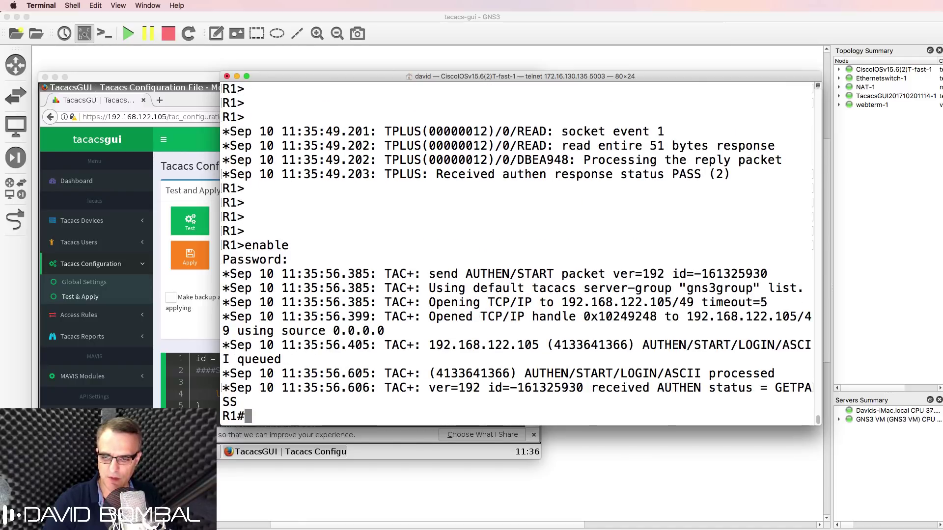
Highlight the TACACS+ debug lines for gns3group, 192.168.122.105 port 49, and the AUTHEN PASS status.
drag(554, 189, 778, 217)
drag(421, 203, 808, 205)
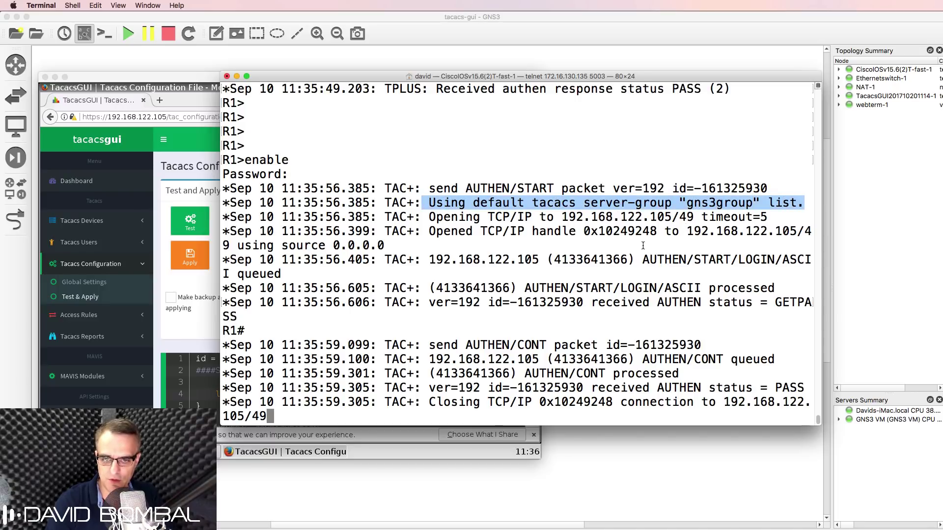
drag(444, 216, 777, 215)
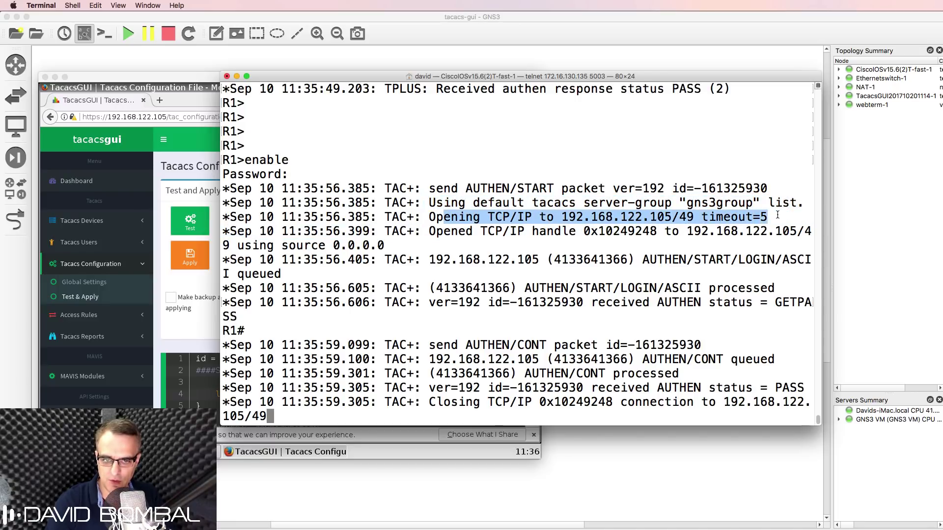
drag(611, 373, 813, 388)
key(Return)
key(Return)
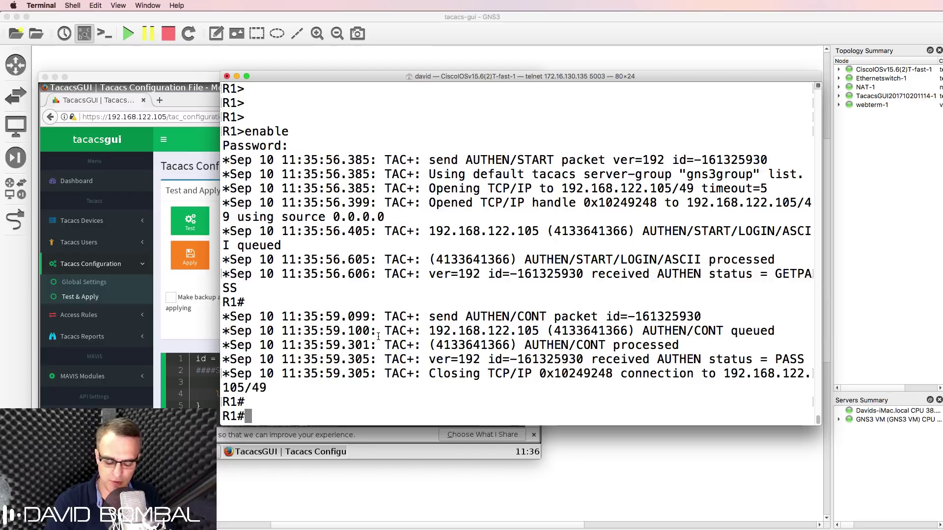
Check line usage with sh line before and after exiting the telnet session, marking the in-use VTY line.
text(sh line)
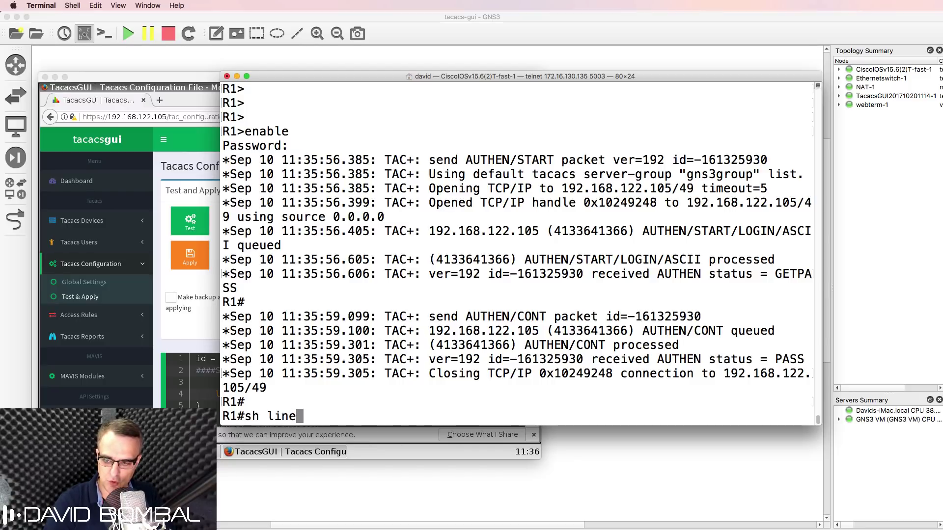
key(Return)
drag(224, 286, 365, 290)
text(exit)
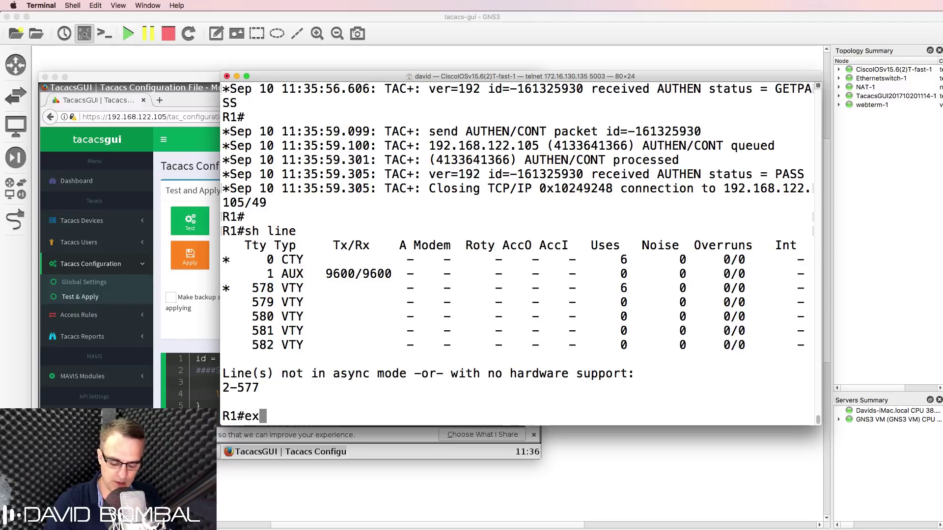
key(Return)
text(sh line)
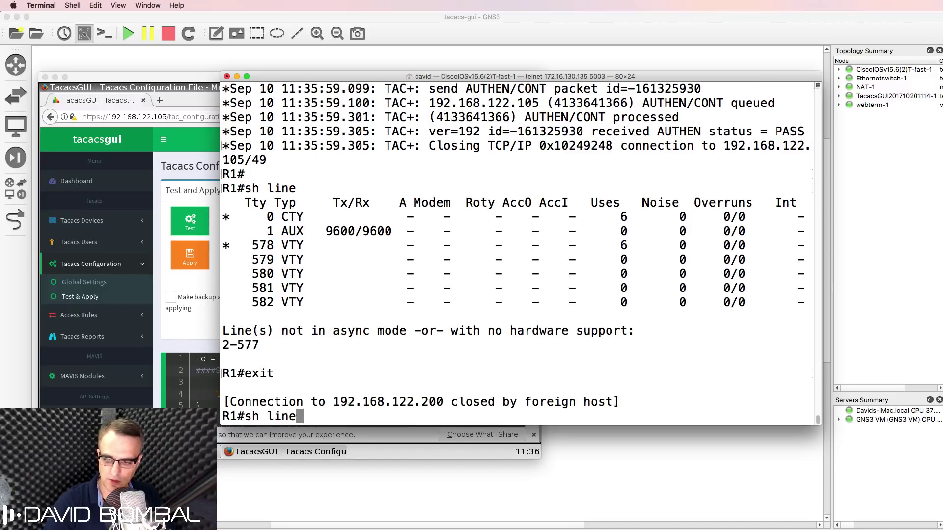
key(Return)
drag(246, 230, 447, 381)
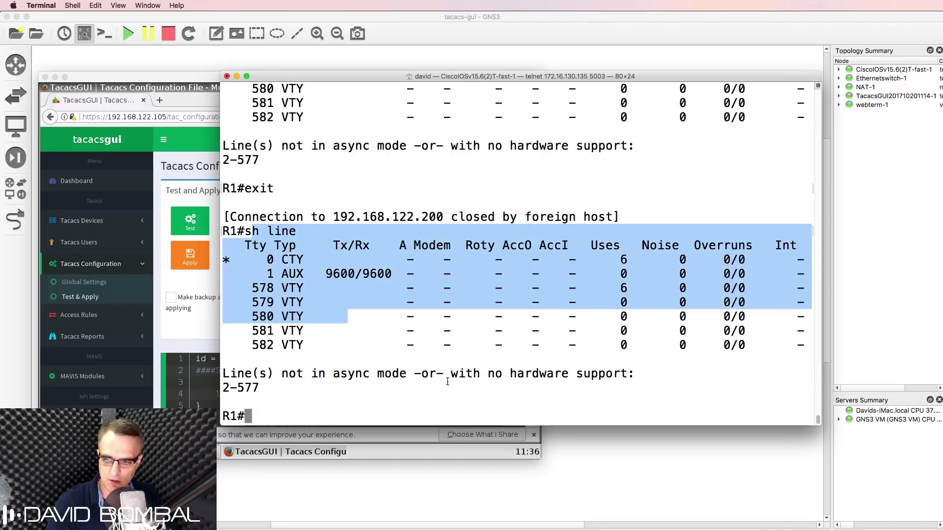
Filter the running config with sh run | i enable, then sh run | i sec.
text(sh)
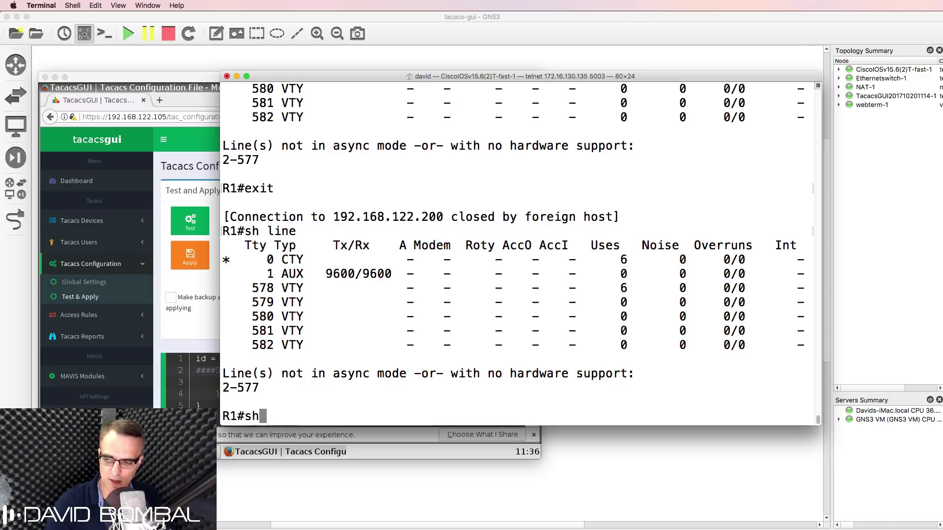
text( run | i )
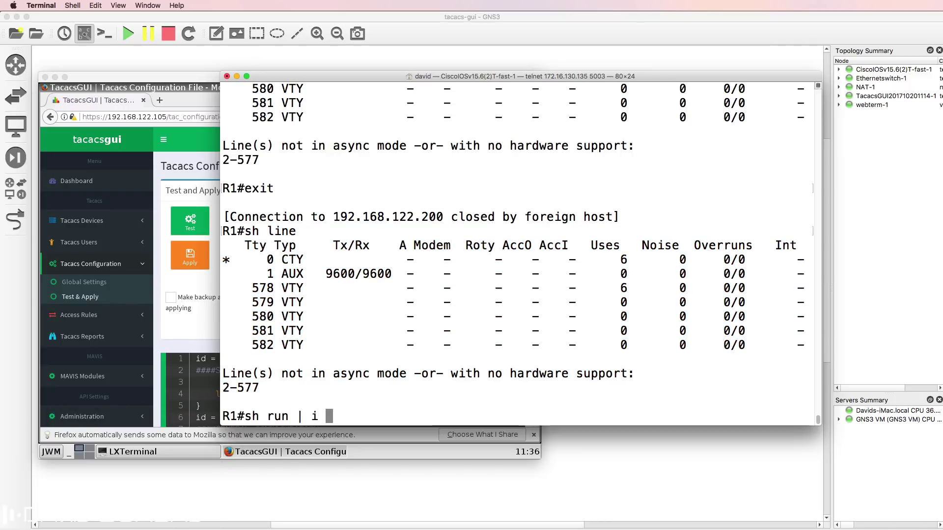
text(enable)
key(Return)
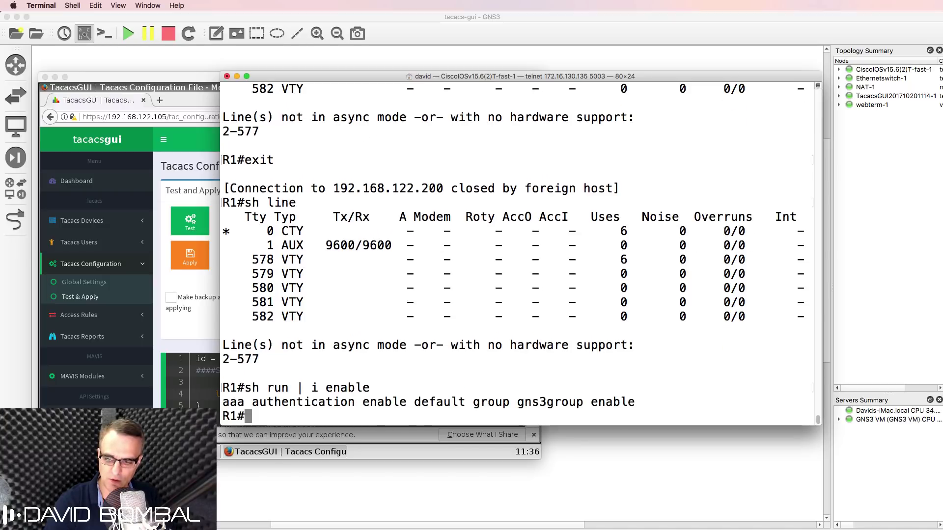
key(Up)
key(BackSpace)
key(BackSpace)
key(BackSpace)
key(BackSpace)
key(BackSpace)
key(BackSpace)
text(sec)
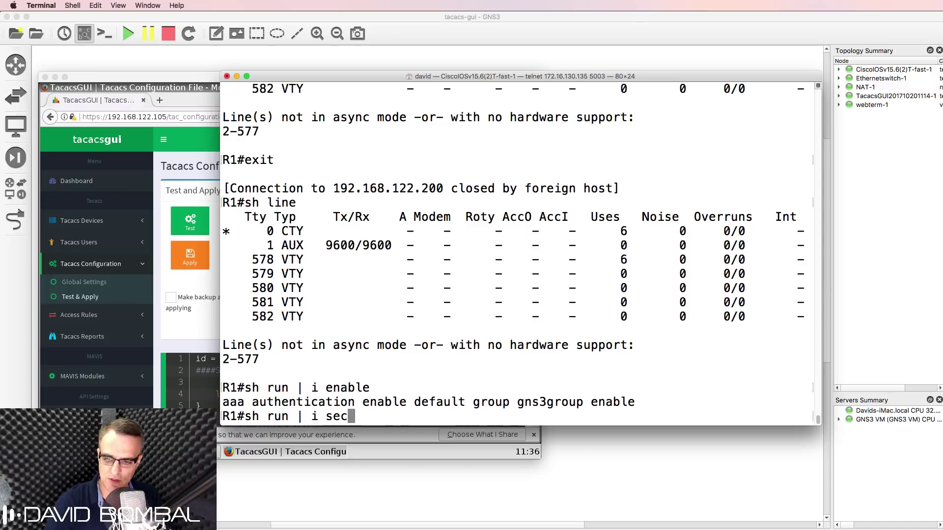
key(Return)
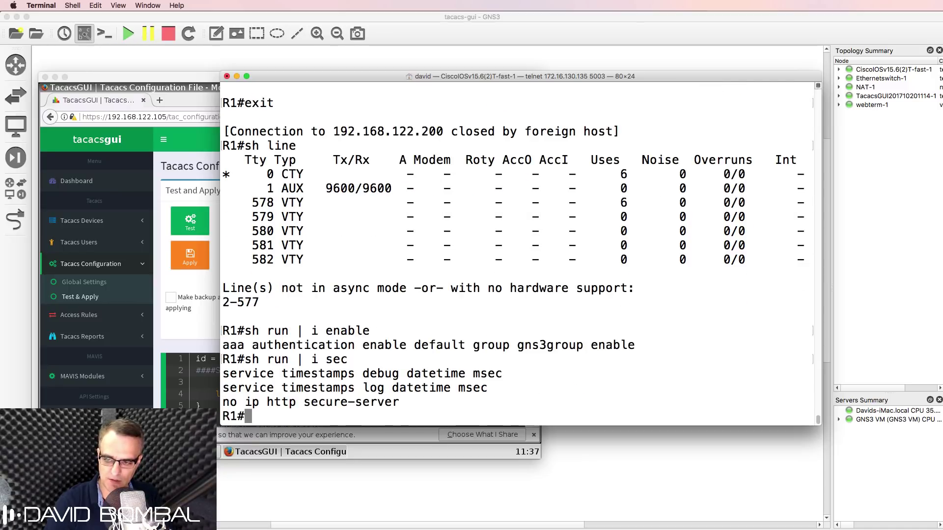
Telnet to 192.168.122.200 again and log in as user1 with the login password.
key(Up)
key(Up)
key(Up)
key(Up)
key(Return)
text(user1)
key(Return)
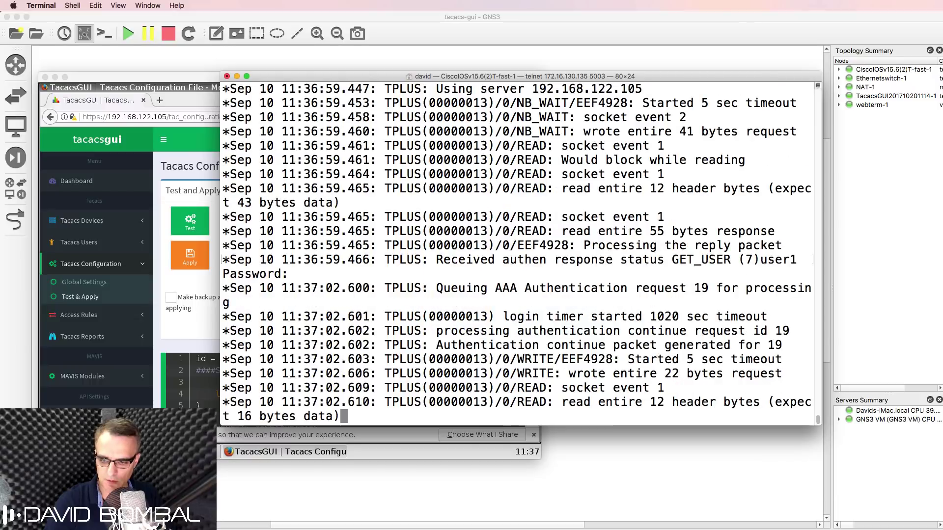
text(cisco)
key(Return)
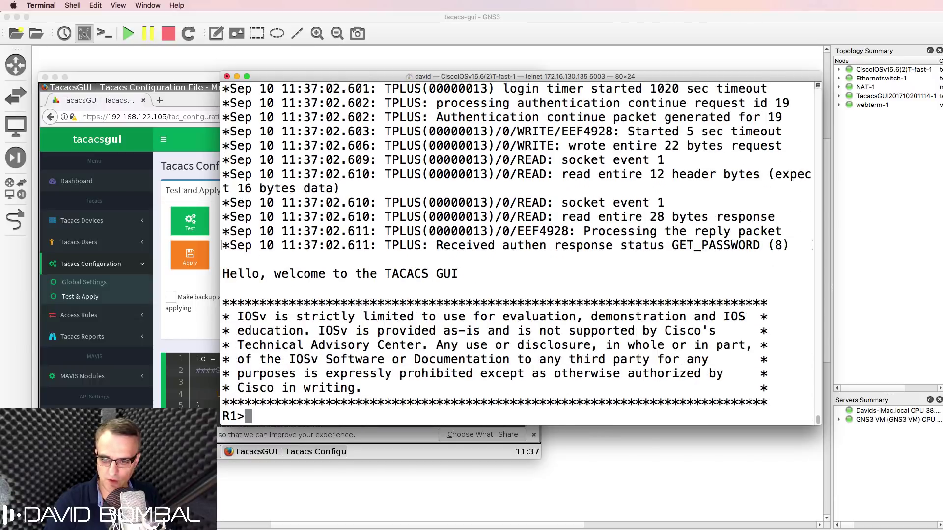
key(Return)
key(Return)
key(Return)
key(Return)
key(Return)
key(Return)
Enter privileged mode with enable and its password.
text(enable)
key(Return)
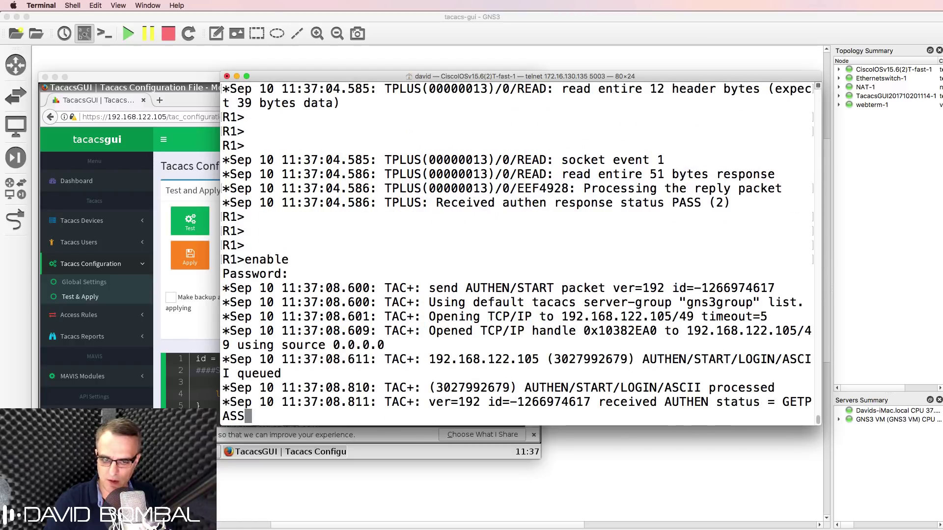
key(Return)
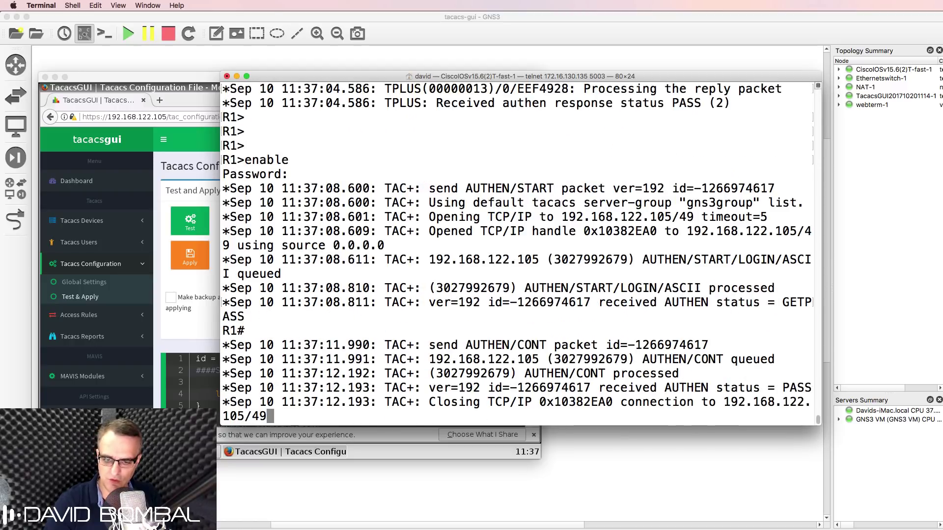
key(Return)
key(Return)
key(Return)
key(Return)
Close the telnet session and turn off all debugging with un all.
text(exit)
key(Return)
text(un all)
key(Return)
key(Return)
key(Return)
key(Return)
key(Return)
key(Return)
key(Return)
key(Return)
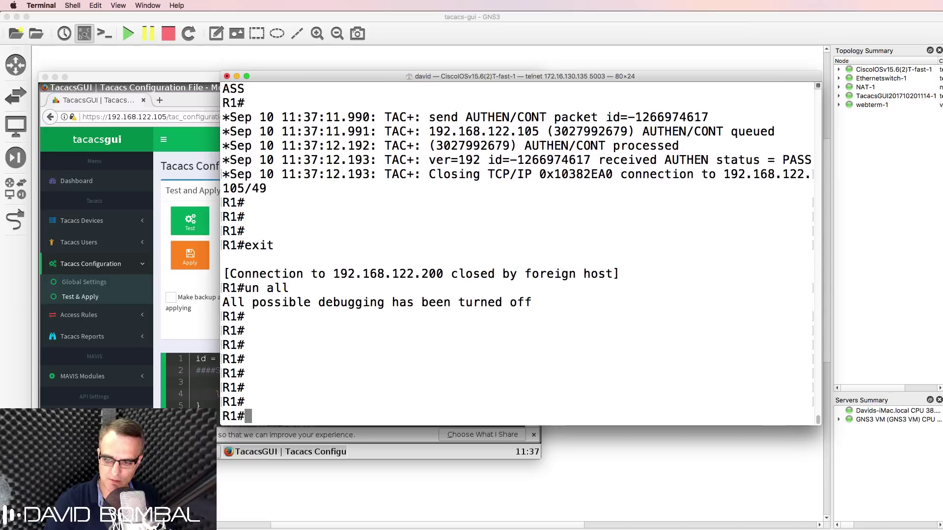
Check line usage with sh line, then telnet to 192.168.122.200 as user1 and enter enable mode.
text(sh line)
key(Return)
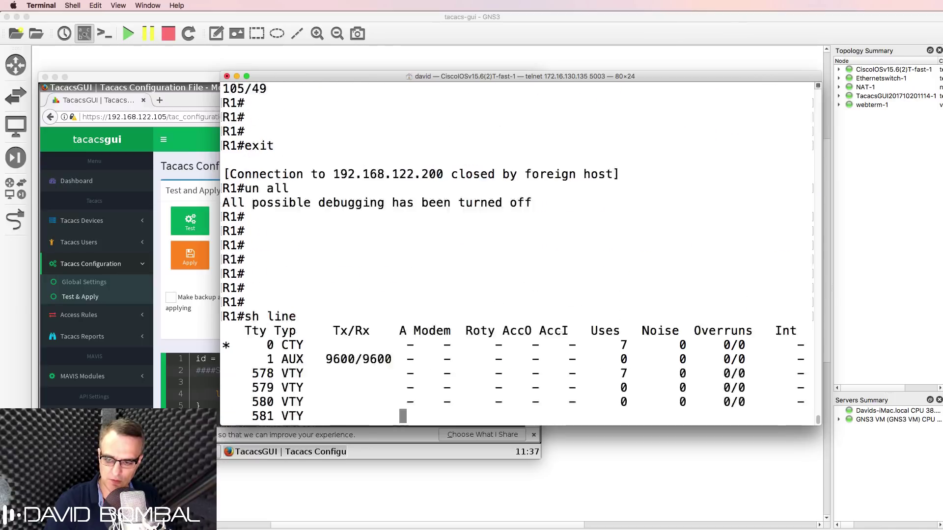
key(Up)
key(Up)
key(Up)
key(Return)
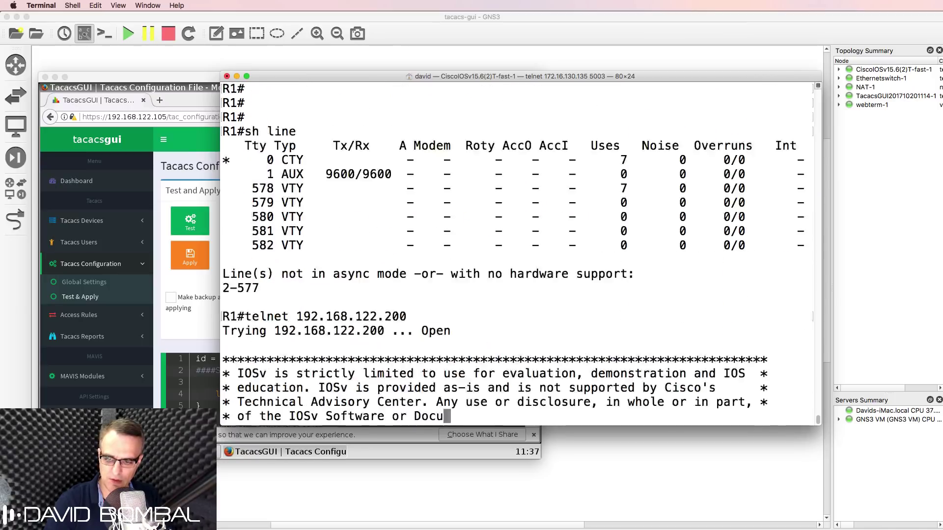
text(users)
key(BackSpace)
text(1)
key(Return)
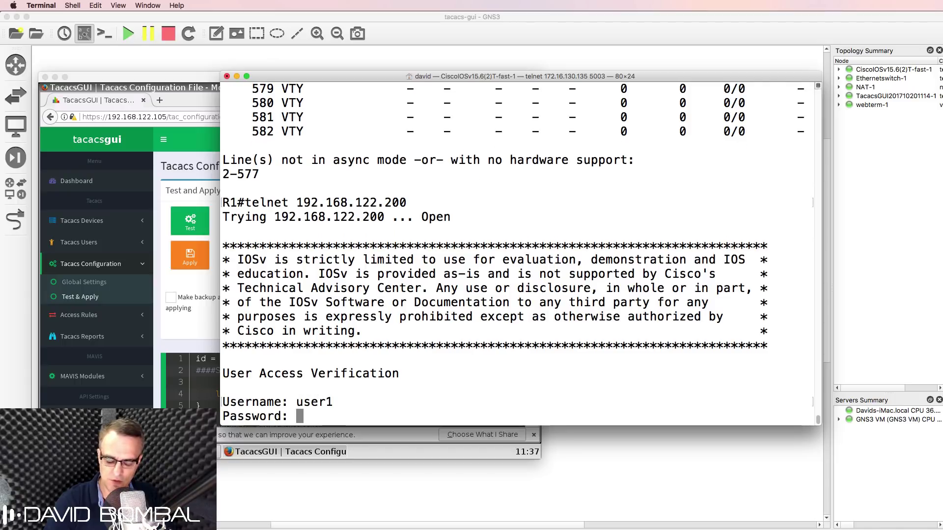
key(Return)
text(en)
key(Return)
key(Return)
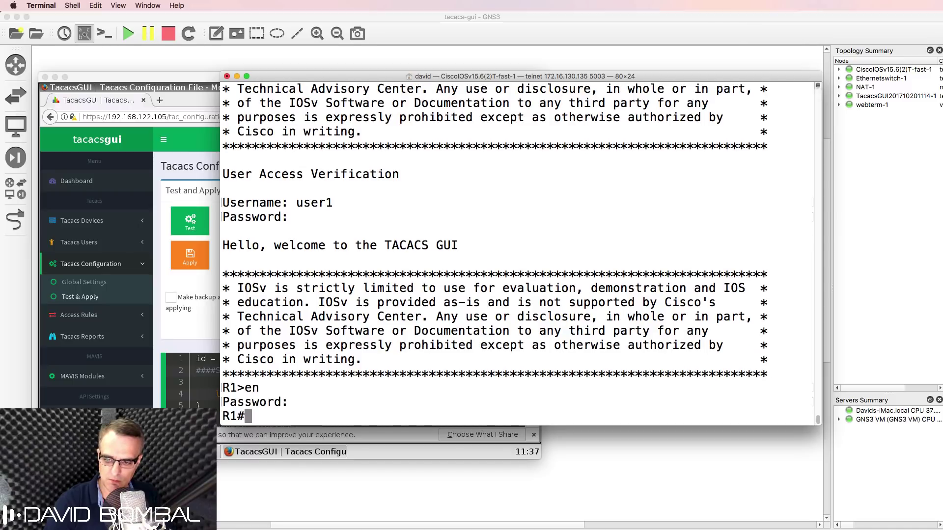
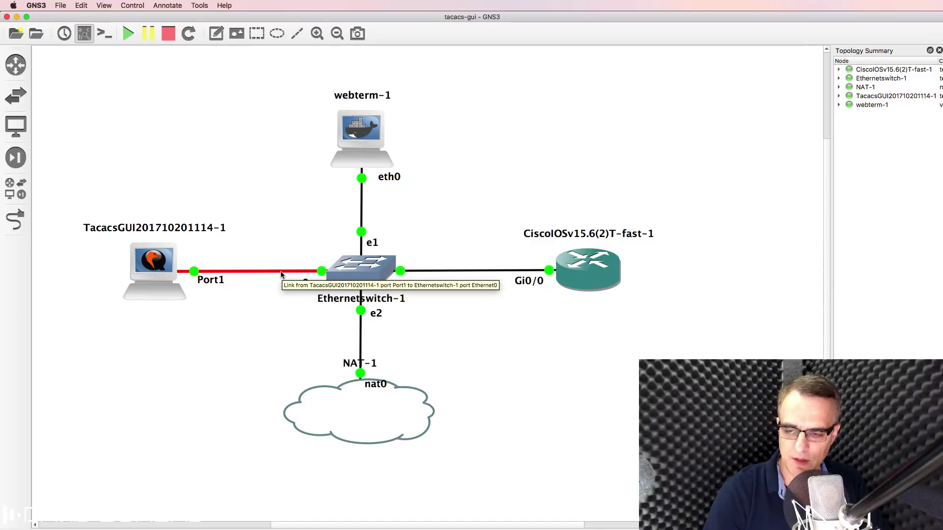
Delete the TacacsGUI-to-switch link and check R1's lines with sh line.
right_click(281, 274)
click(314, 315)
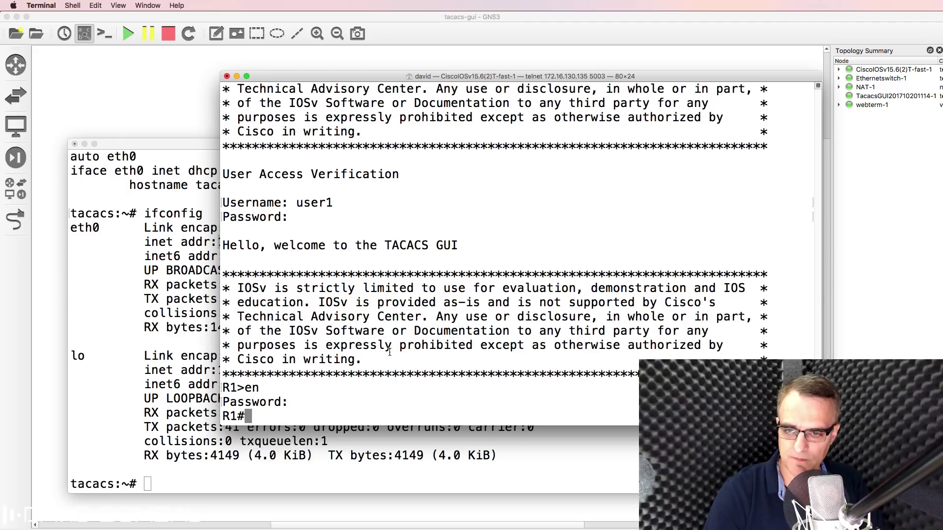
text(ex)
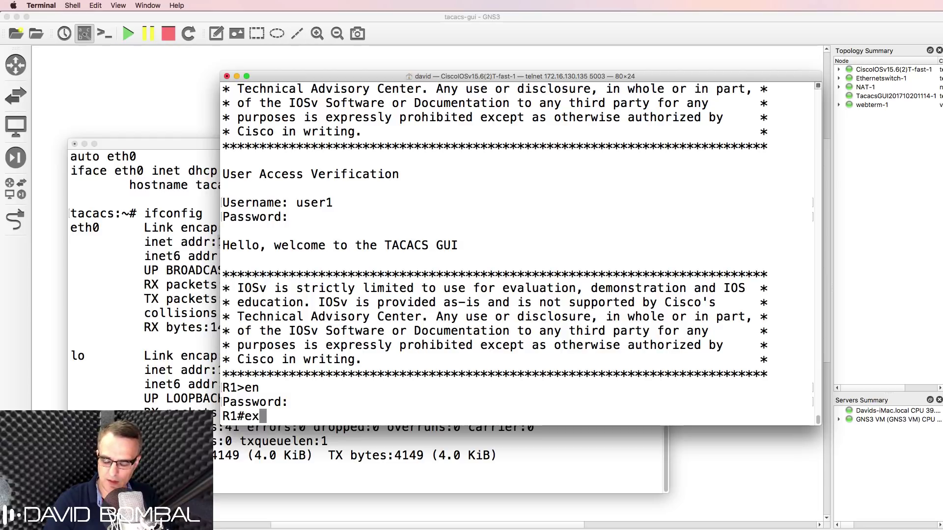
key(BackSpace)
key(BackSpace)
text(sh lin)
key(BackSpace)
key(BackSpace)
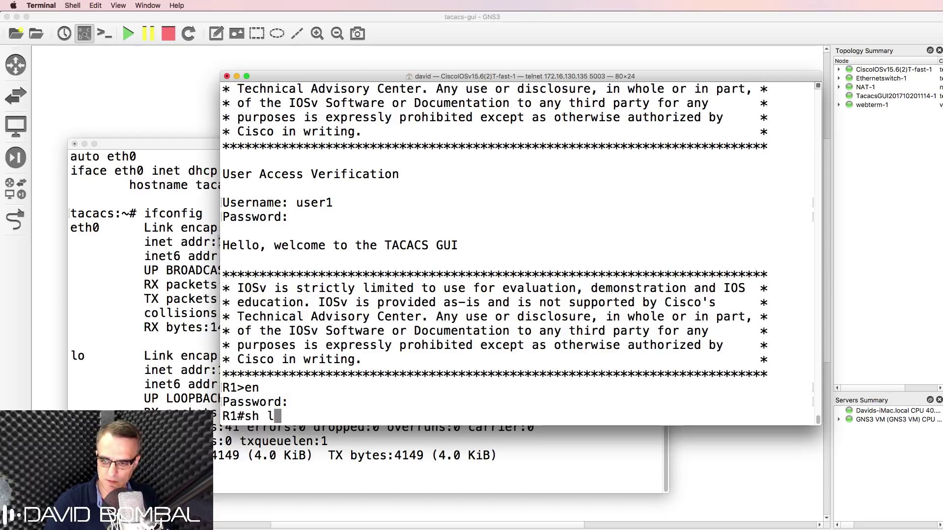
text(ine)
key(Return)
Exit the current session and start a new telnet to 192.168.122.200.
text(exit)
key(Return)
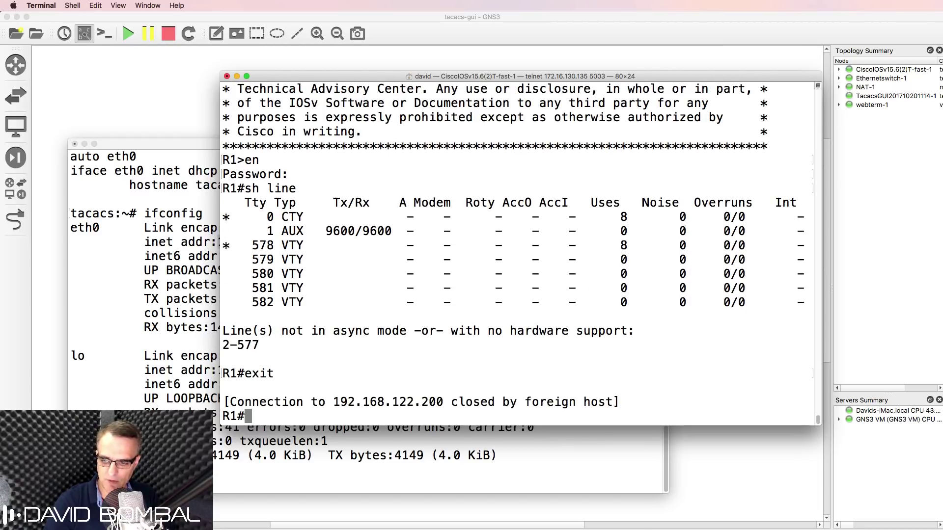
key(Return)
key(Return)
key(Return)
key(Return)
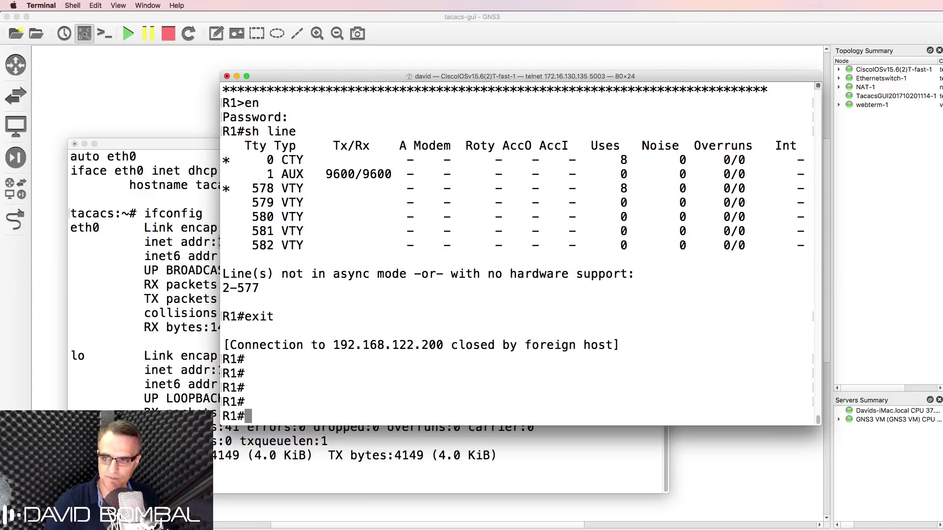
key(Return)
key(Return)
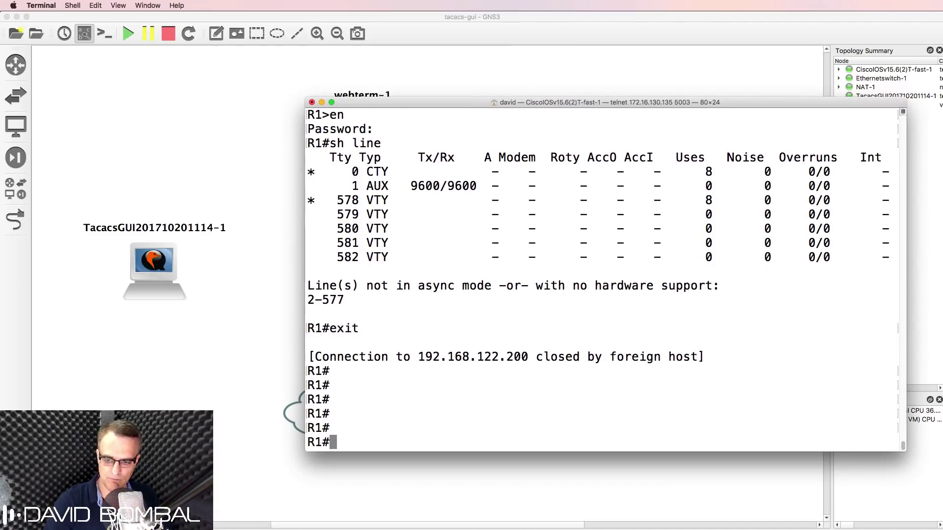
text(telnet 192.168.122.200)
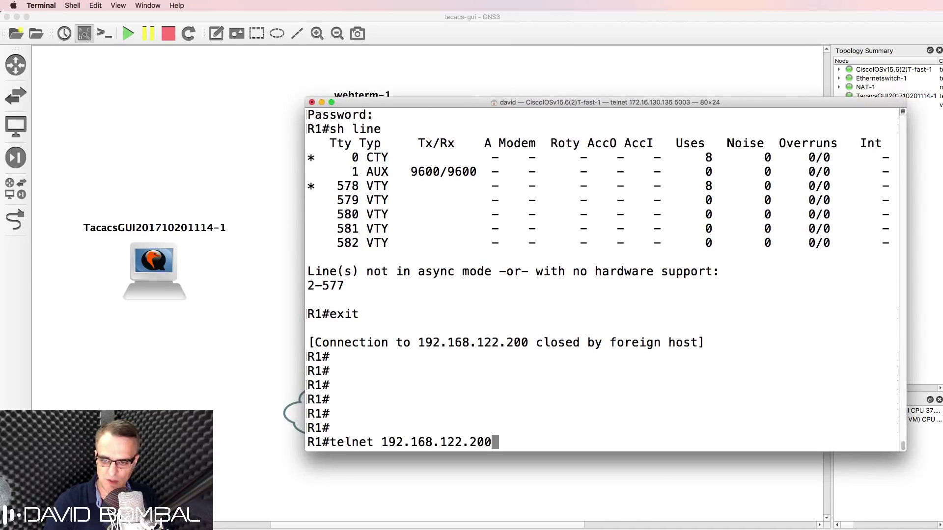
key(Return)
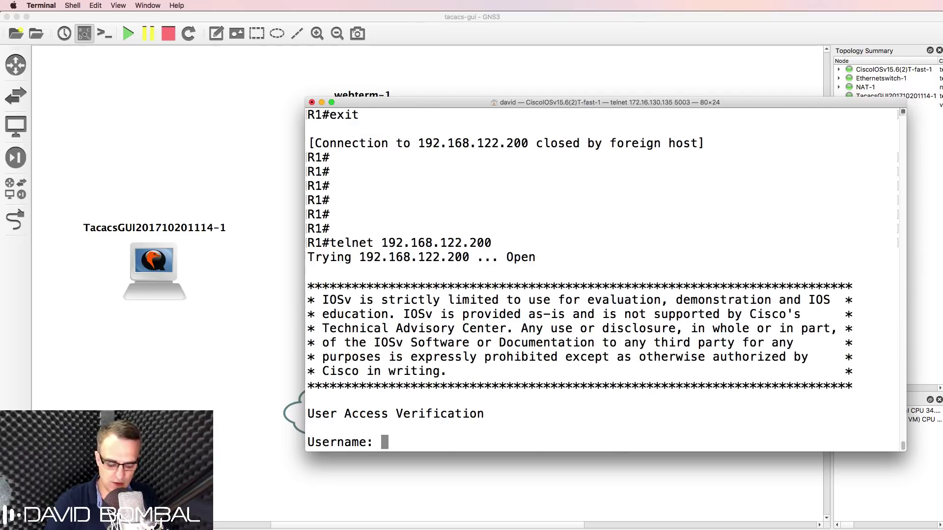
Log in as the local user 'backup', attempt enable mode, then exit.
text(backup)
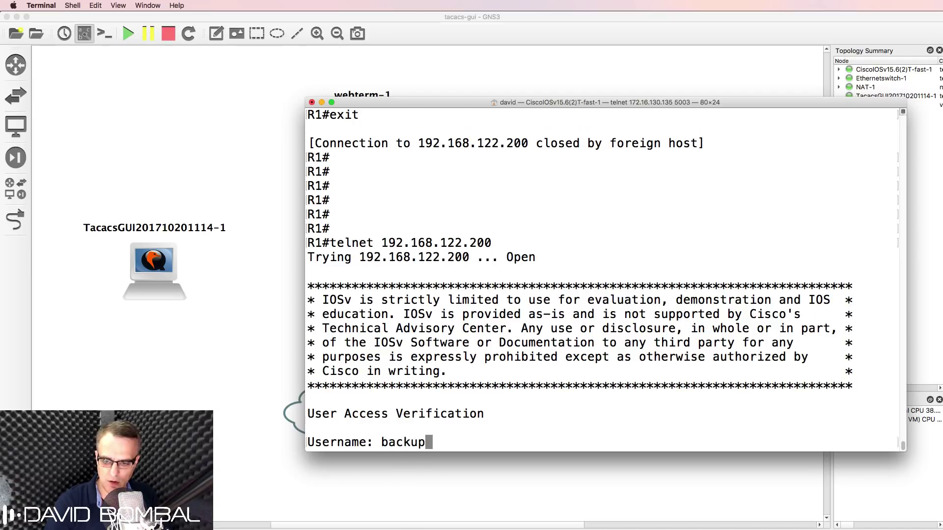
key(Return)
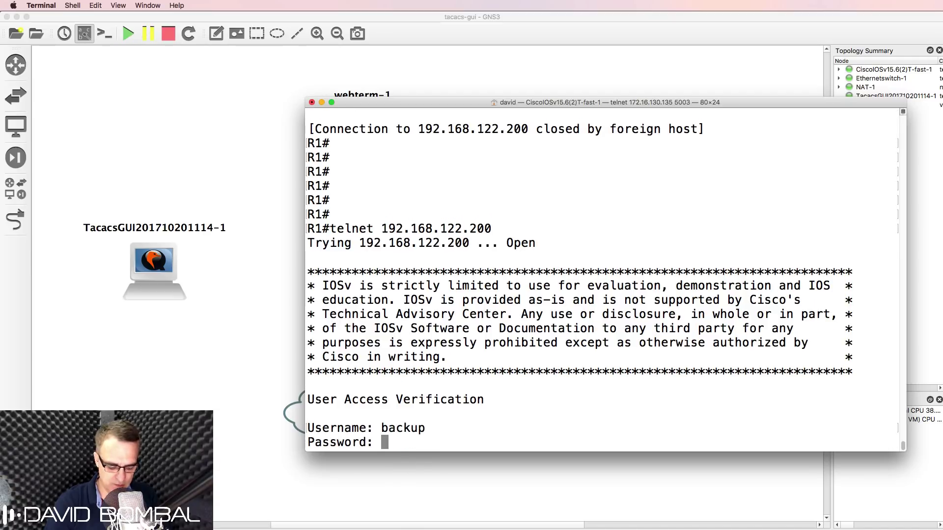
key(Return)
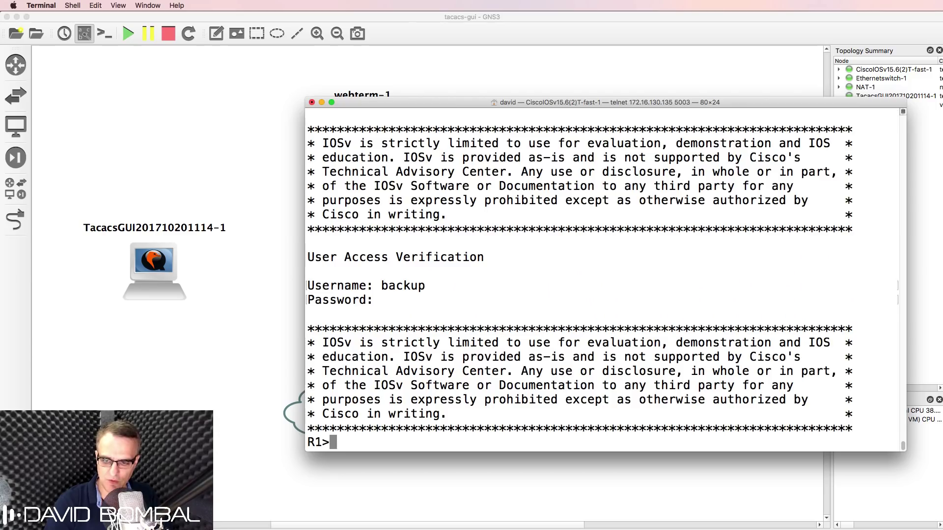
text(en)
key(Return)
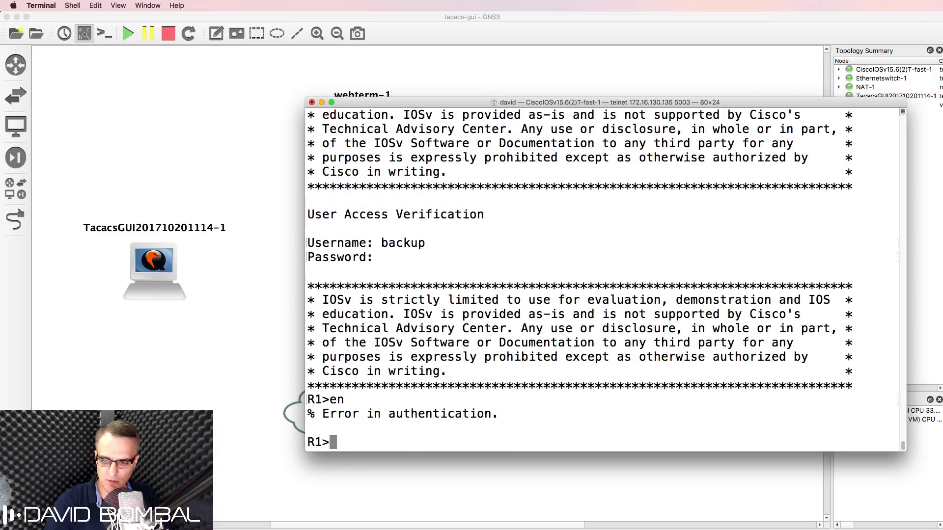
text(exit)
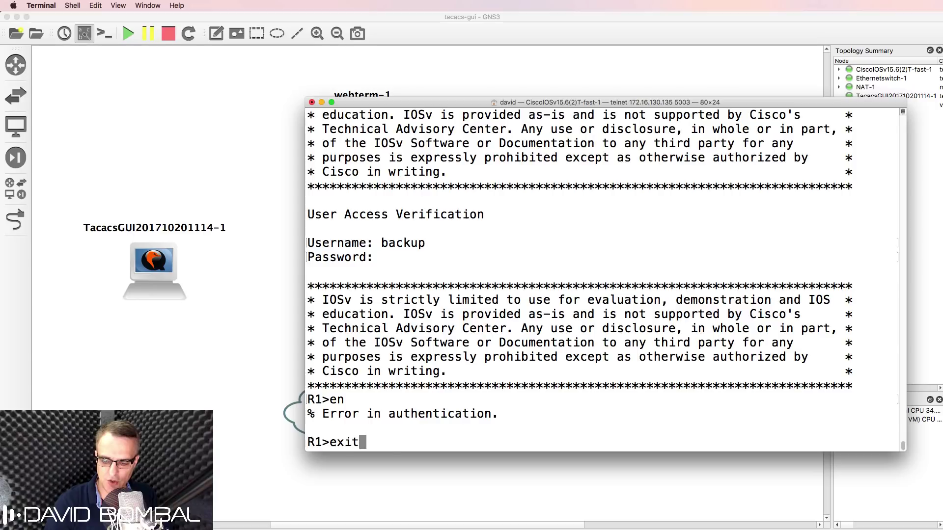
key(Return)
key(Return)
key(Return)
Check R1's enable config, set a local enable password, and re-telnet to 192.168.122.200.
text(sh run )
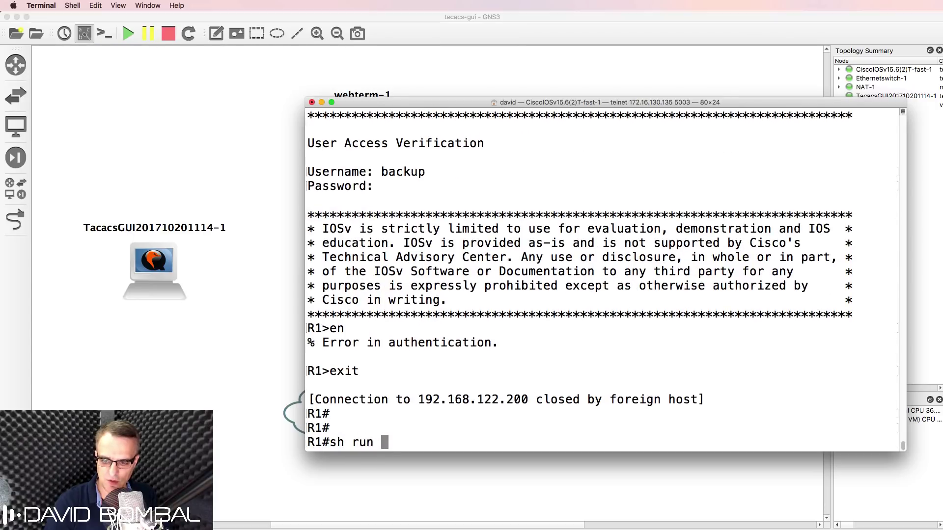
text(| i e)
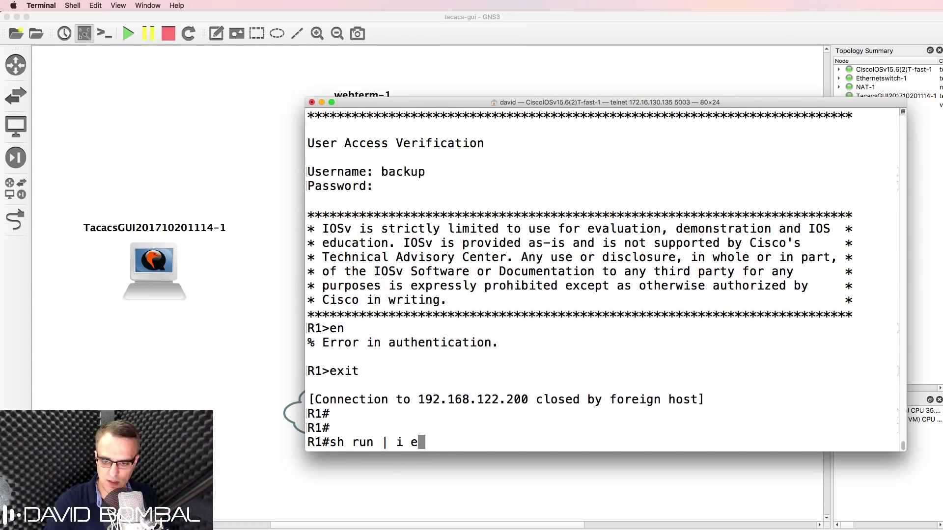
text(nable)
key(Return)
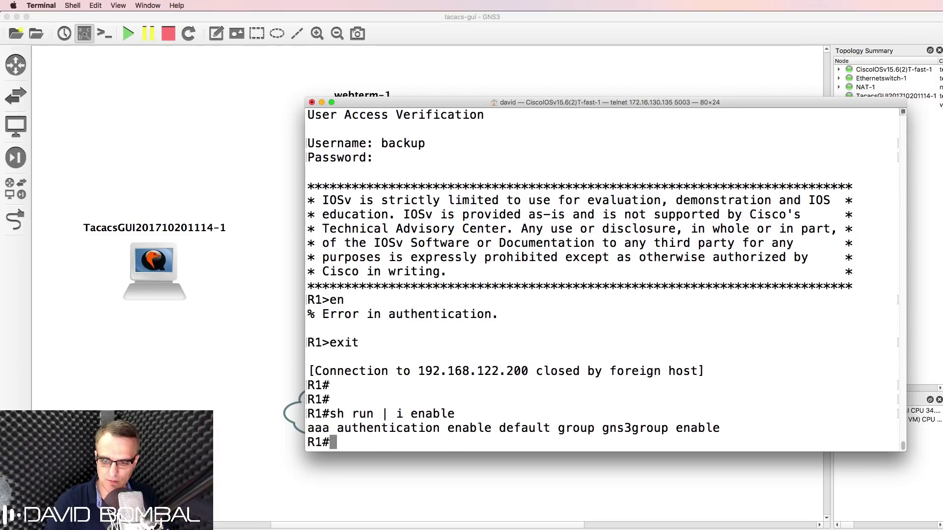
text(conf t)
key(Return)
text(enable pas)
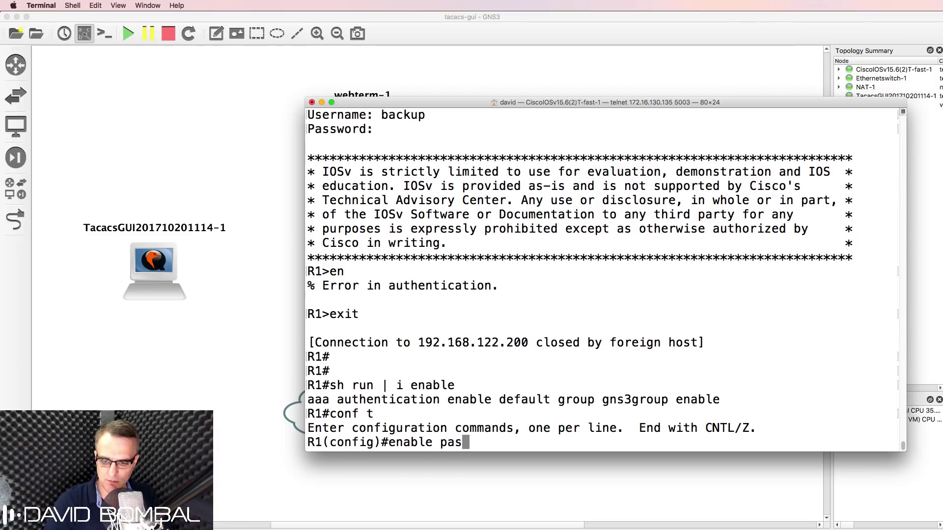
key(Tab)
text(cisco)
key(Return)
text(end)
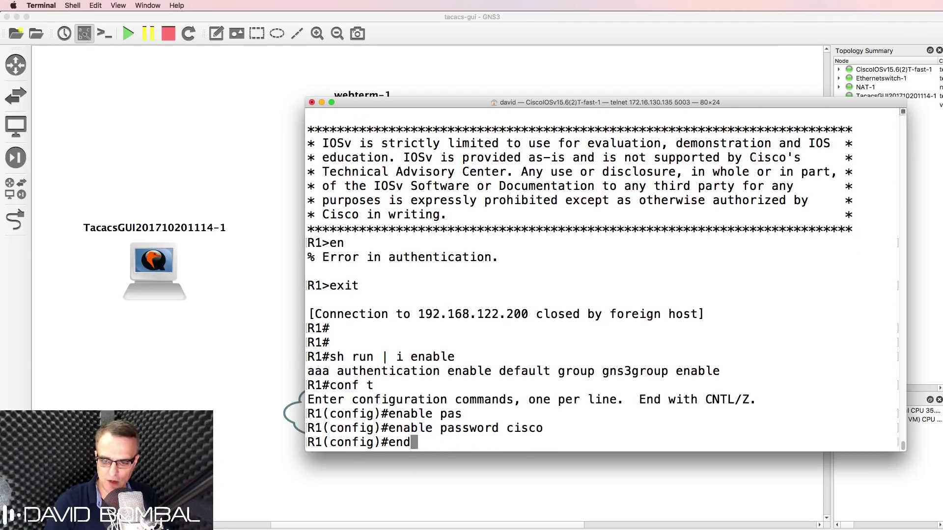
key(Return)
key(Return)
key(Up)
key(Up)
key(Up)
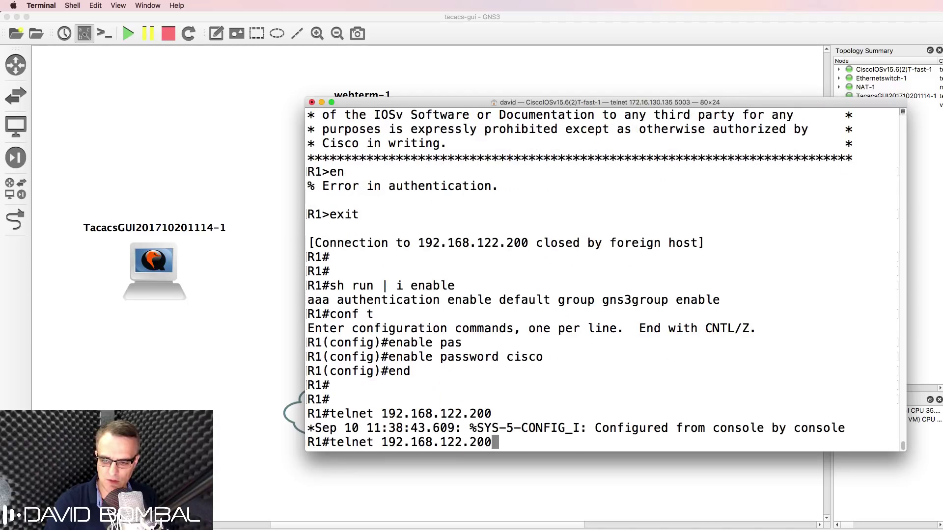
key(Return)
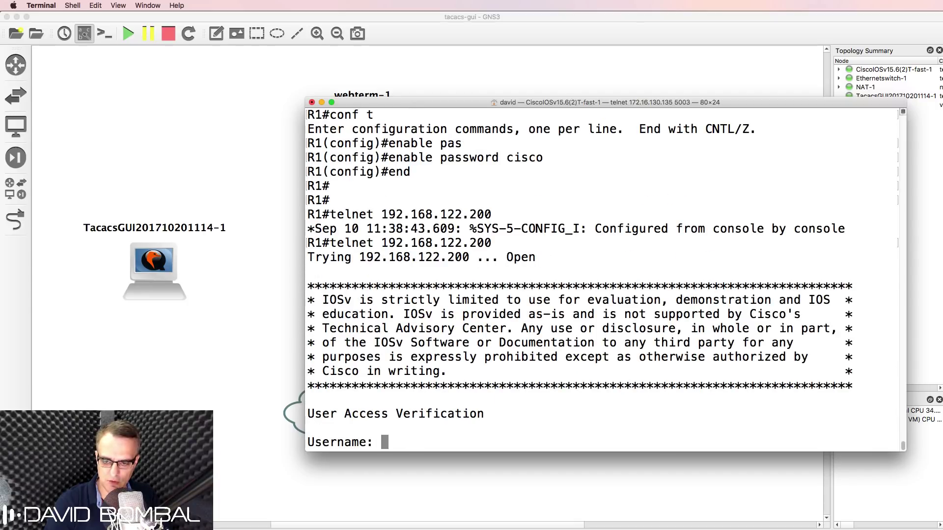
Log in as 'backup', reach privileged mode with the local enable password, then exit.
text(backup)
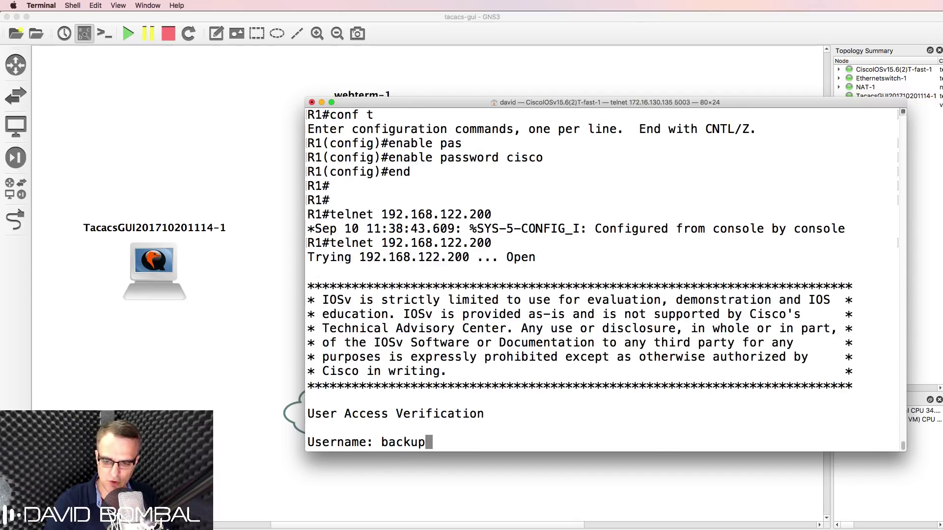
key(Return)
text(cisco)
key(Return)
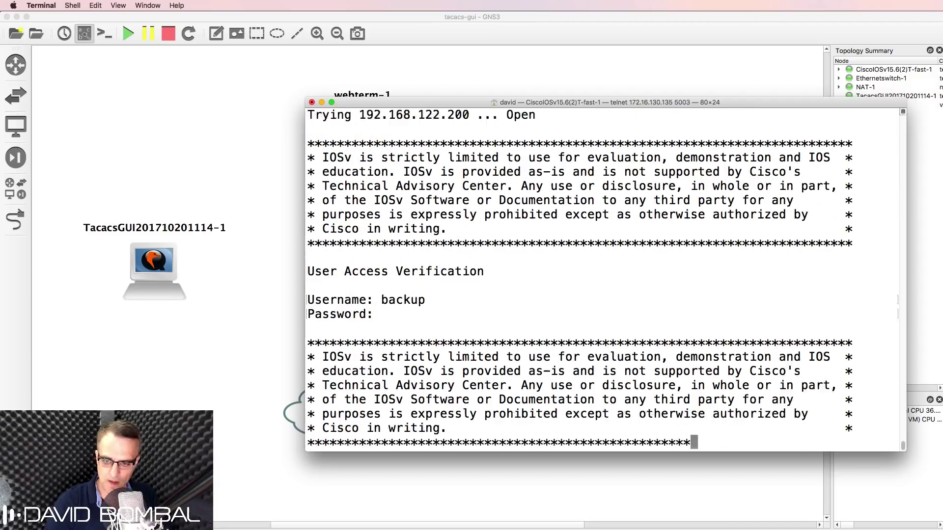
text(en)
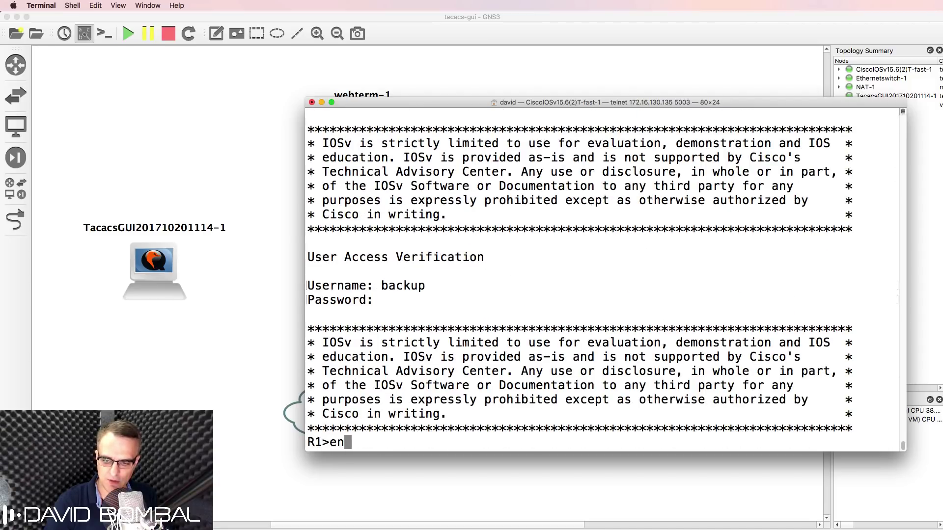
key(Return)
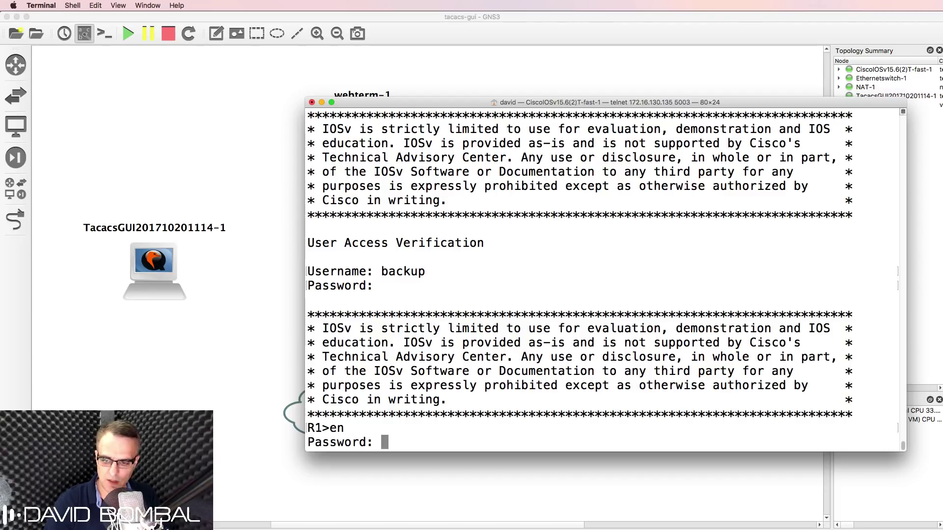
key(Return)
text(exit)
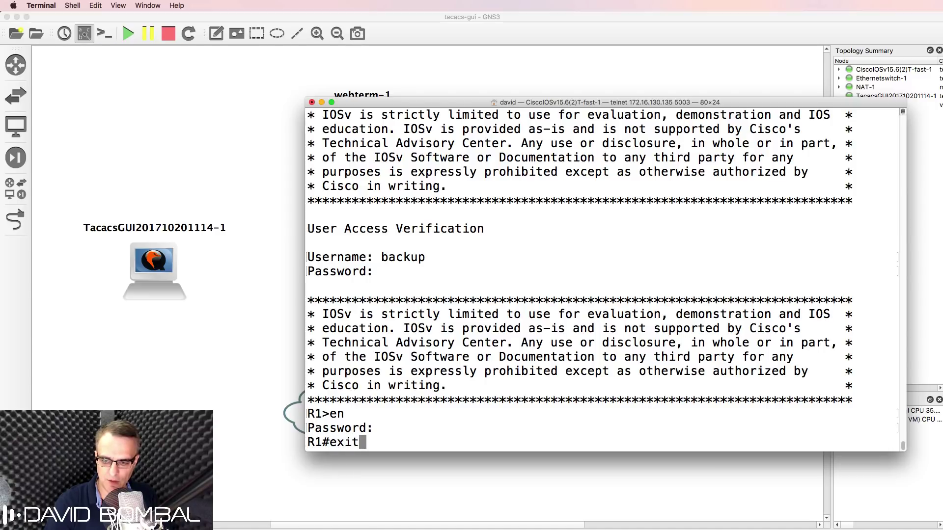
key(Return)
key(Return)
key(Return)
key(Return)
List R1's aaa lines with sh run | i aa, highlighting the local and enable fallbacks.
text(sh run )
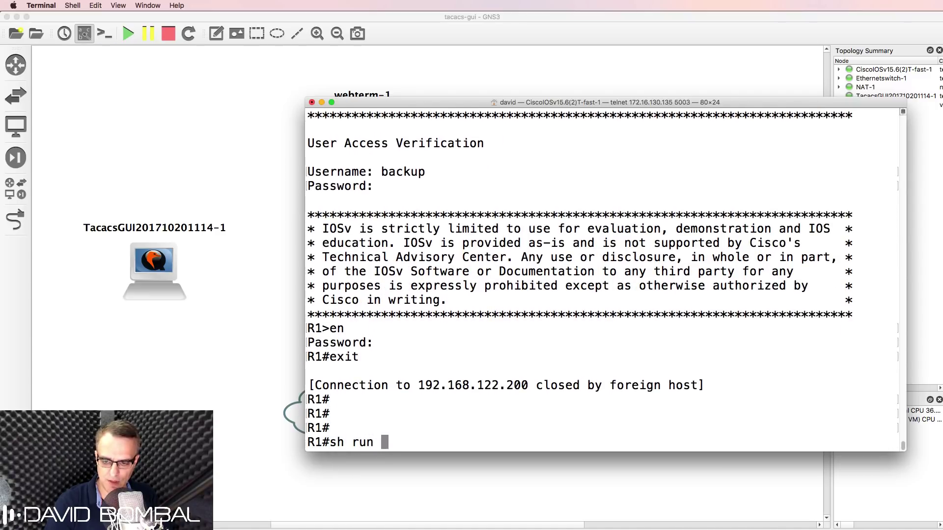
text(| u)
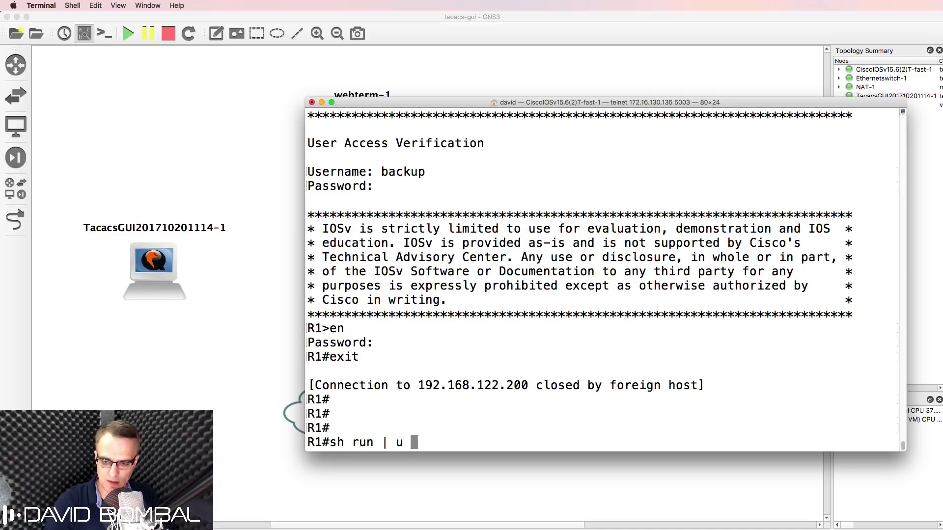
key(BackSpace)
text(i aa)
key(Return)
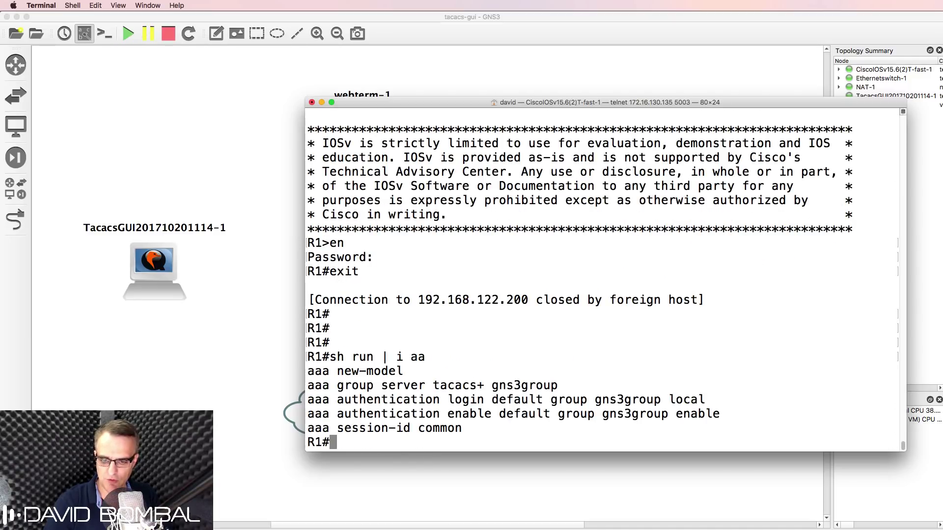
drag(308, 400, 663, 399)
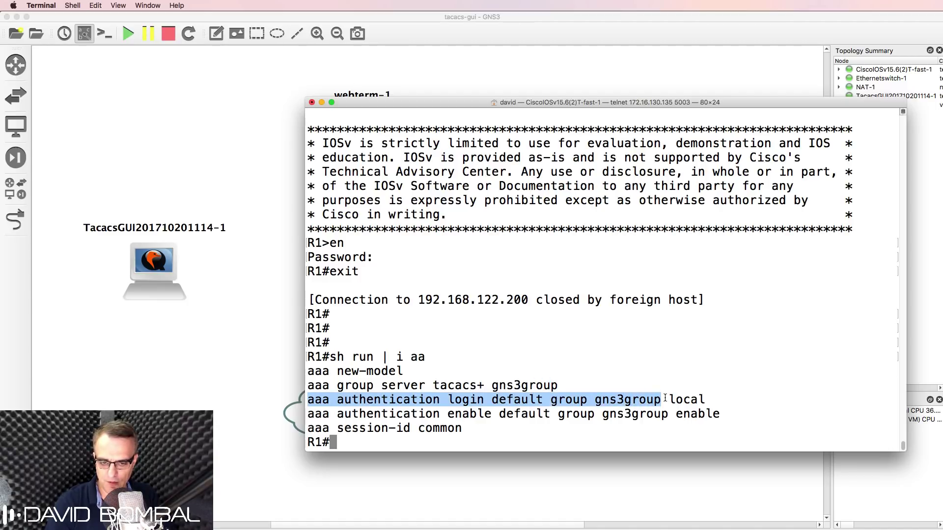
double_click(676, 399)
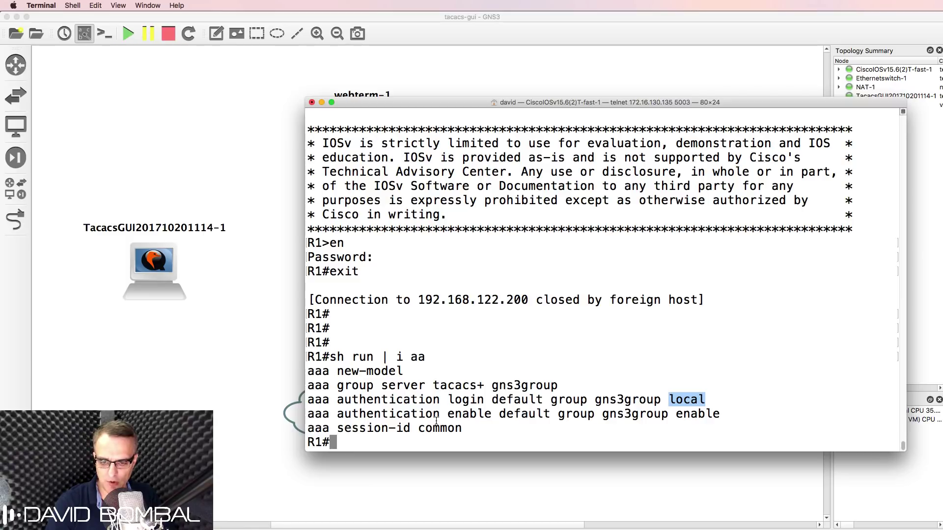
drag(446, 413, 752, 418)
click(672, 413)
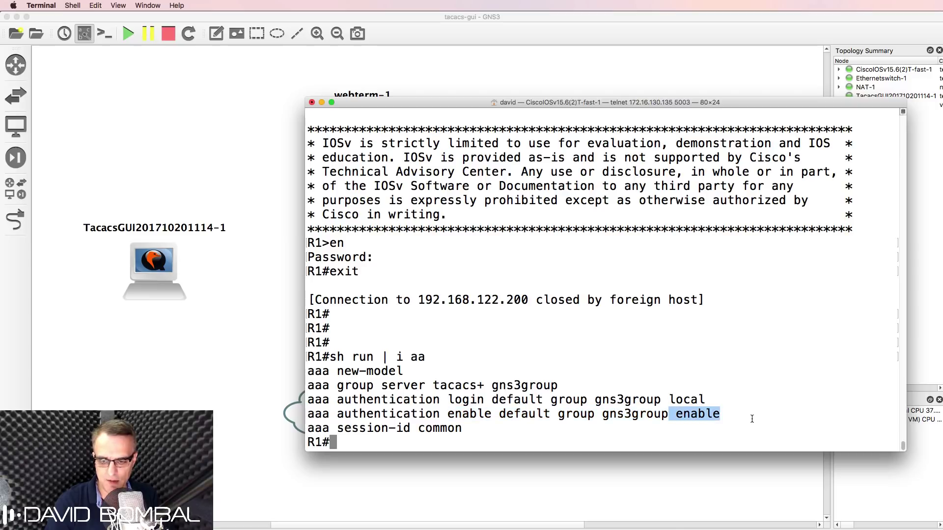
click(139, 136)
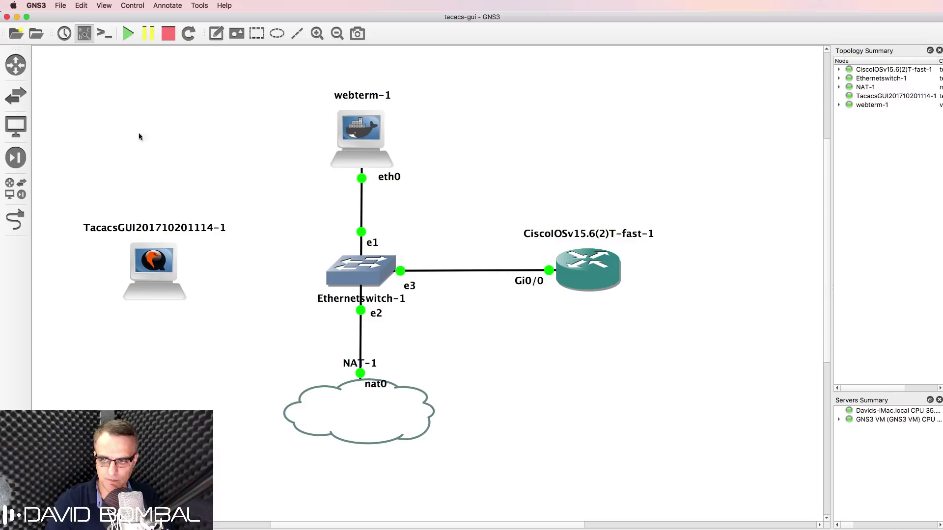
Link TacacsGUI Port1 to Ethernetswitch-1 port e0.
click(25, 226)
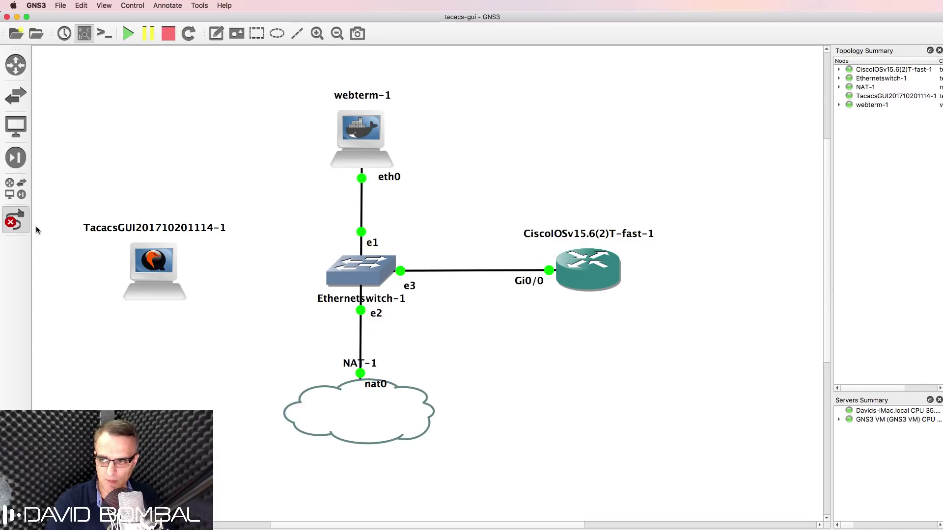
click(166, 275)
click(176, 270)
click(362, 273)
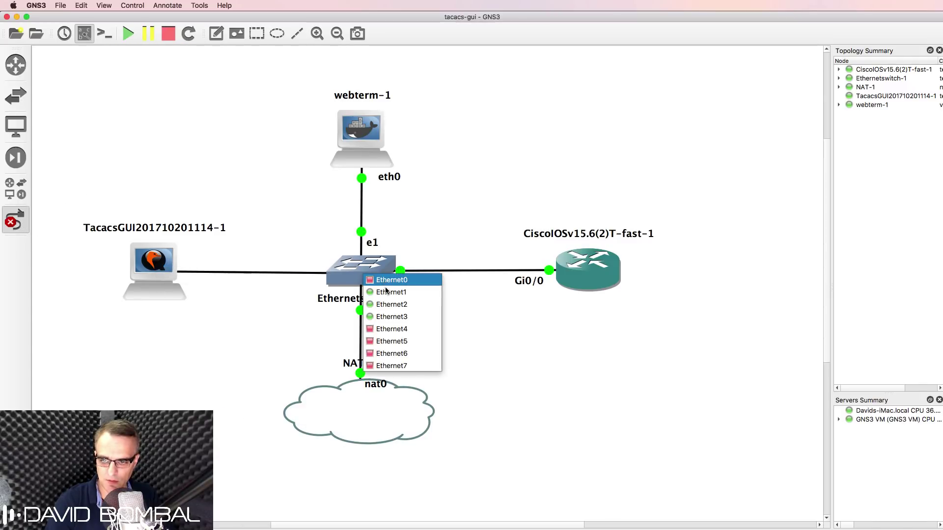
click(388, 280)
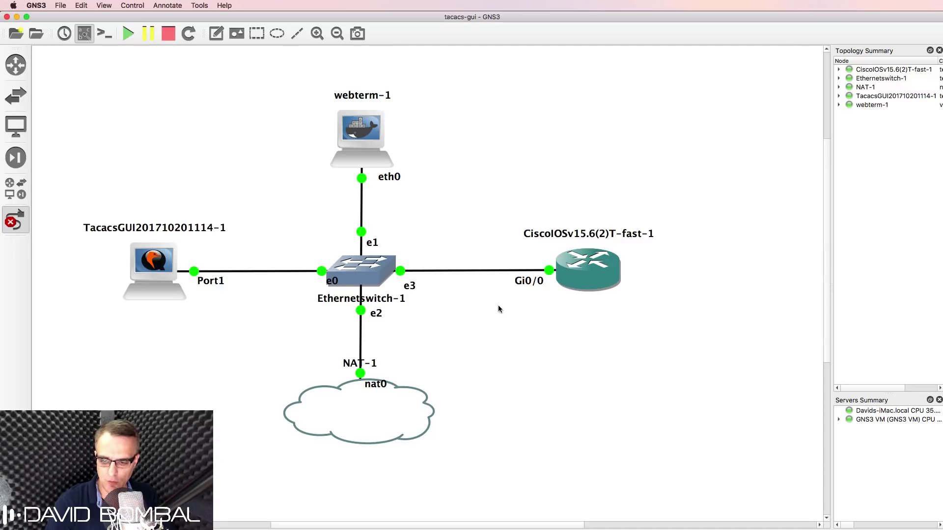
Telnet to 192.168.122.200 again and see the 'backup' login rejected.
key(super+Tab)
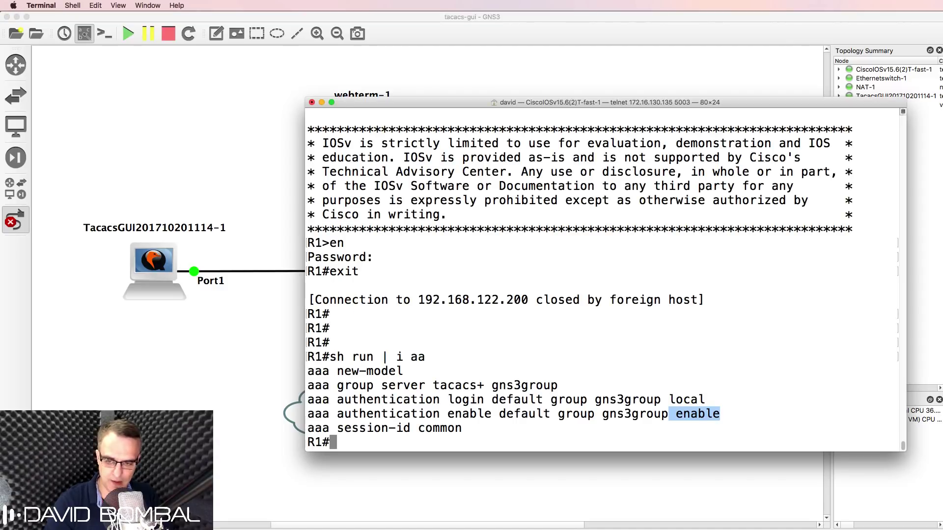
text(sh line)
key(Return)
key(Up)
key(Up)
key(Up)
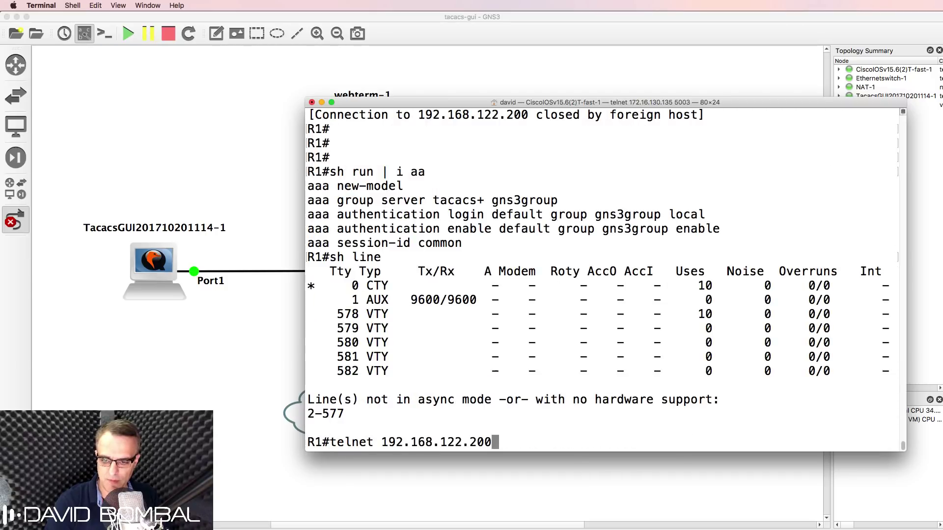
key(Return)
text(backup)
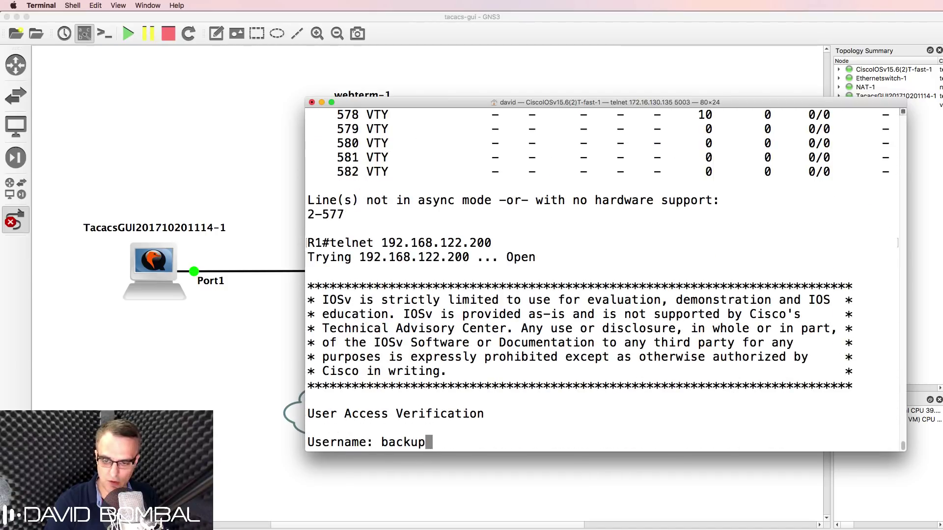
key(Return)
key(Return)
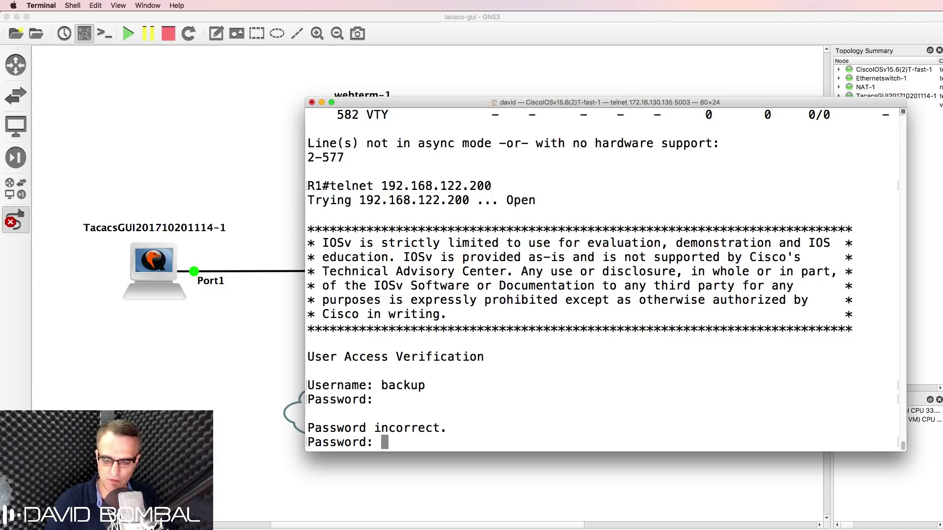
key(Return)
key(Return)
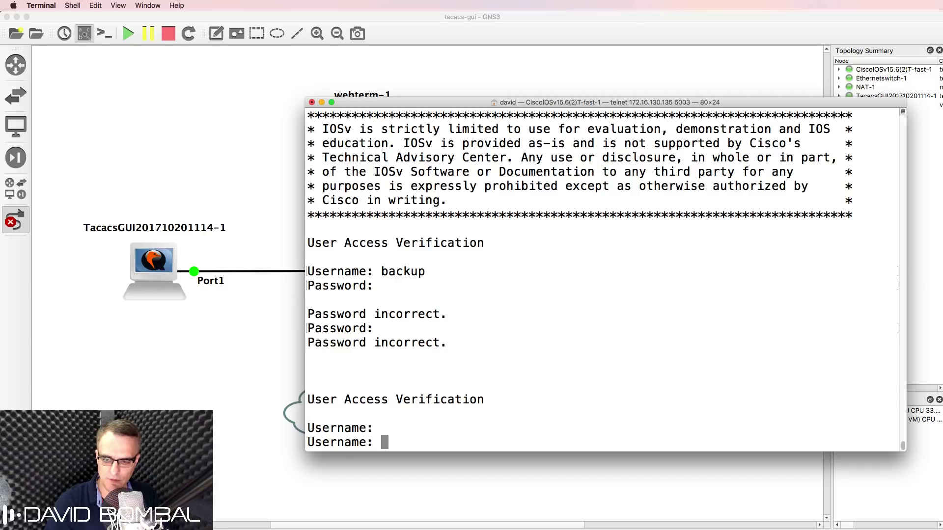
Log in as user1 via TACACS+ and enter enable mode.
text(user1)
key(Return)
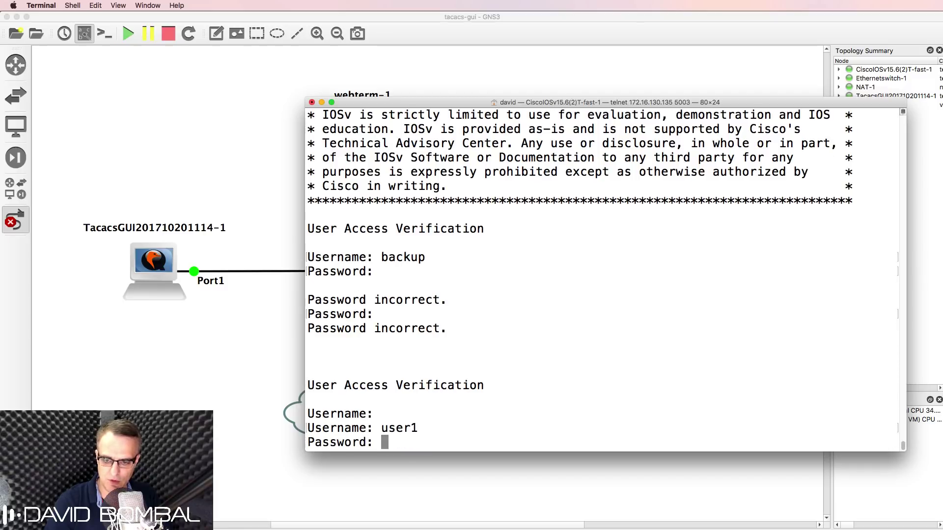
key(Return)
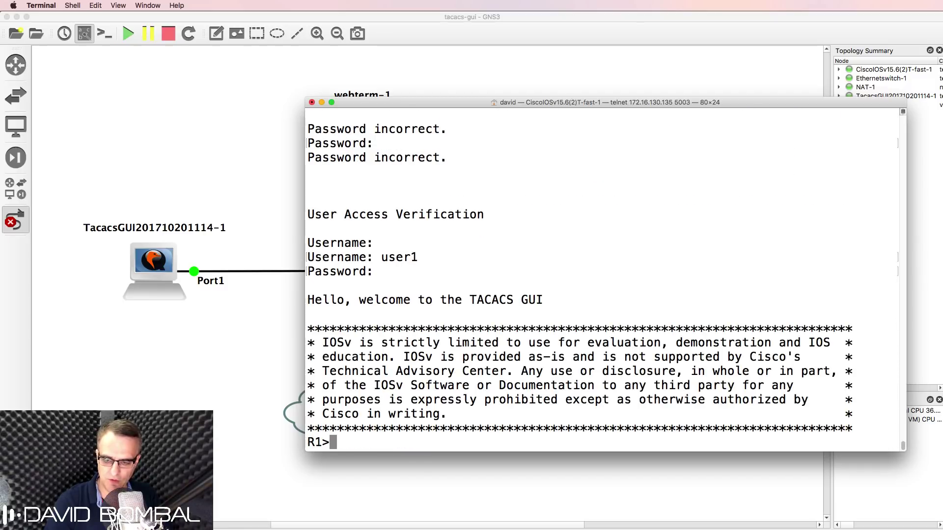
text(en)
key(Return)
key(Return)
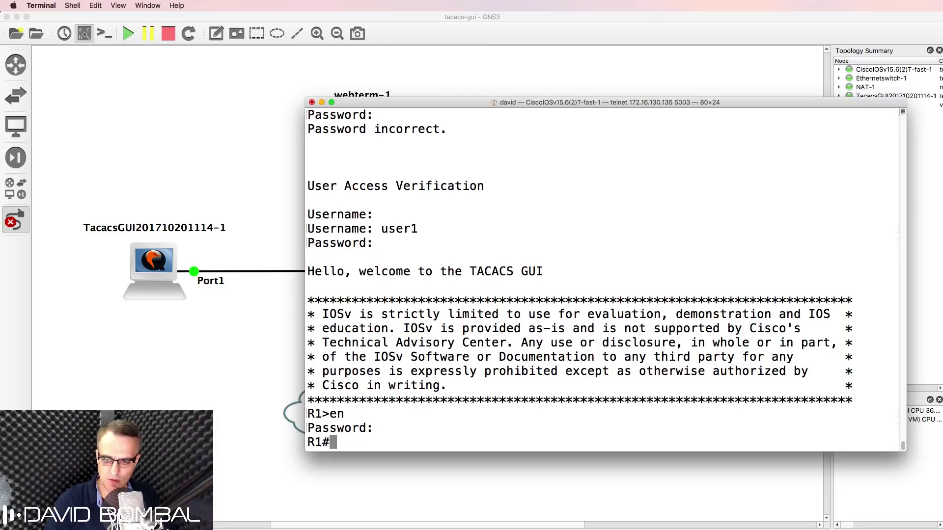
View the TacacsGUI Devices list and Device Groups list.
click(278, 154)
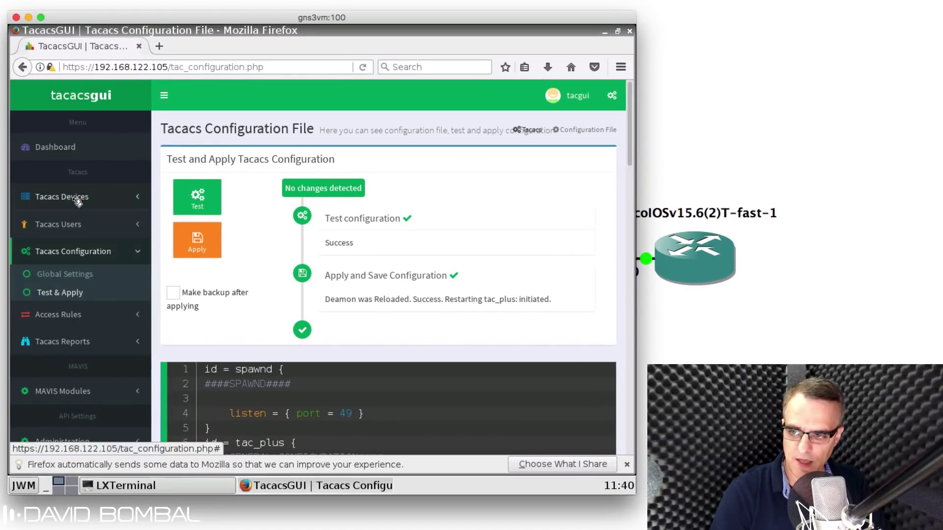
click(85, 205)
click(81, 222)
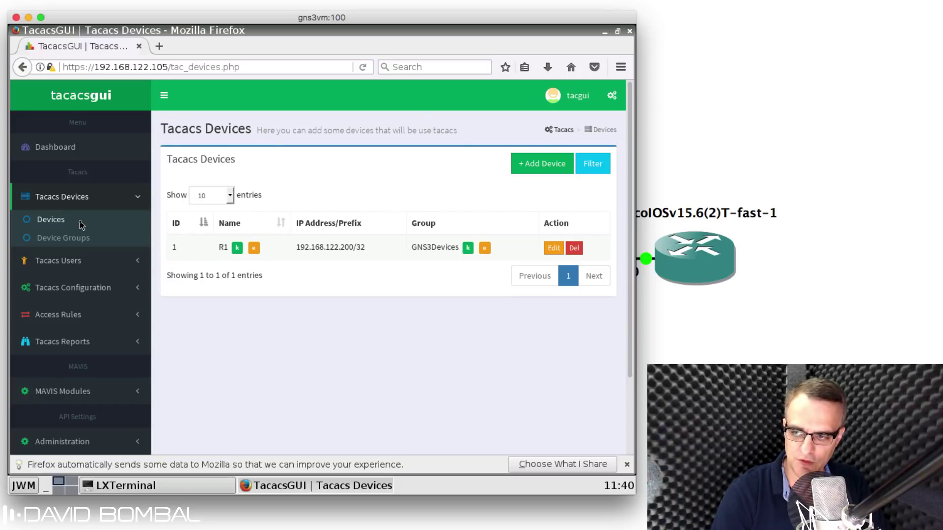
click(68, 246)
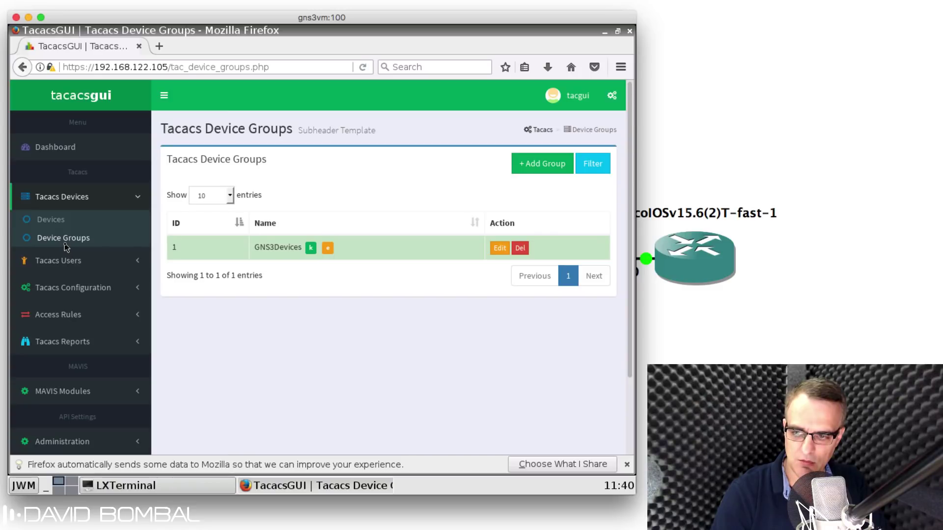
Return to the Tacacs Users list and highlight user1's welcome message.
click(65, 260)
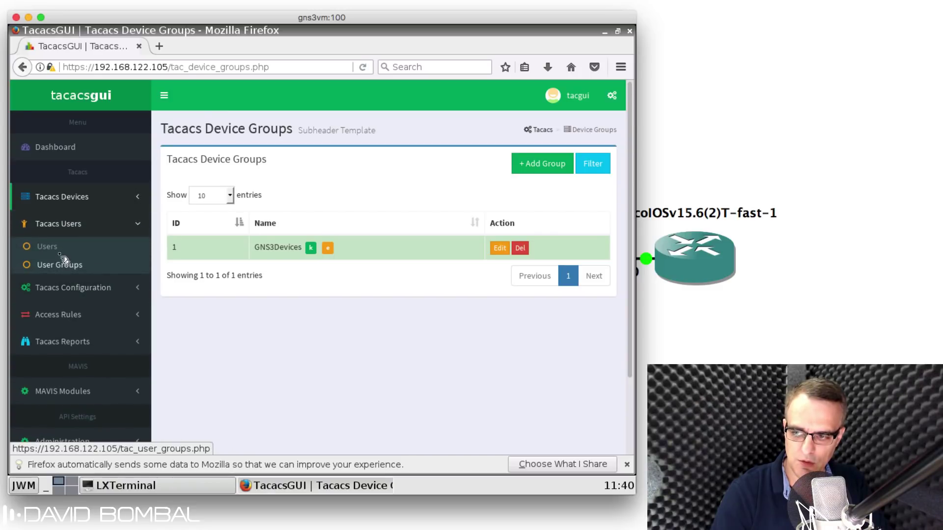
click(55, 249)
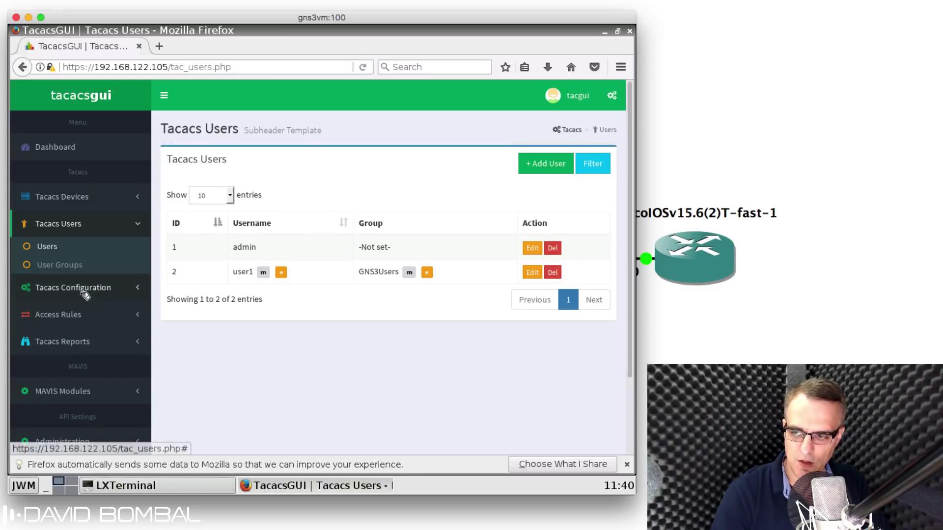
click(81, 314)
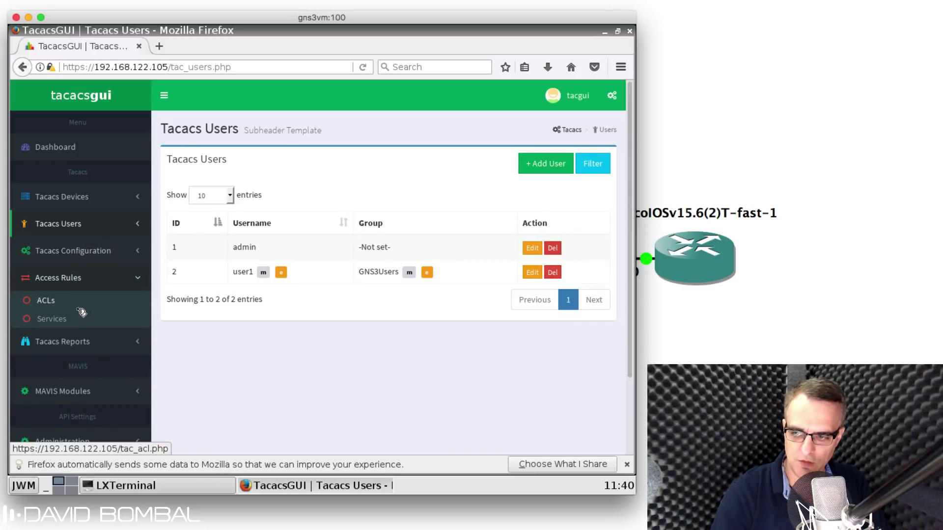
click(72, 225)
click(70, 252)
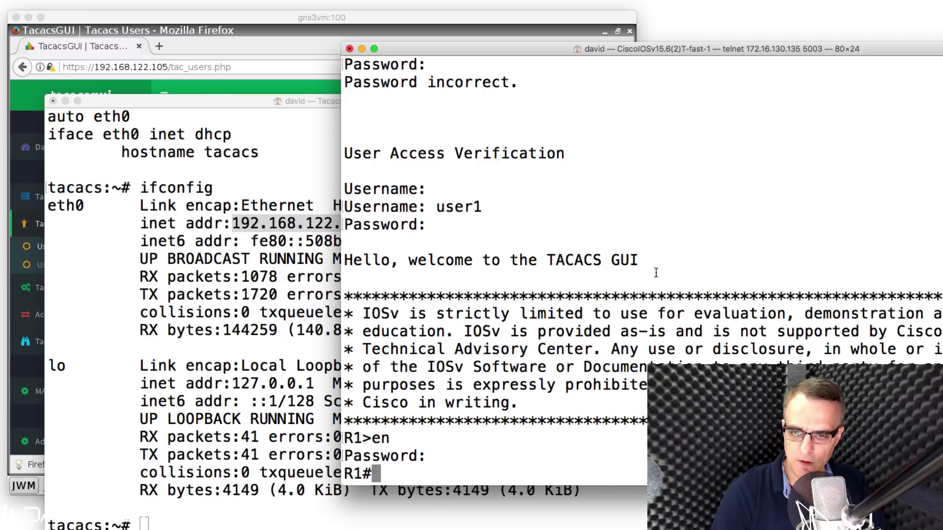
drag(656, 273, 332, 242)
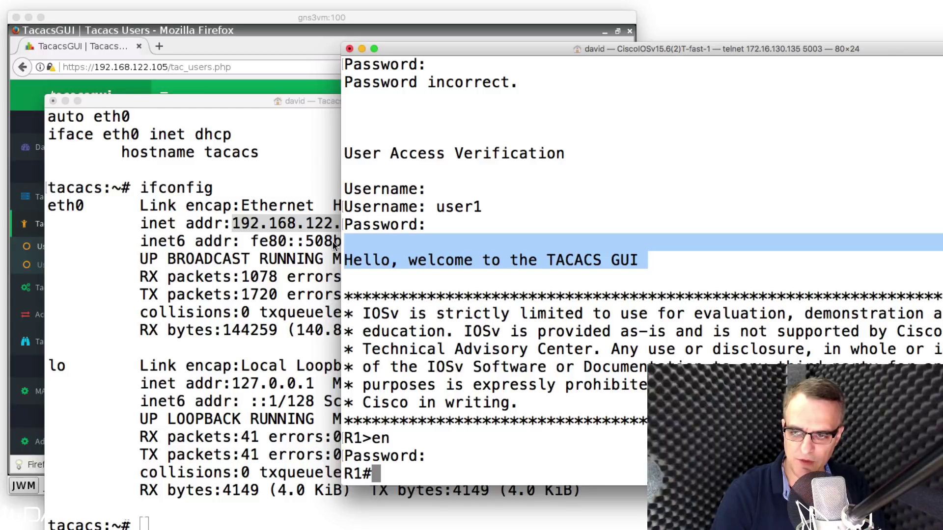
click(288, 28)
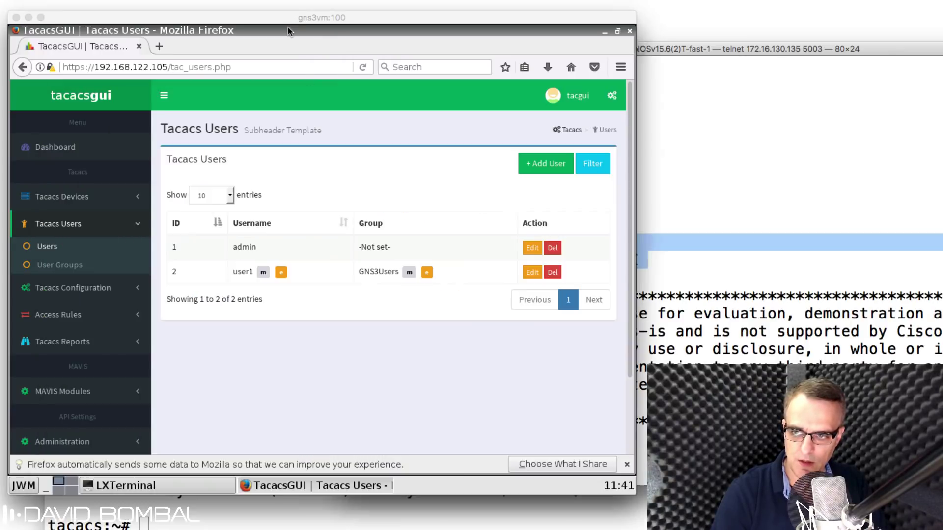
Add 'This is a cool TACACS Server!' as a new line in user1's message and save.
click(526, 274)
click(290, 214)
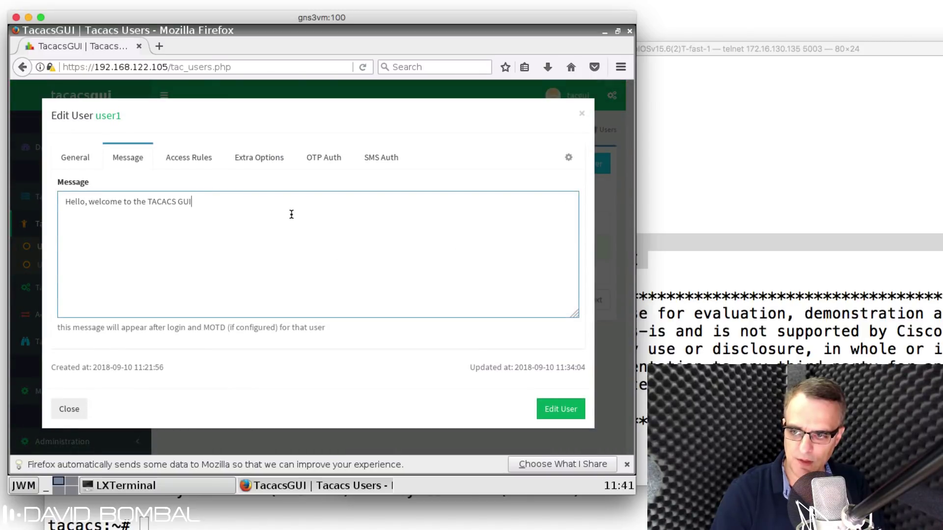
key(Return)
key(Return)
text(This is a)
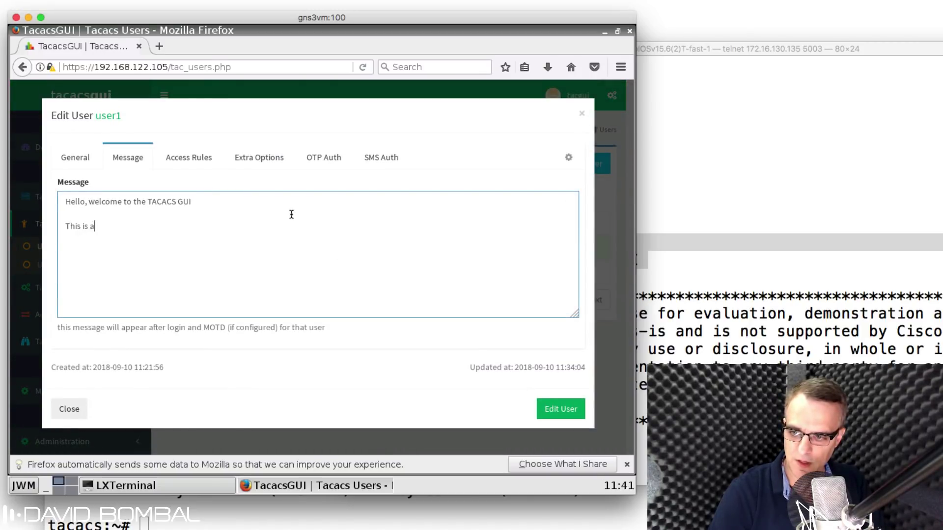
text( cool TACA)
key(BackSpace)
key(BackSpace)
key(BackSpace)
key(BackSpace)
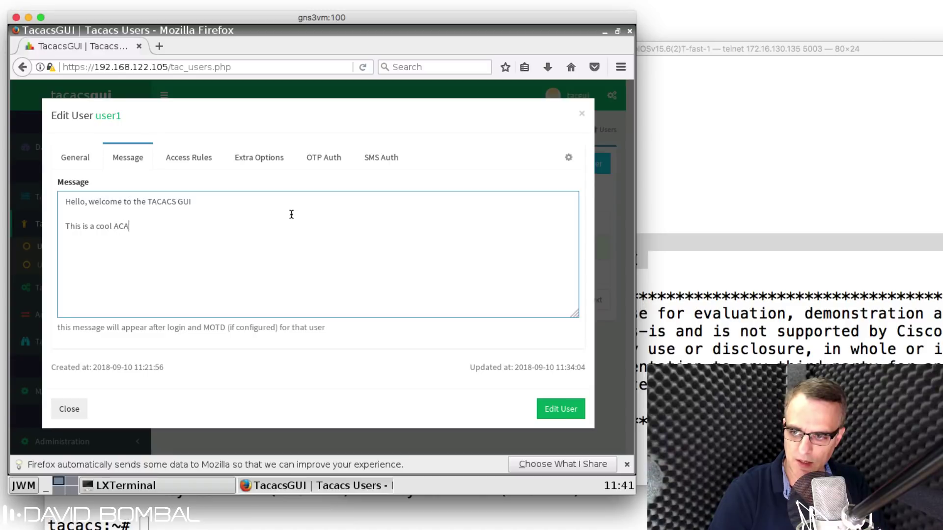
text(TACACS Server!)
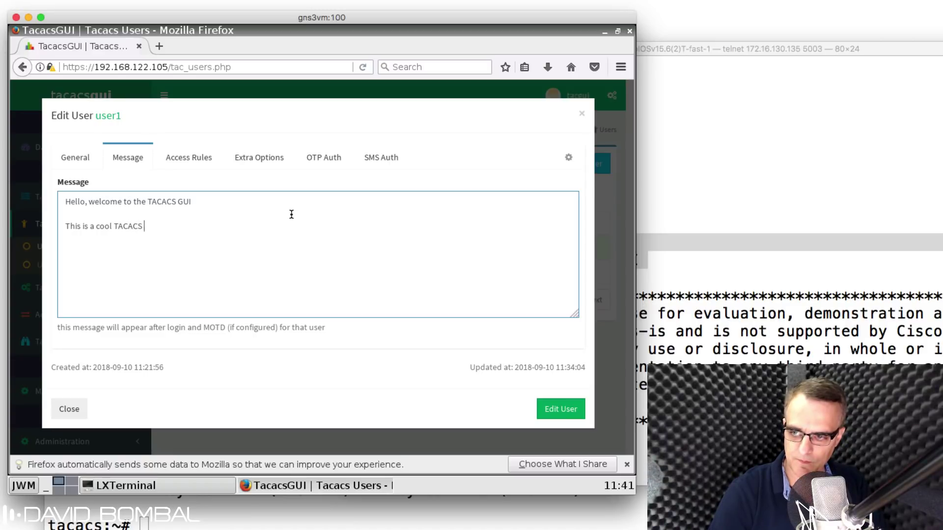
click(553, 409)
Apply the pending configuration changes with backup turned off.
click(494, 96)
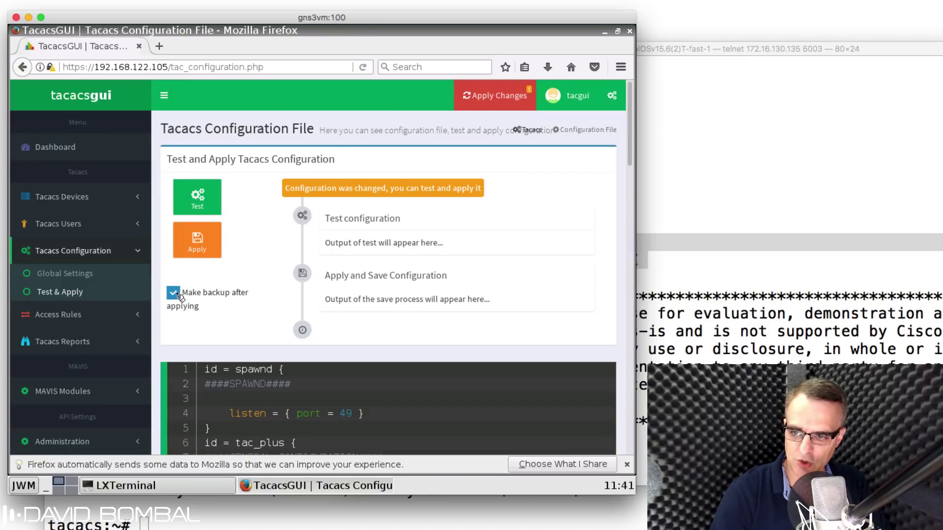
click(172, 292)
click(194, 229)
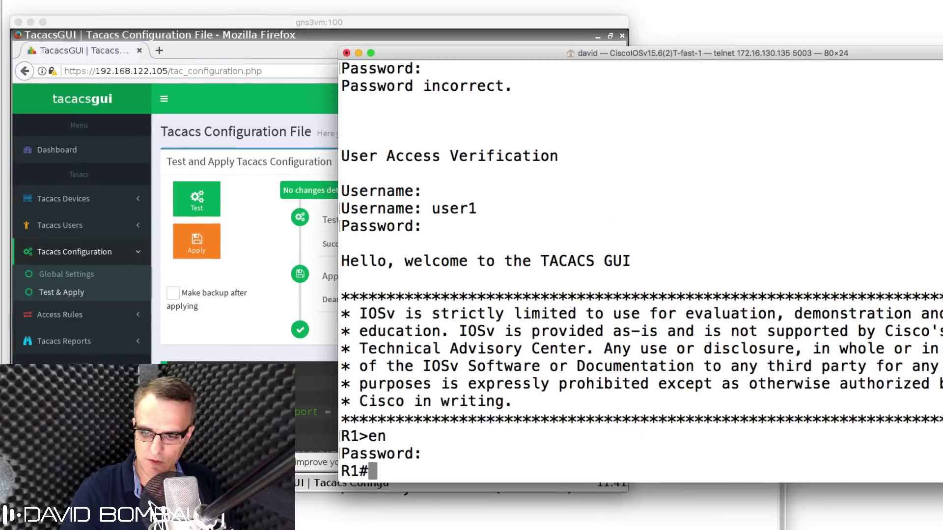
text(sh )
text(line)
key(Return)
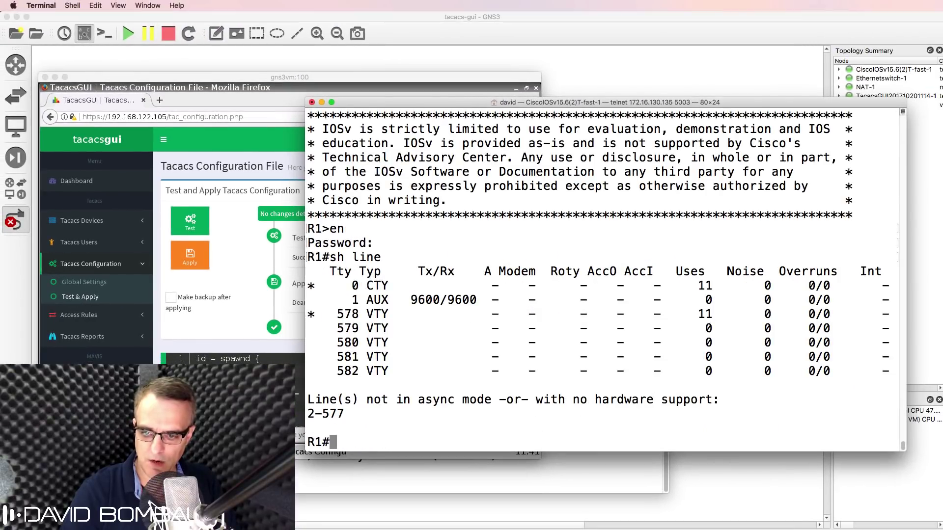
Exit and telnet back into R1 as user1.
text(exit)
key(Return)
key(Up)
key(Up)
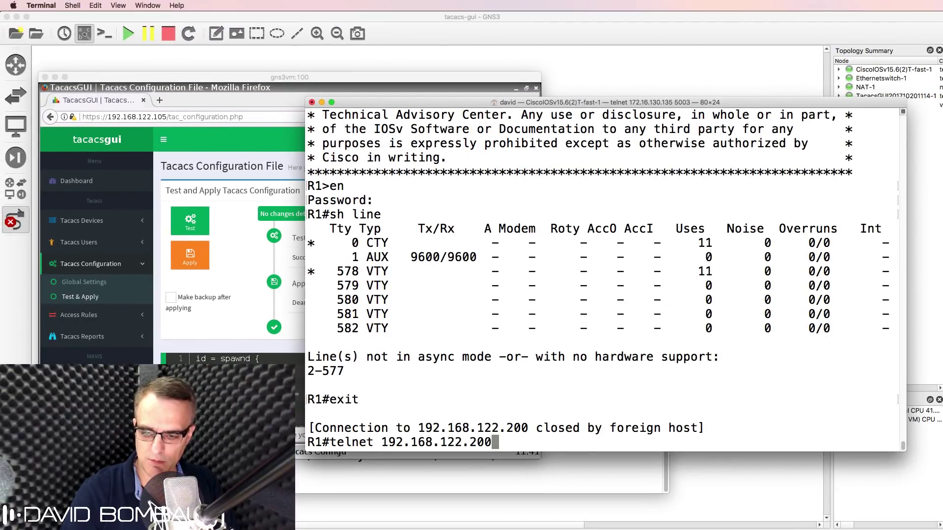
key(Down)
key(Return)
text(user1)
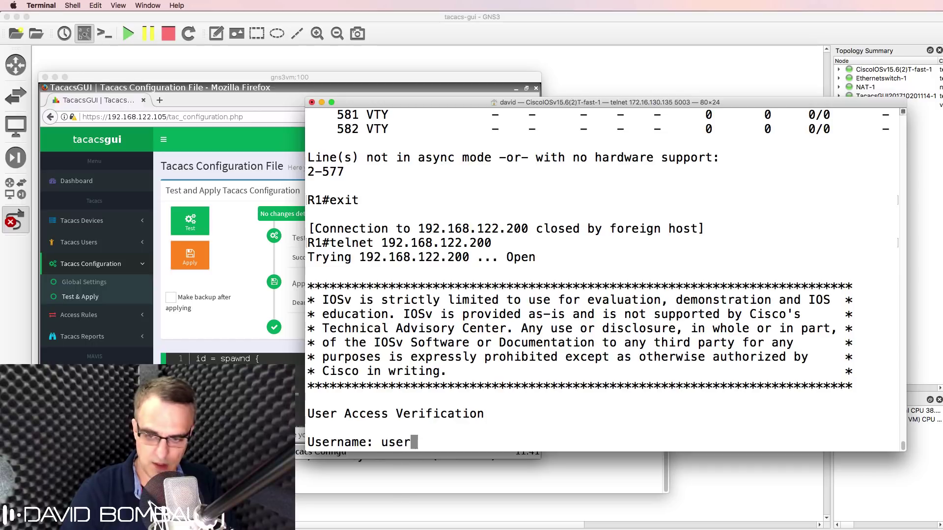
key(Return)
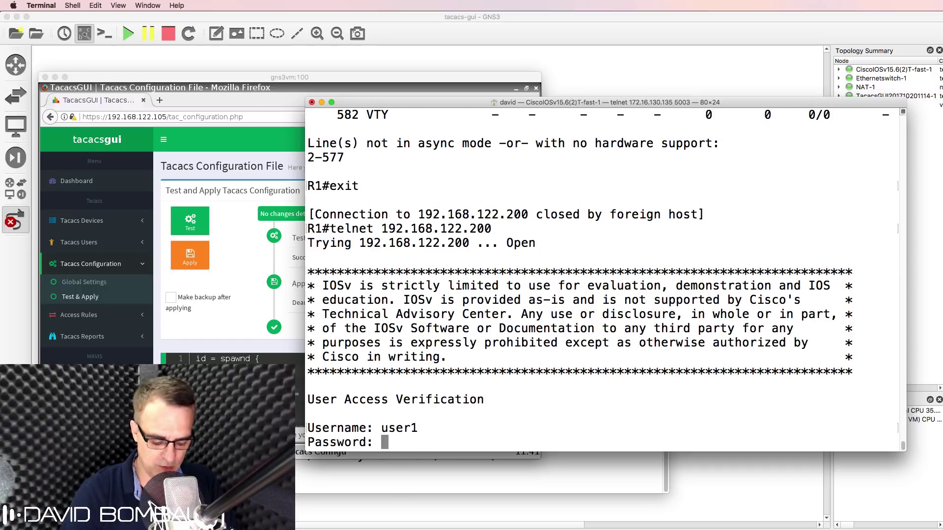
key(Return)
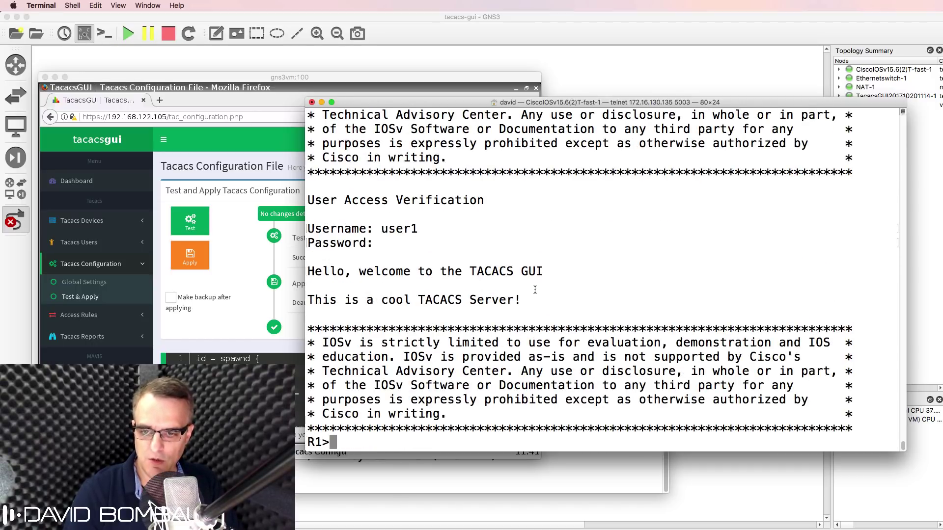
Highlight the custom welcome message lines and enter enable mode on R1.
drag(534, 290, 287, 225)
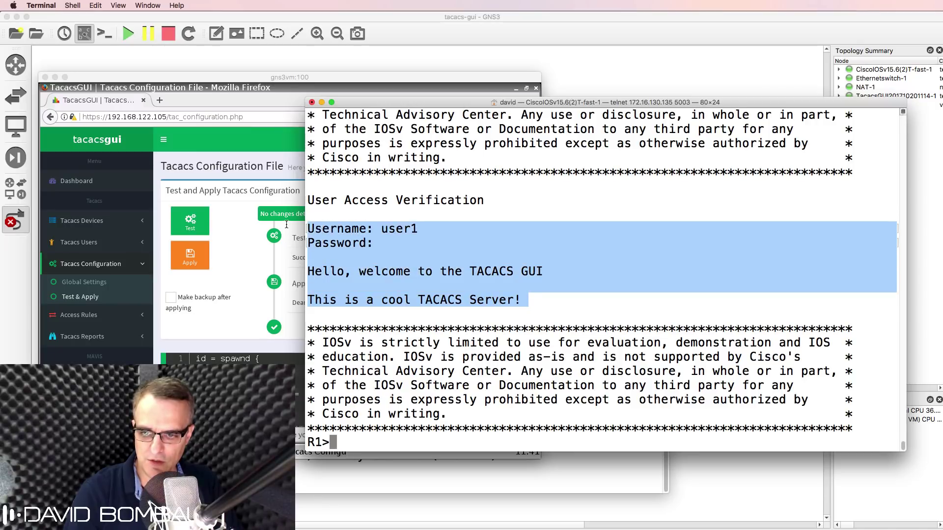
drag(297, 257, 296, 260)
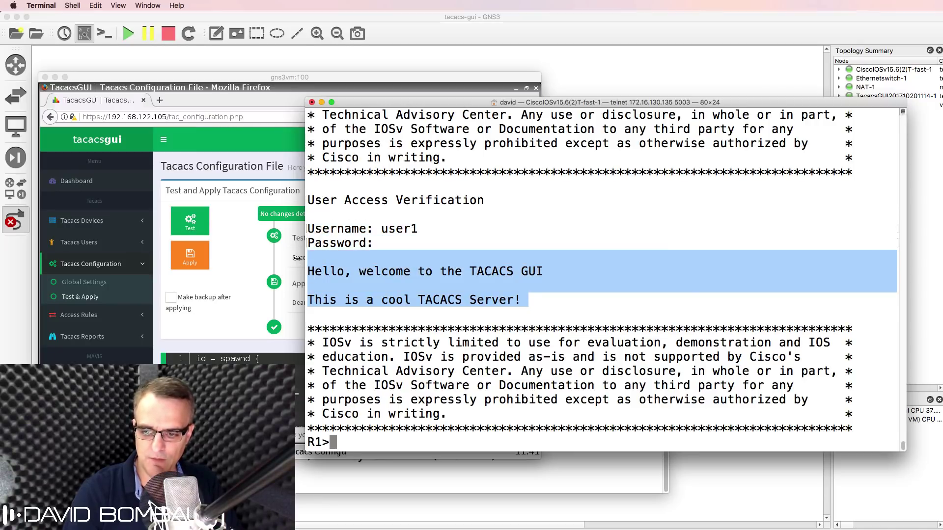
text(en)
key(Return)
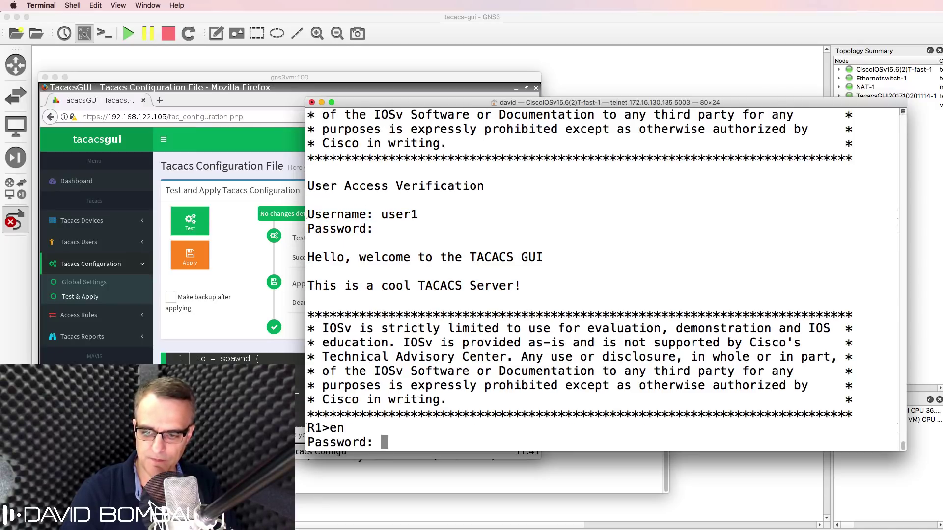
key(Return)
key(super+Tab)
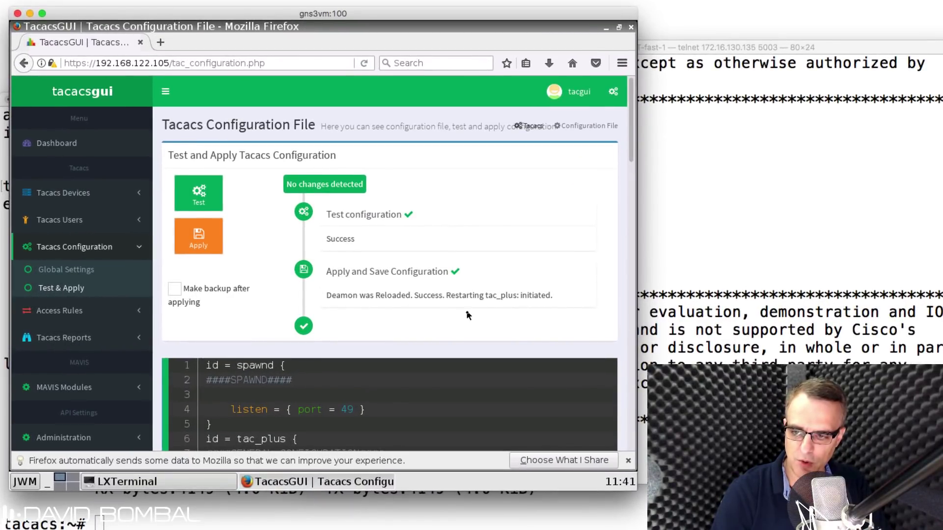
Leave the backup-after-applying option off and open the Tacacs Users list.
click(177, 290)
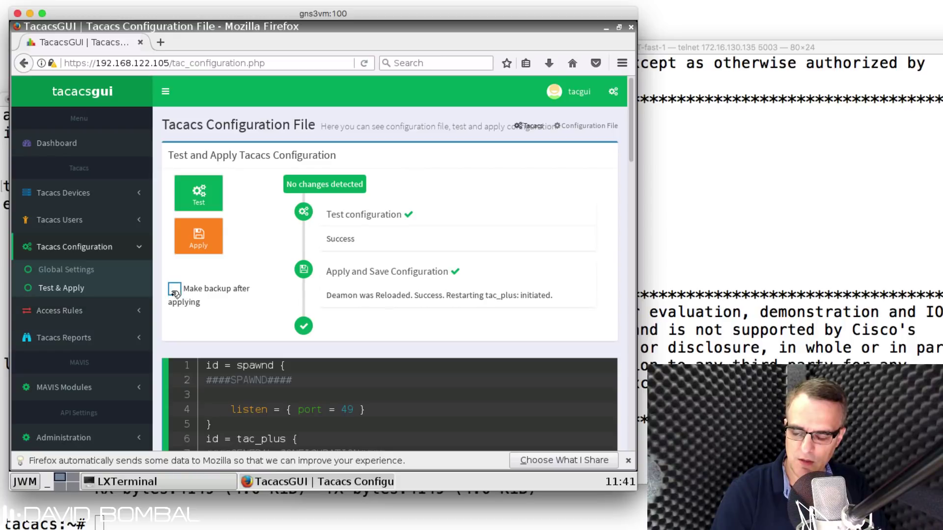
click(184, 289)
click(183, 291)
click(181, 292)
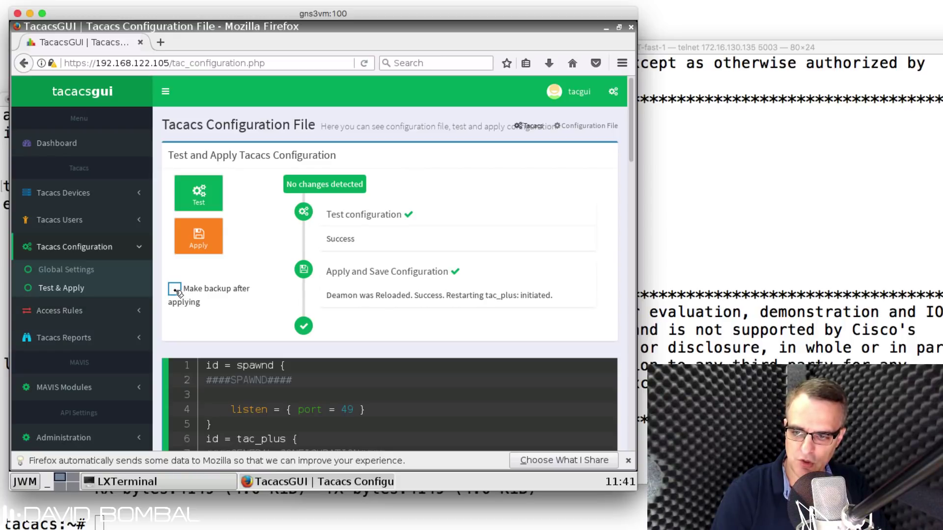
click(178, 291)
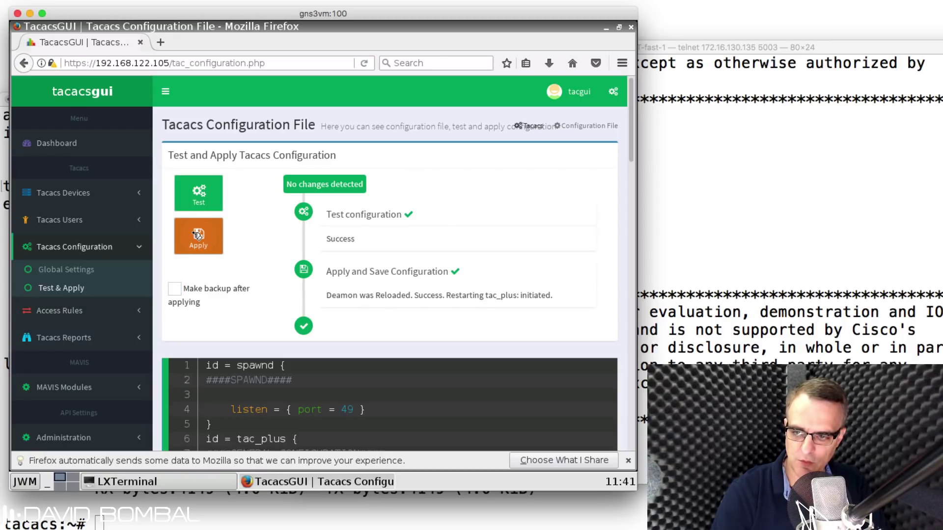
click(73, 220)
click(66, 248)
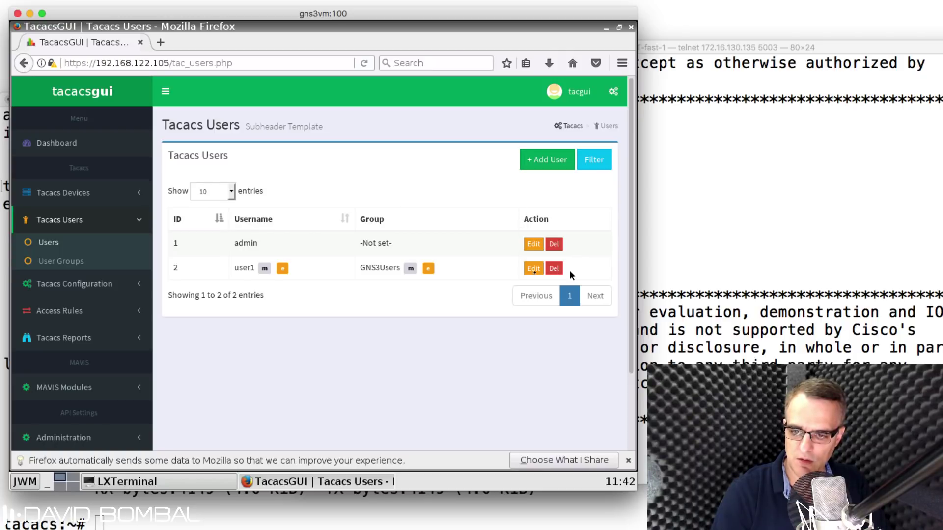
Start a new user2 entry and assign it to the GNS3Users group.
click(540, 159)
click(177, 196)
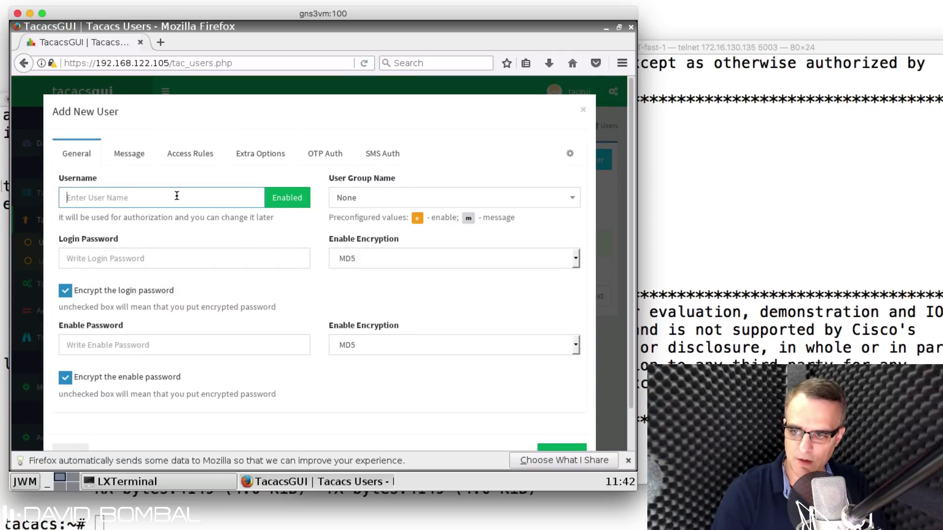
text(uer)
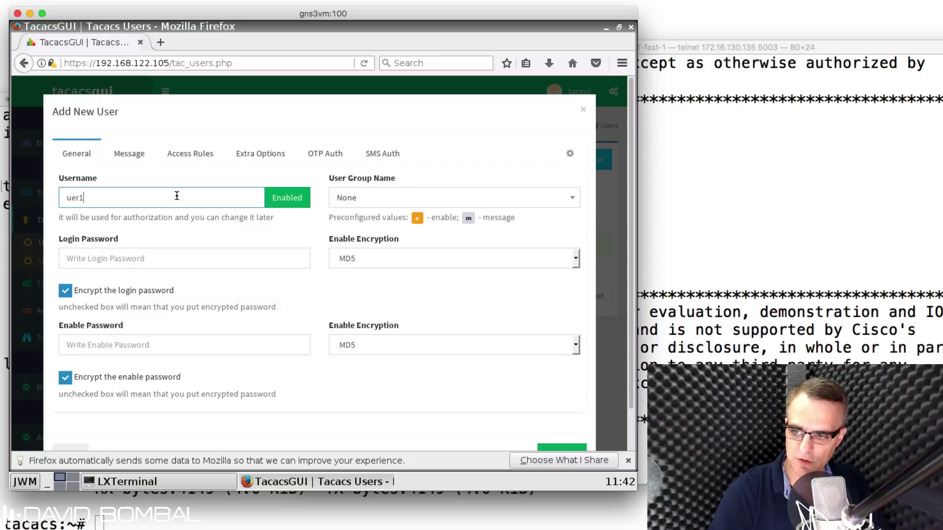
click(444, 201)
click(420, 255)
Set user2's login and enable passwords with Clear Text encryption and save the user.
click(131, 257)
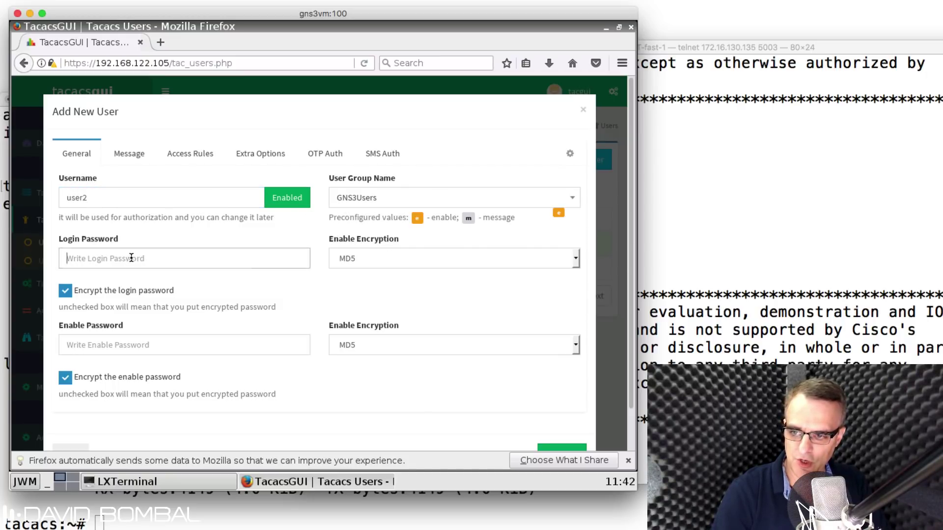
text(cisco)
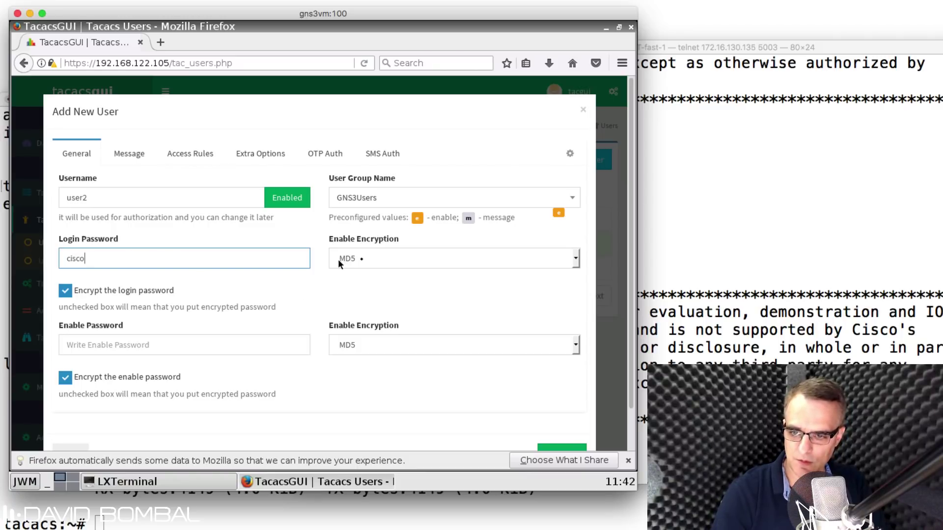
click(338, 258)
click(364, 275)
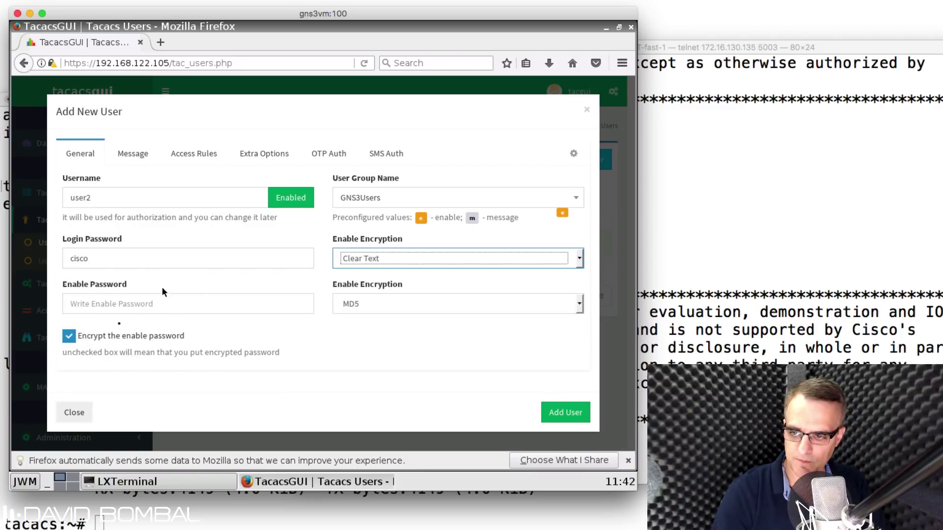
click(119, 305)
text(cisco)
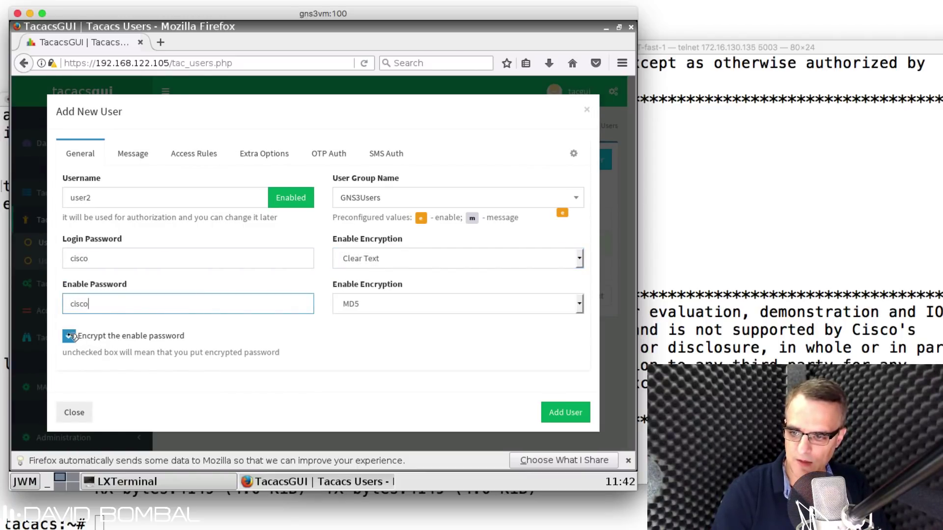
click(71, 337)
click(442, 305)
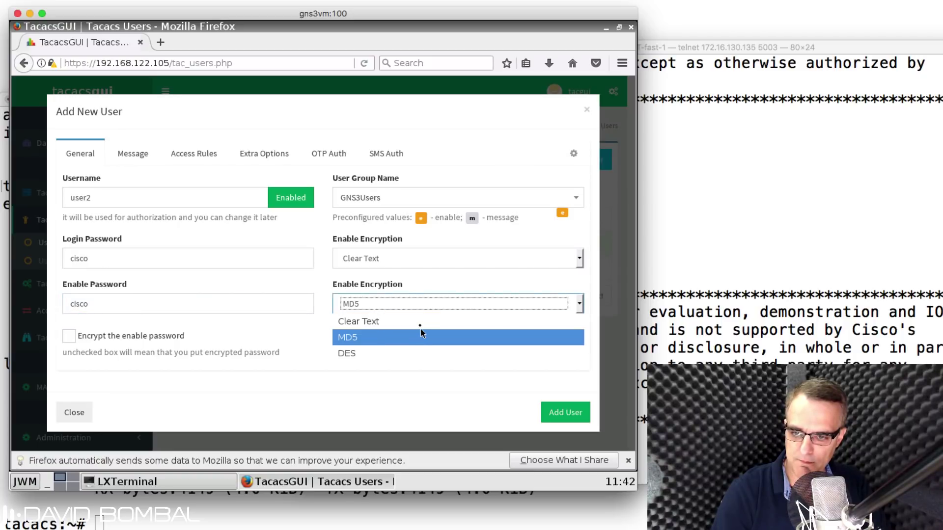
click(420, 321)
click(572, 372)
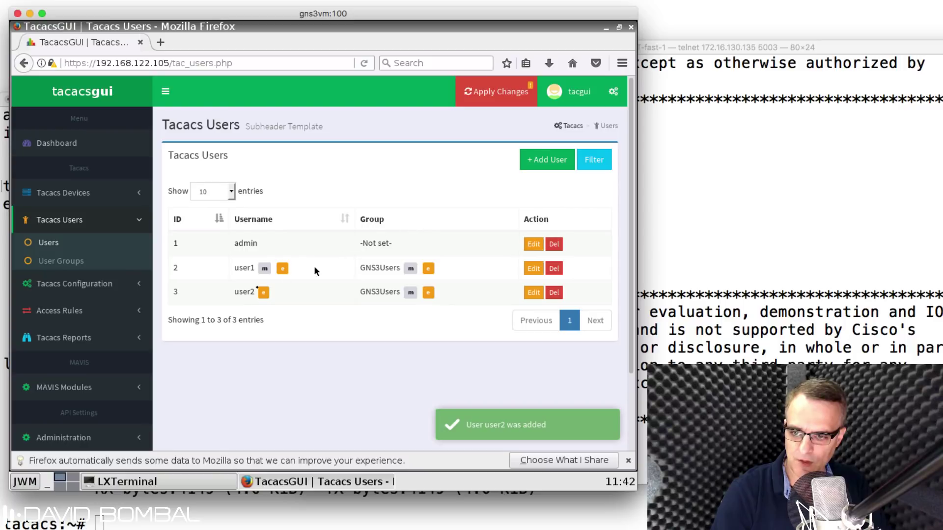
Test and apply the updated TACACS configuration without backup.
click(498, 92)
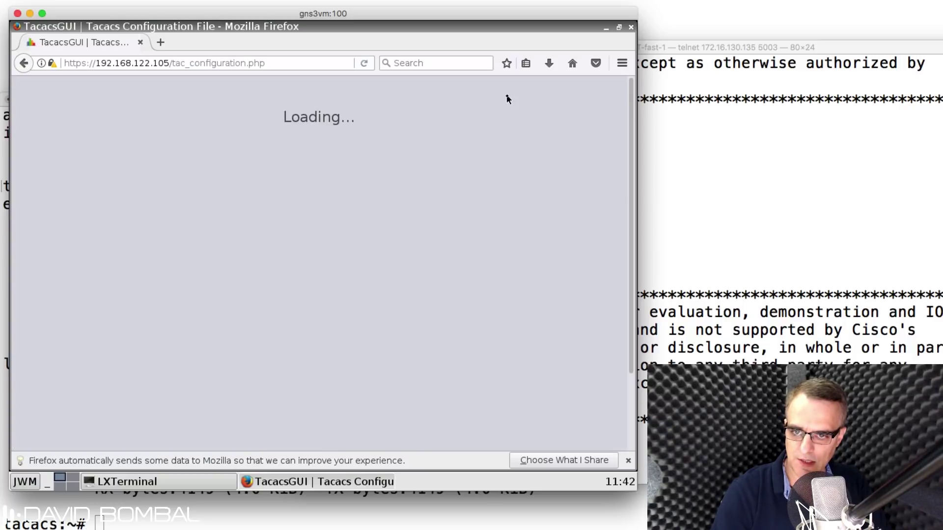
click(174, 288)
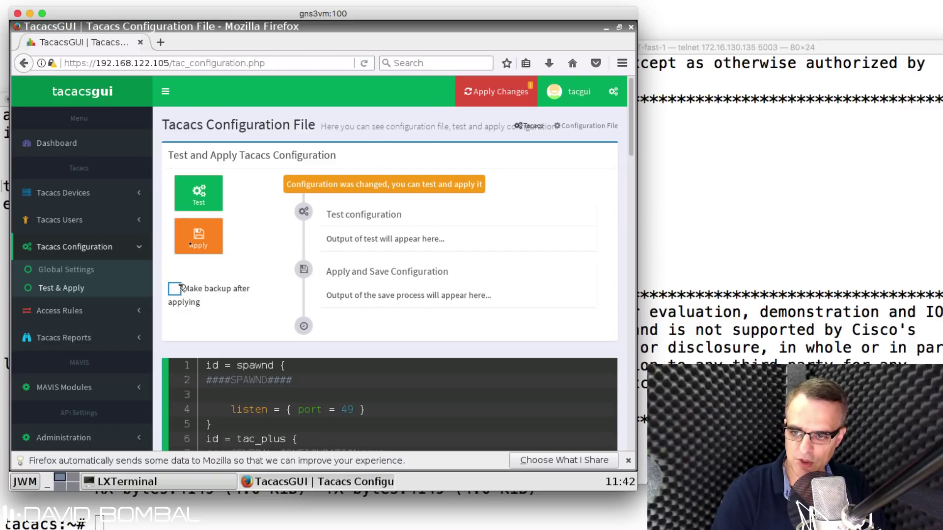
click(196, 243)
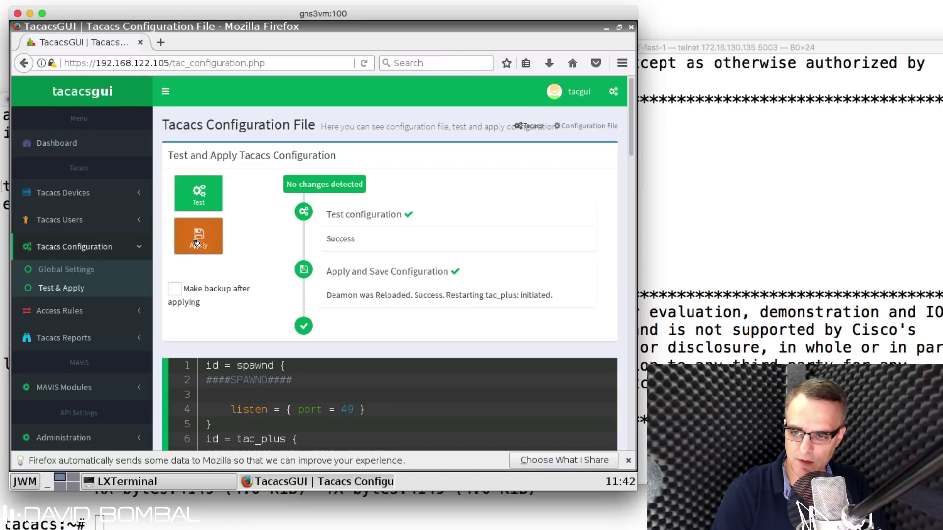
click(210, 187)
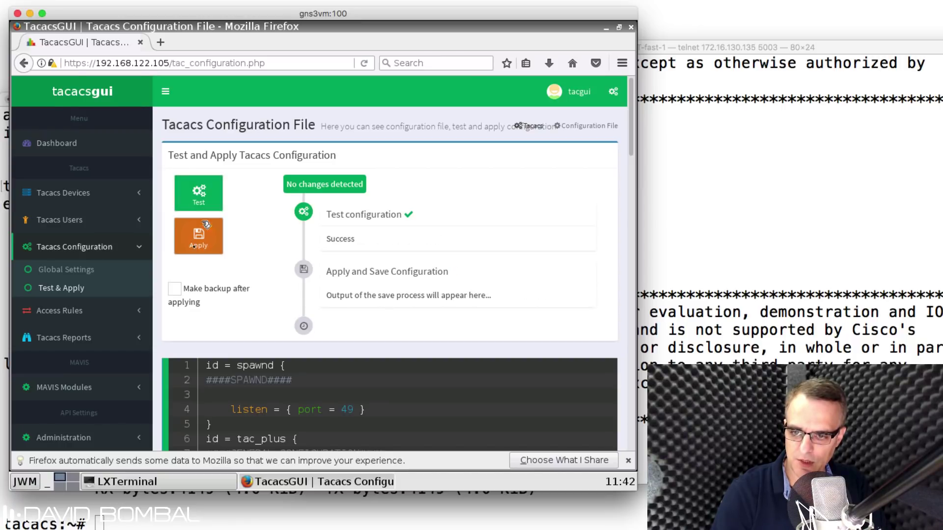
click(197, 245)
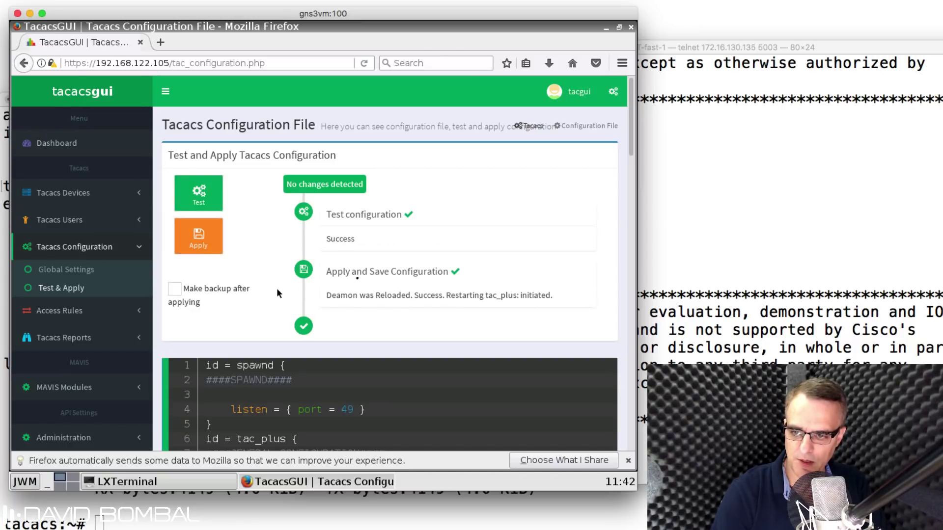
End the current R1 login session and reopen a telnet connection to 192.168.122.200.
click(740, 179)
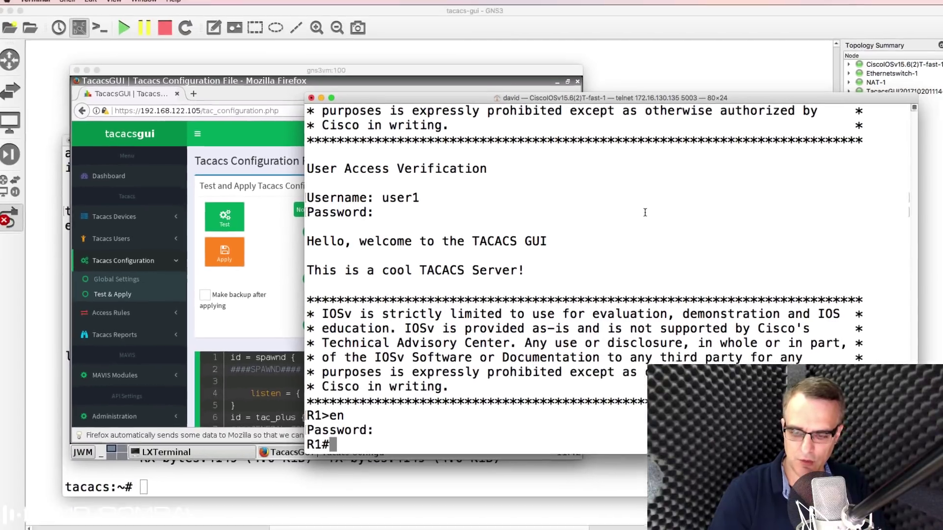
text(exit)
key(Return)
key(Up)
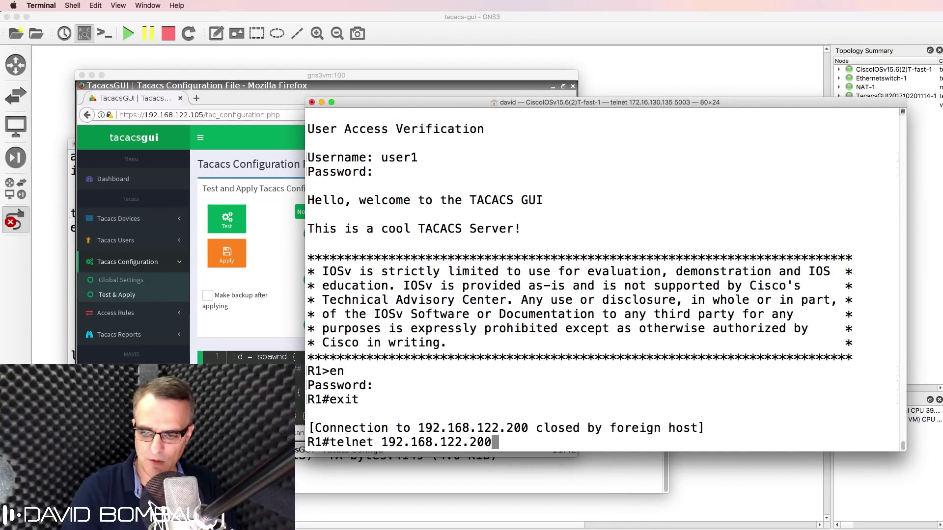
key(Return)
Log in to R1 as user2 via TACACS+ and enter privileged mode with the enable password.
text(user)
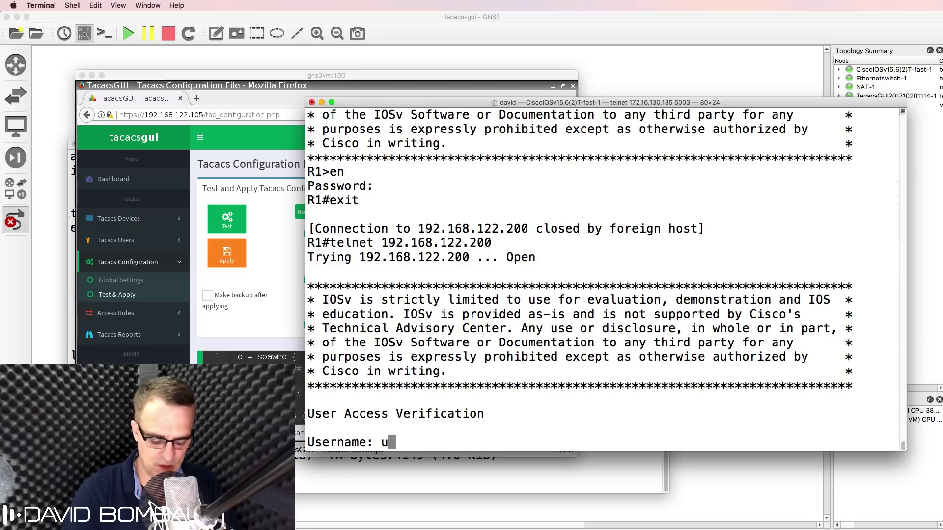
text(2)
key(Return)
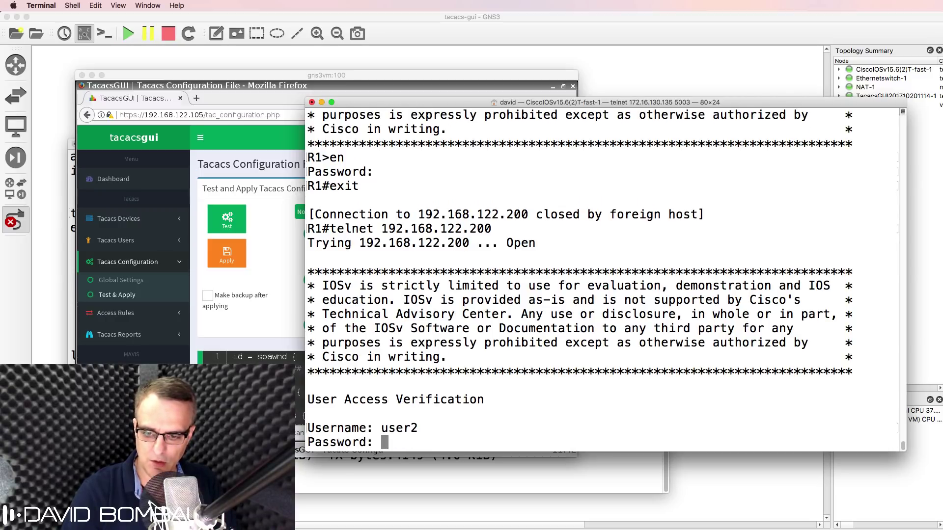
text(cisco)
key(Return)
text(en)
key(Return)
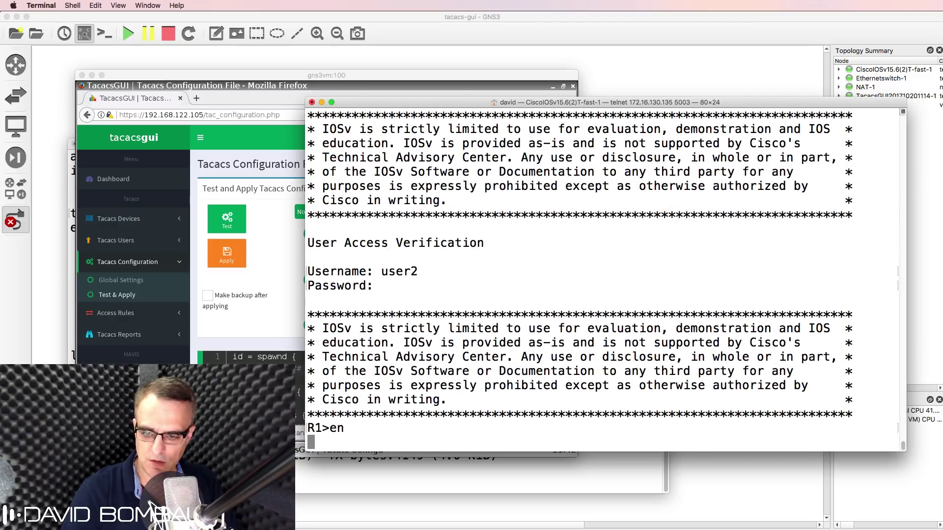
text(cisco)
key(Return)
Run sh line on R1 and highlight the in-use 578 VTY line.
text(s)
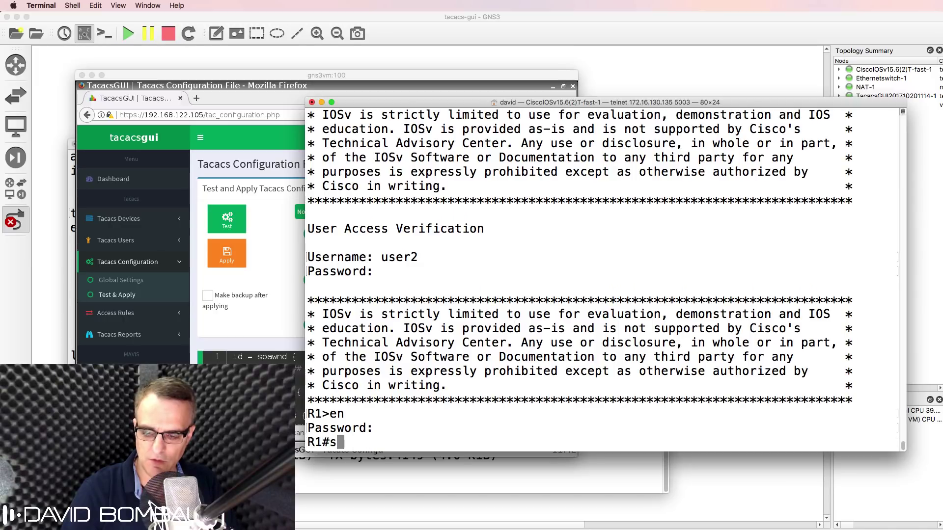
text(h line)
key(Return)
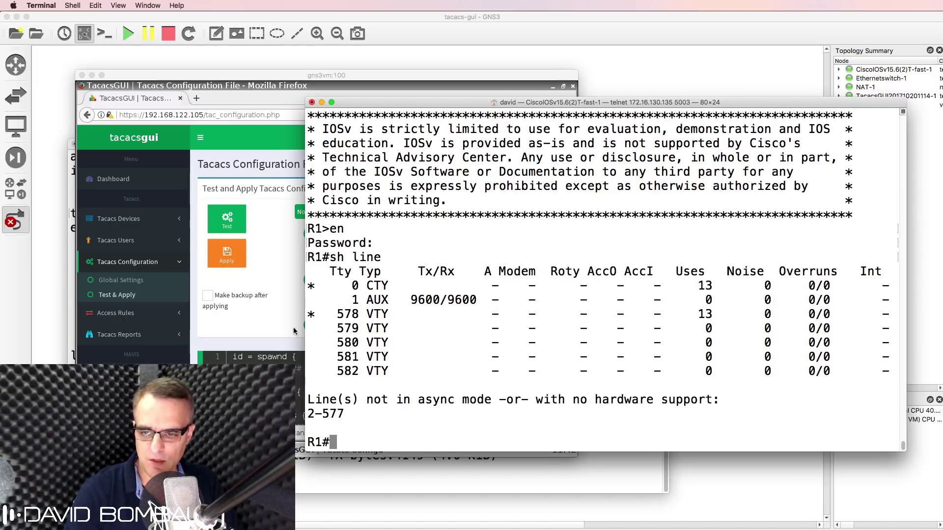
drag(402, 328, 244, 319)
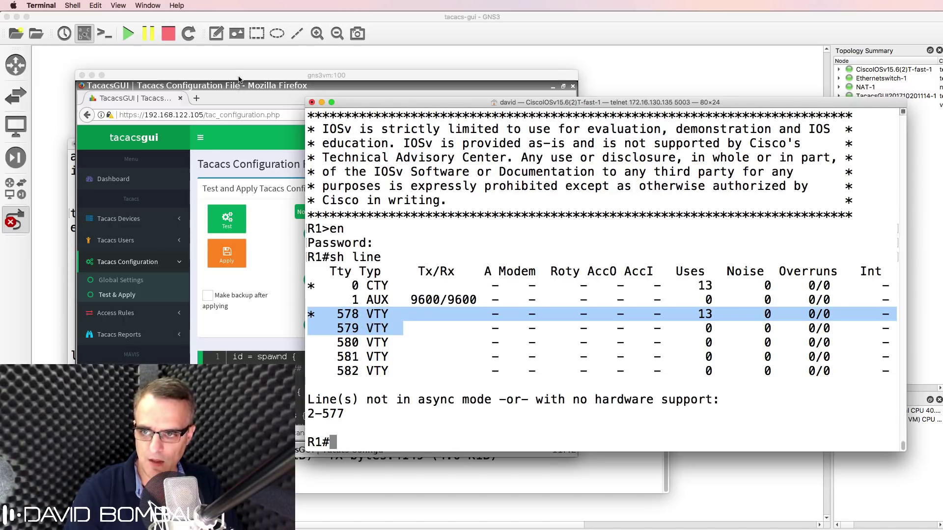
Bring the GNS3 lab topology back to front and move the switch's e0 port label left.
click(243, 100)
click(250, 60)
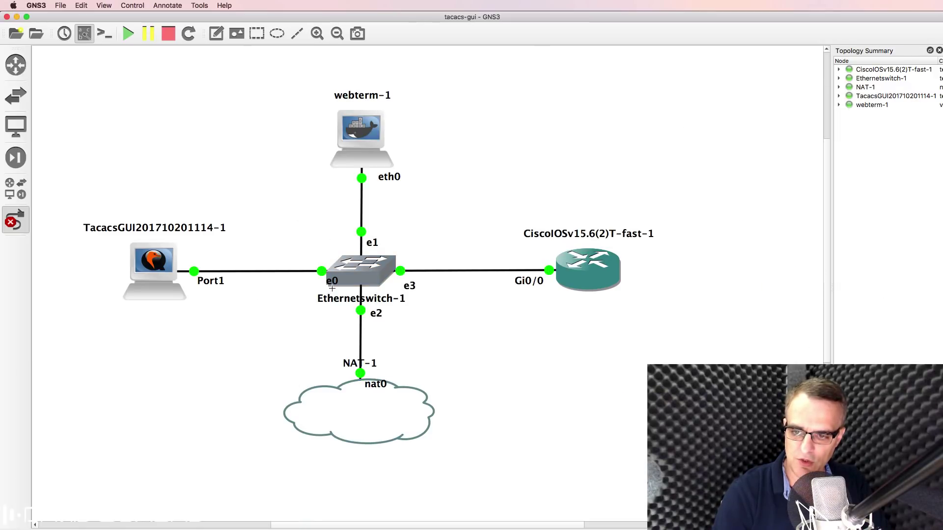
drag(326, 282, 306, 283)
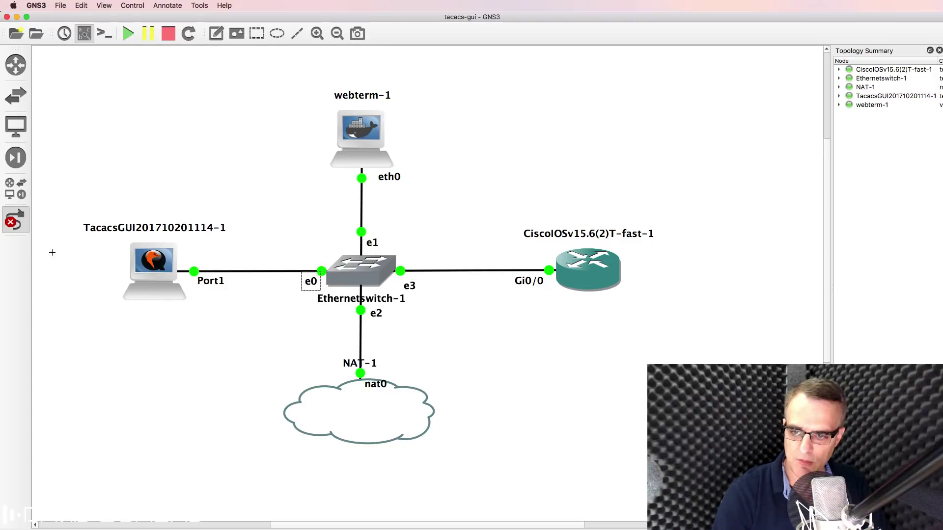